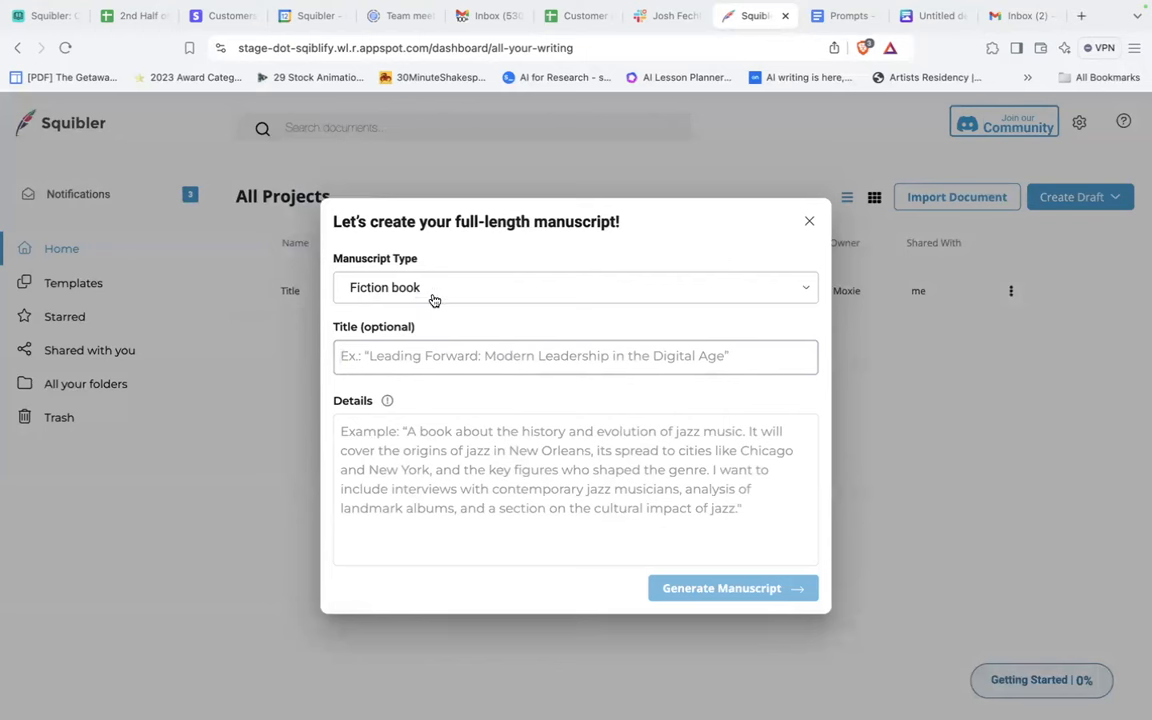
- Title the fiction book "Title" and fill in its details with the sci-fi synopsis about teenager Lyxia, her ice-planet tribe and the metal cupidium
left_click(380, 361)
type("Tilt")
type("le")
left_click(373, 468)
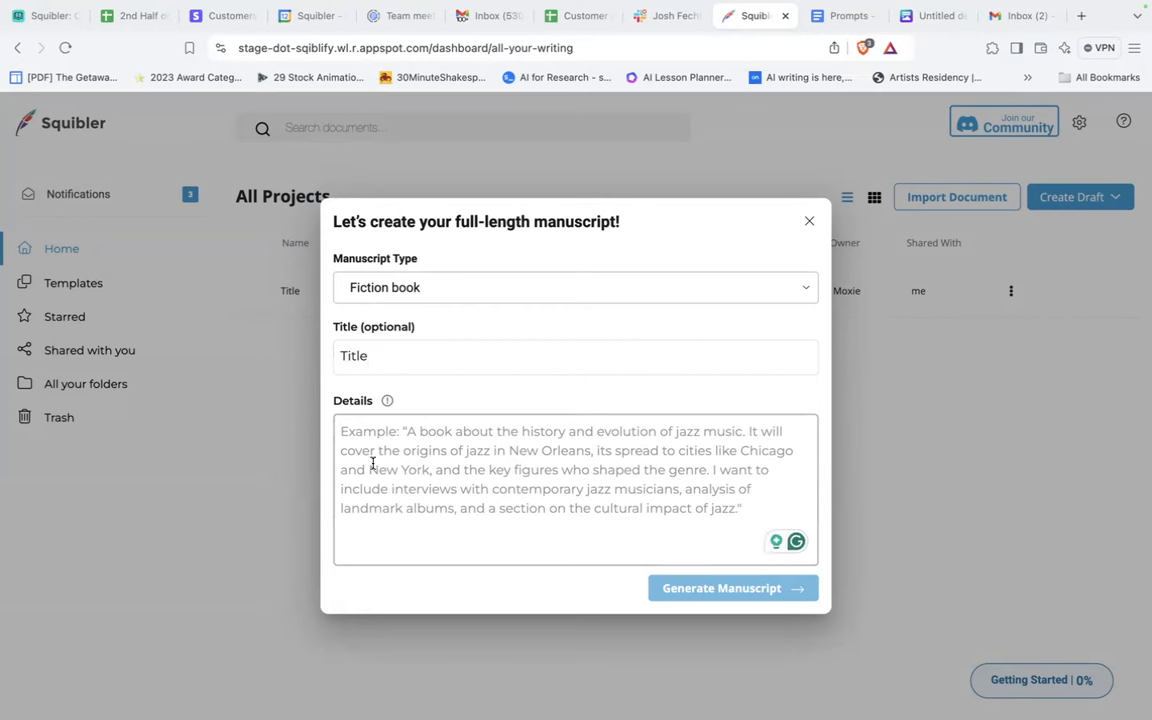
type("A sci-fi novel  about a young female protagonist teenager named Lyxia. She lives on a harsh ice planet with her tribe, making their life off their land. A conflict arises when the wealthy classes discover a valuable metal deep below the ice called cupidium. Cupidium is essential for space travel and will give the government of the ice planet primacy over all other worlds. When Lyxia's father, the chief of her tribe, is mysteriously murdered, Lyxia must leave her community to fight for the people she loves.")
scroll(445, 485, "up", 1)
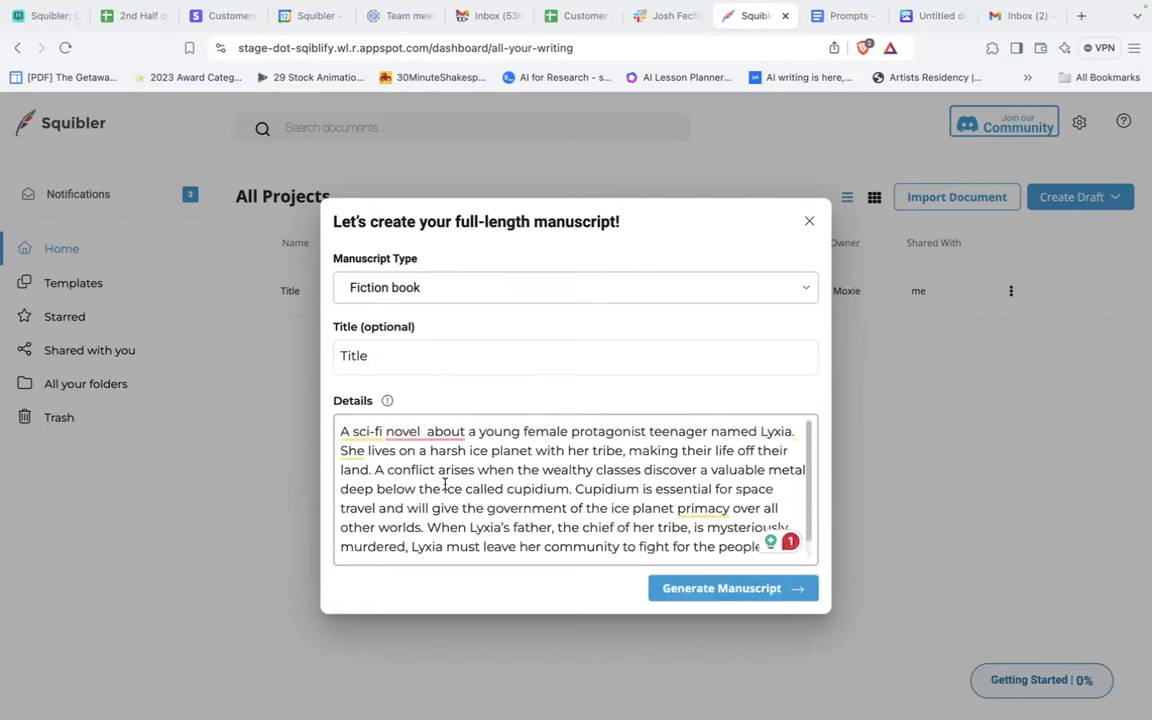
scroll(445, 485, "down", 2)
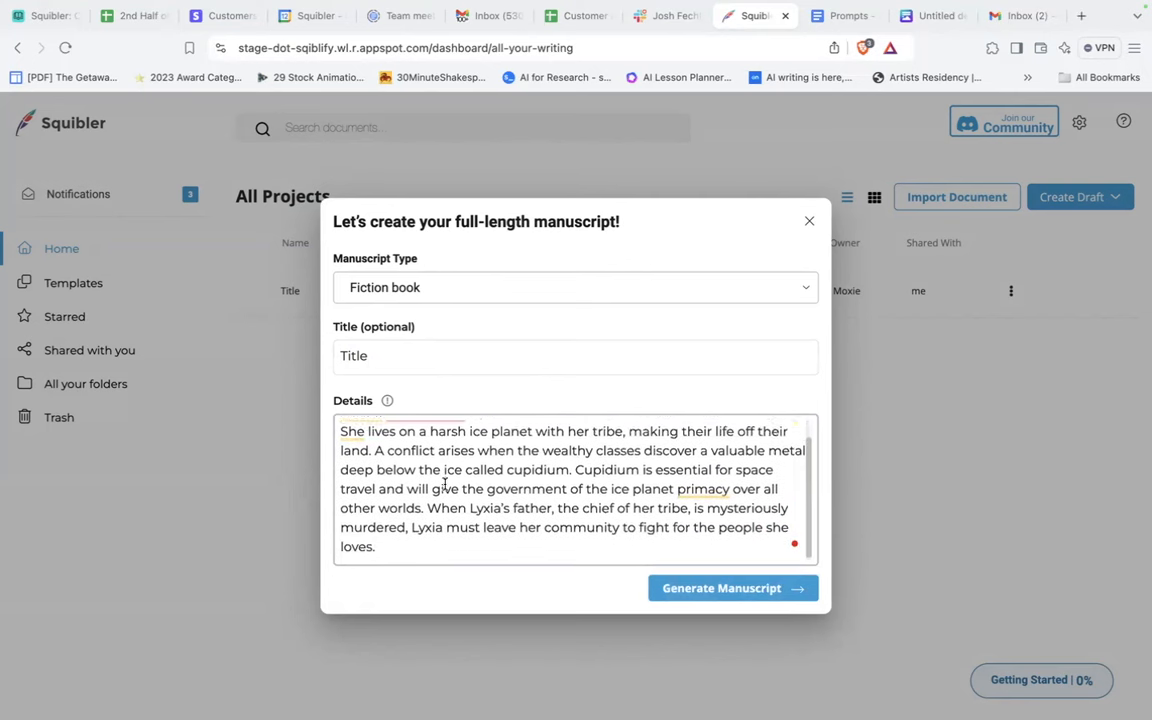
scroll(445, 485, "up", 2)
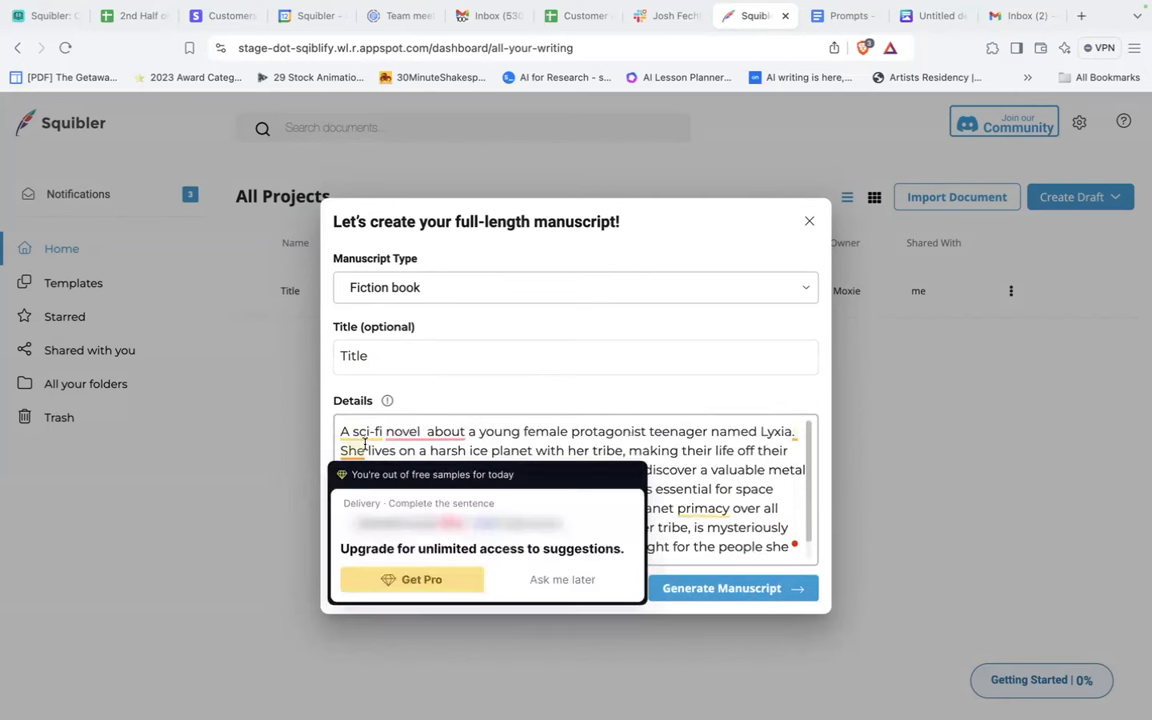
mouse_move(440, 432)
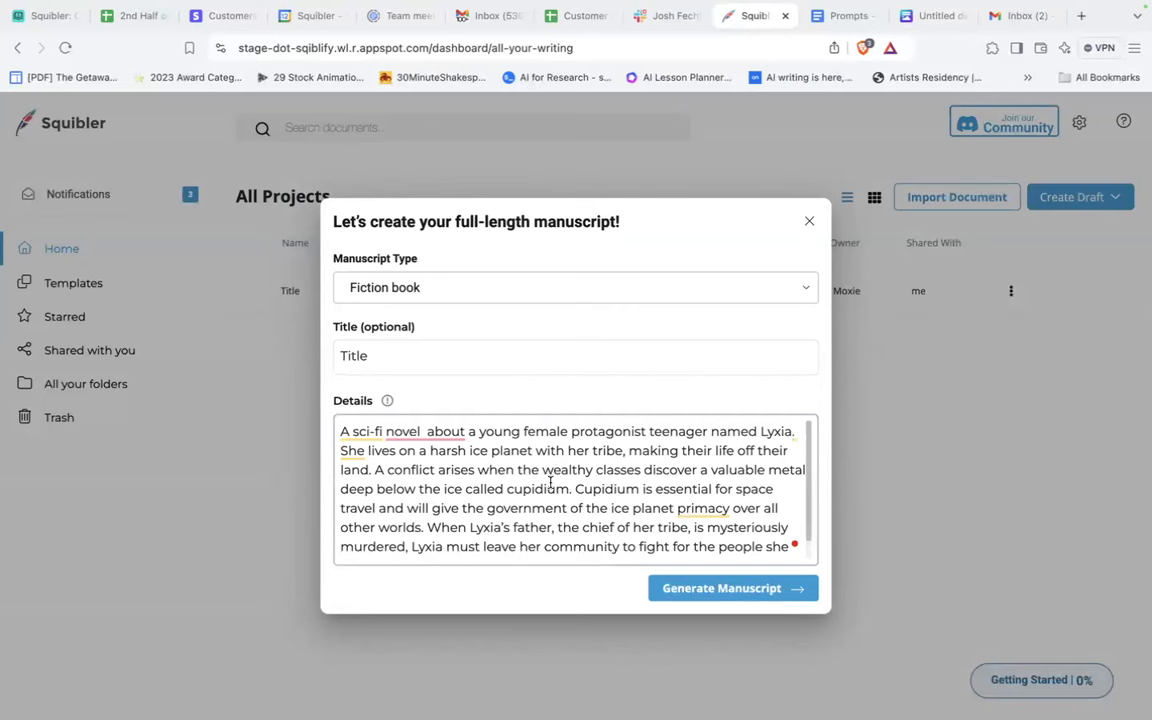
scroll(552, 485, "down", 1)
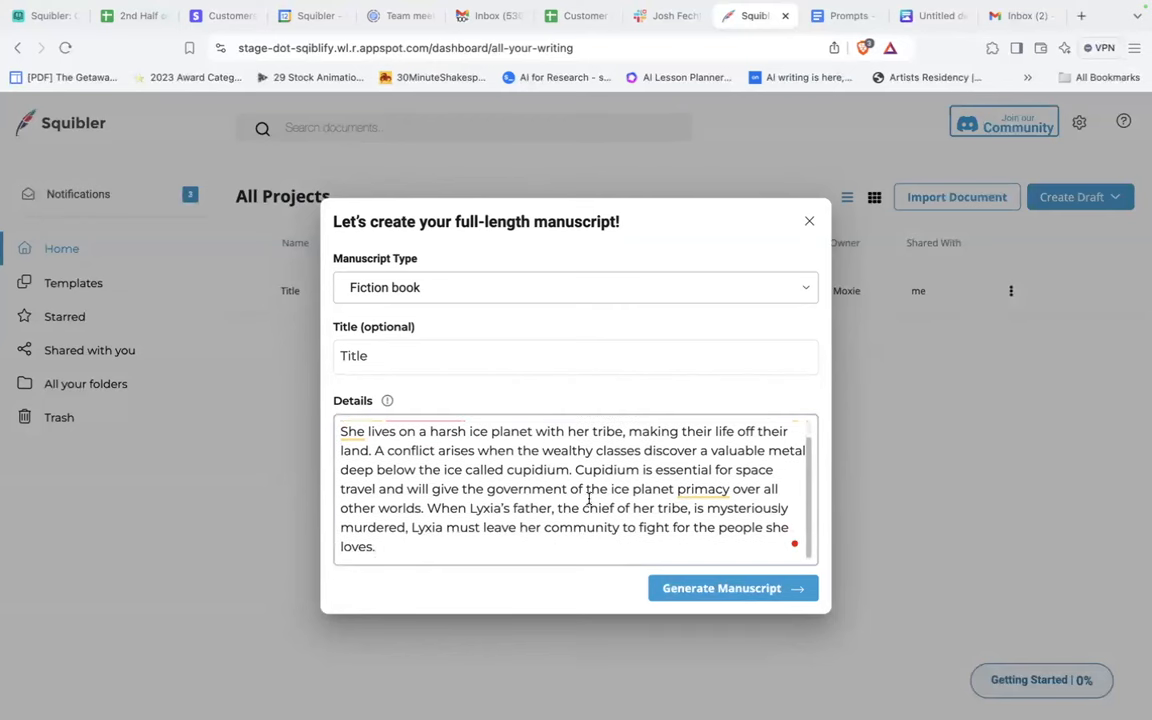
scroll(589, 498, "up", 1)
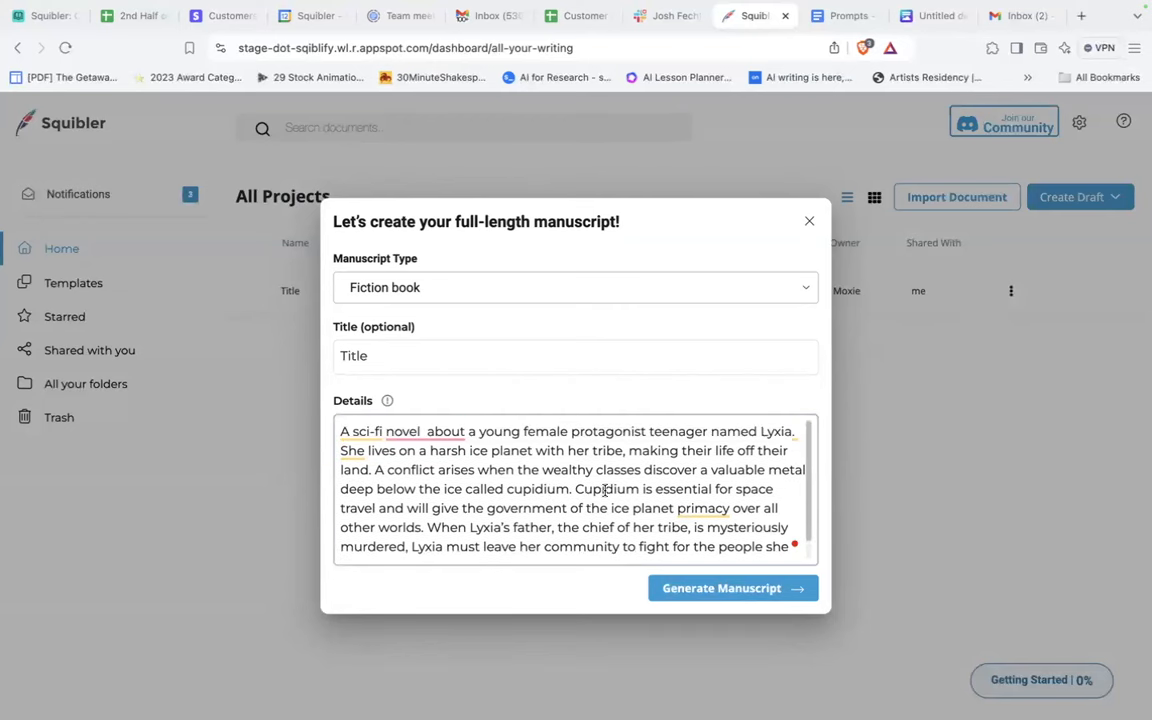
- Generate the manuscript from the entered details and open the "Title" project from the project list
left_click(705, 590)
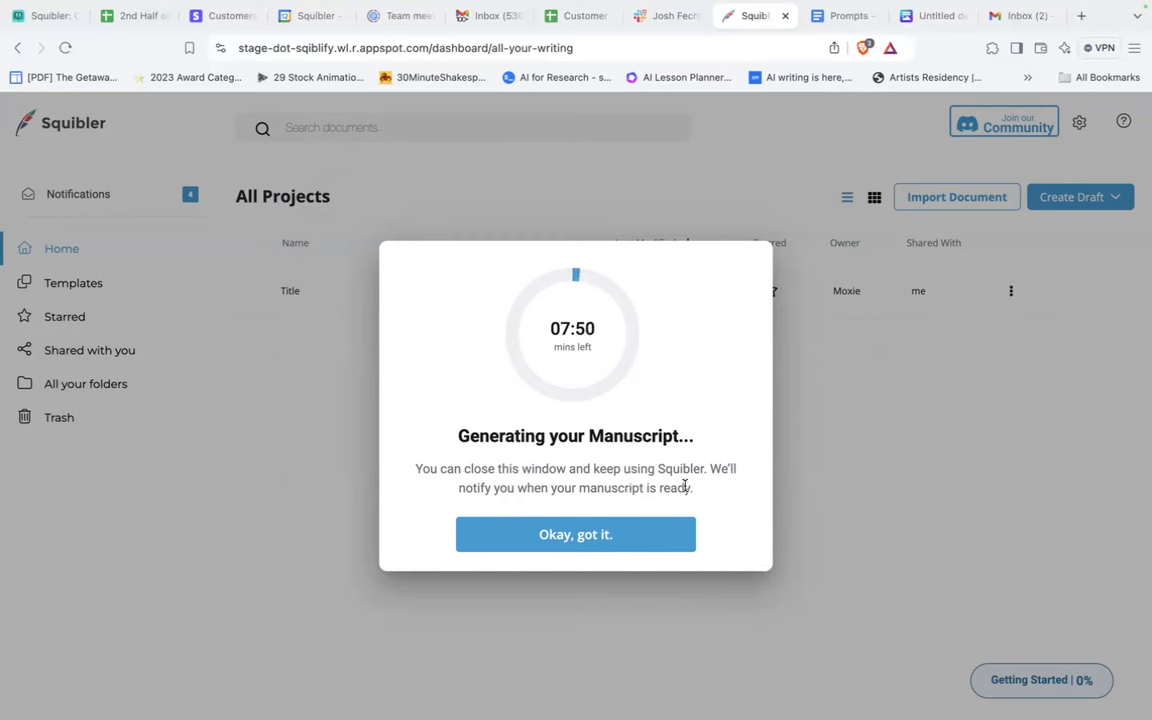
left_click(601, 541)
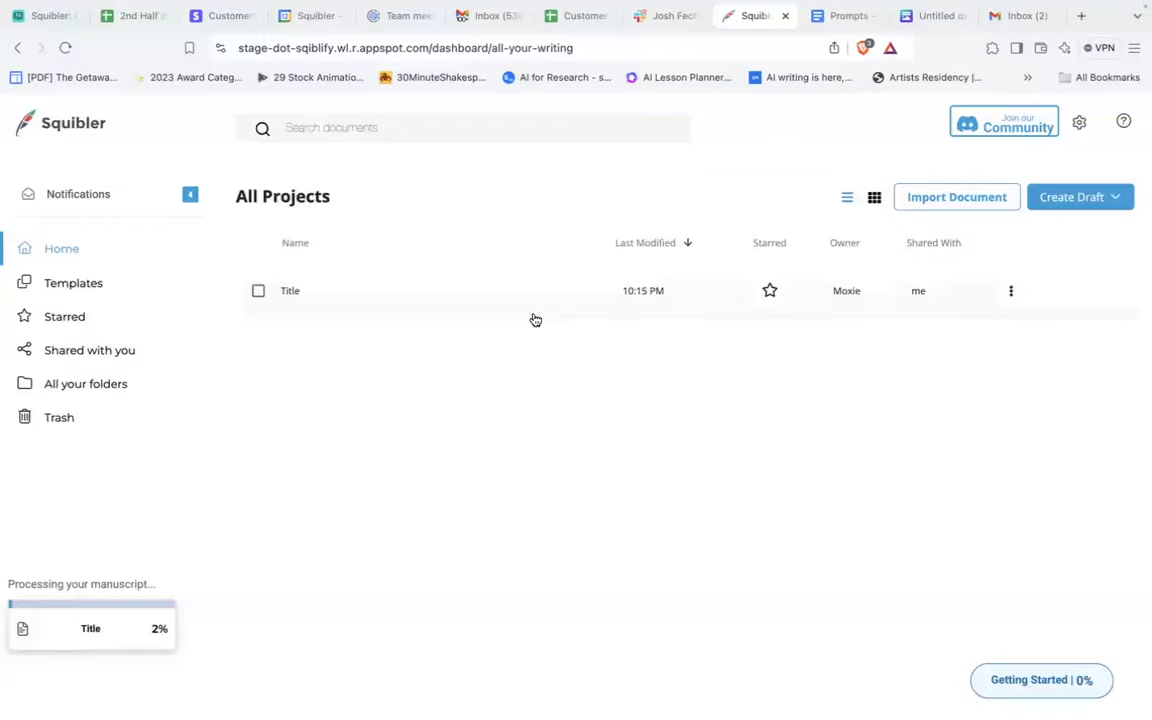
left_click(315, 295)
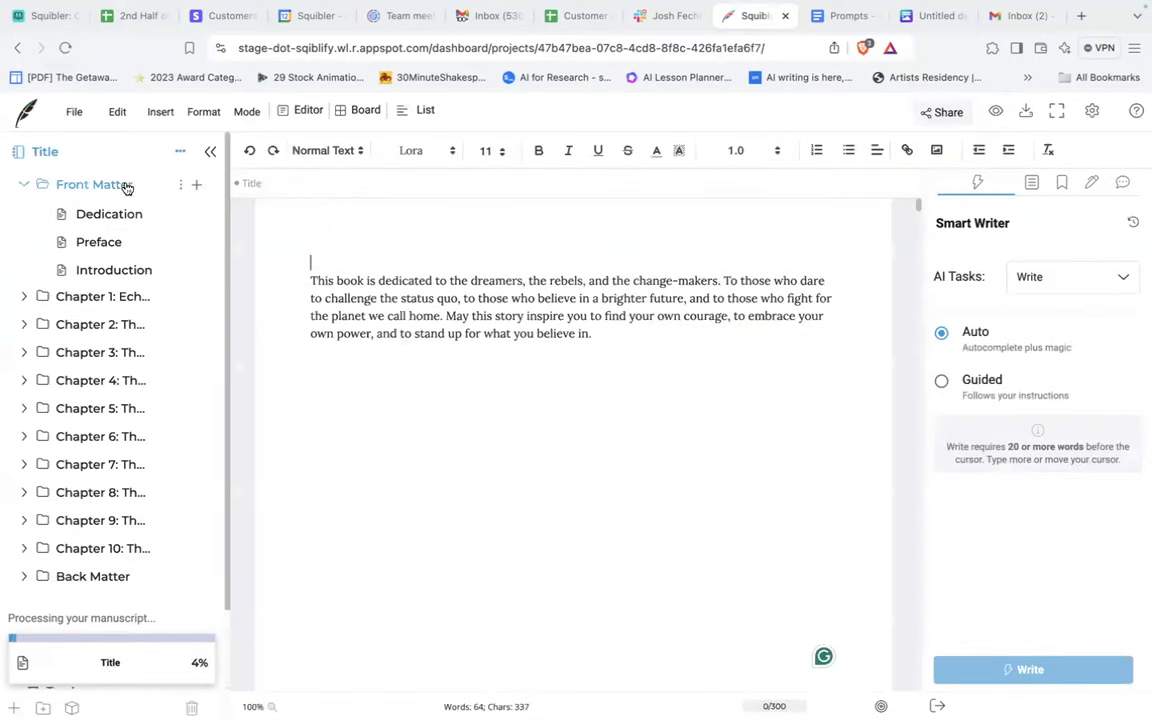
- Look over the manuscript's chapter outline and dedication, and open Chapter 2 to view its text
scroll(97, 370, "down", 1)
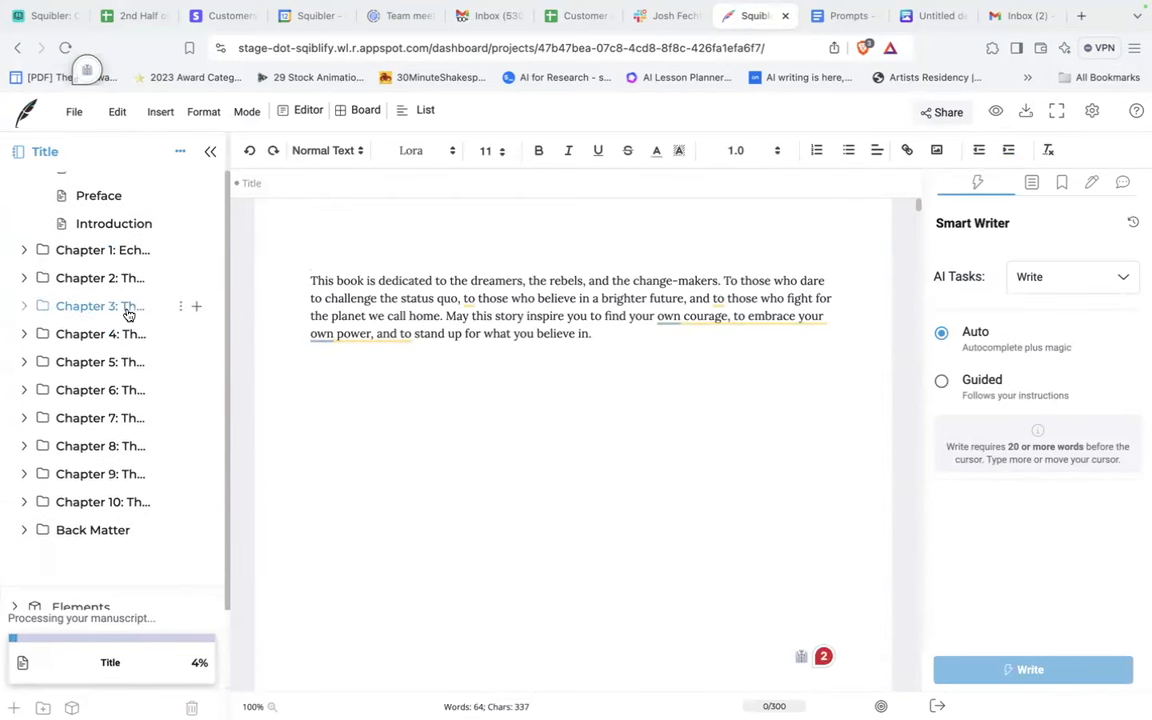
scroll(130, 320, "up", 1)
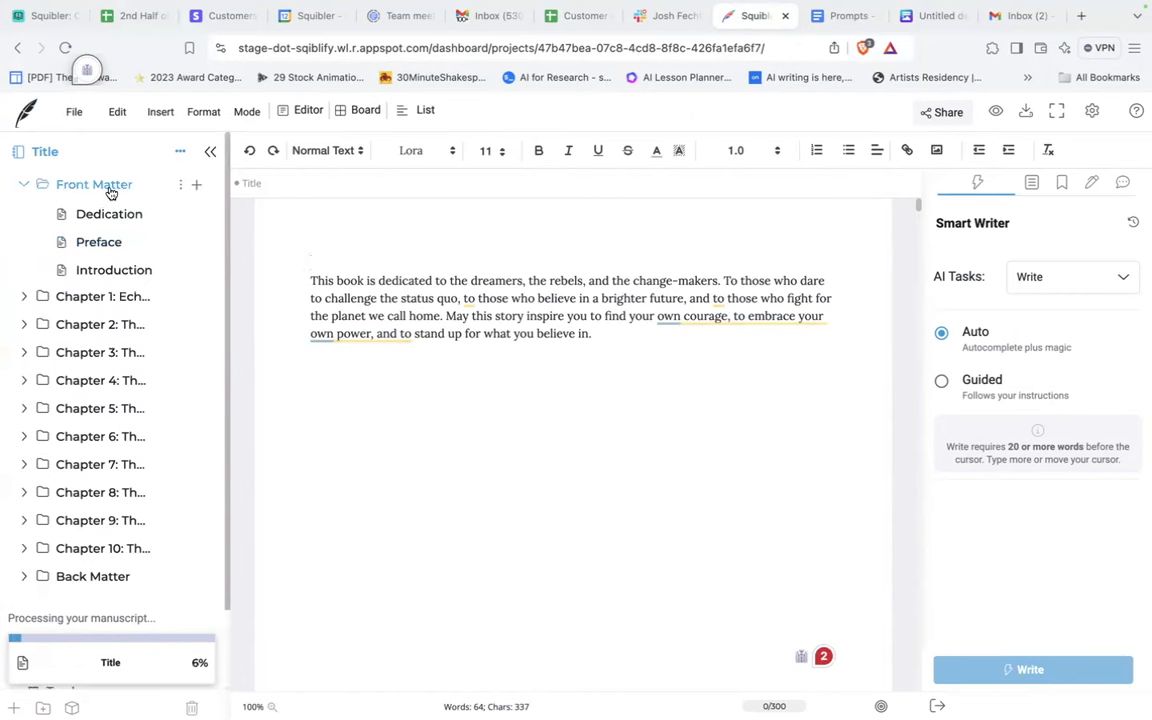
scroll(315, 300, "down", 1)
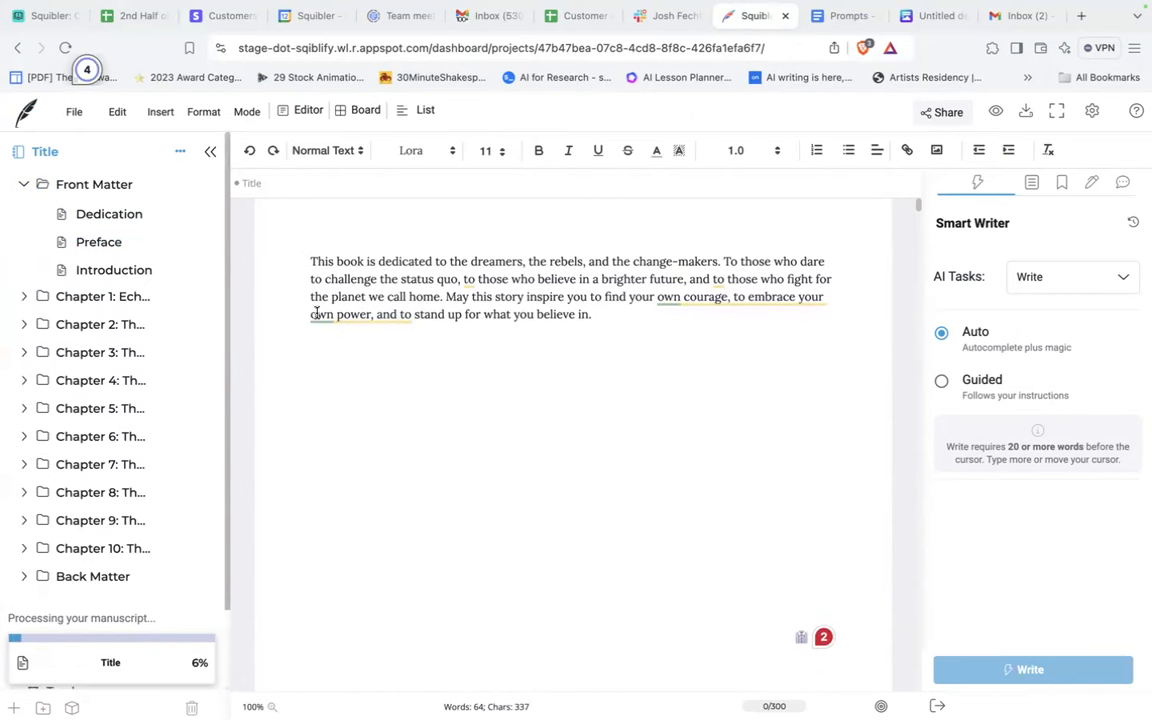
left_click(103, 326)
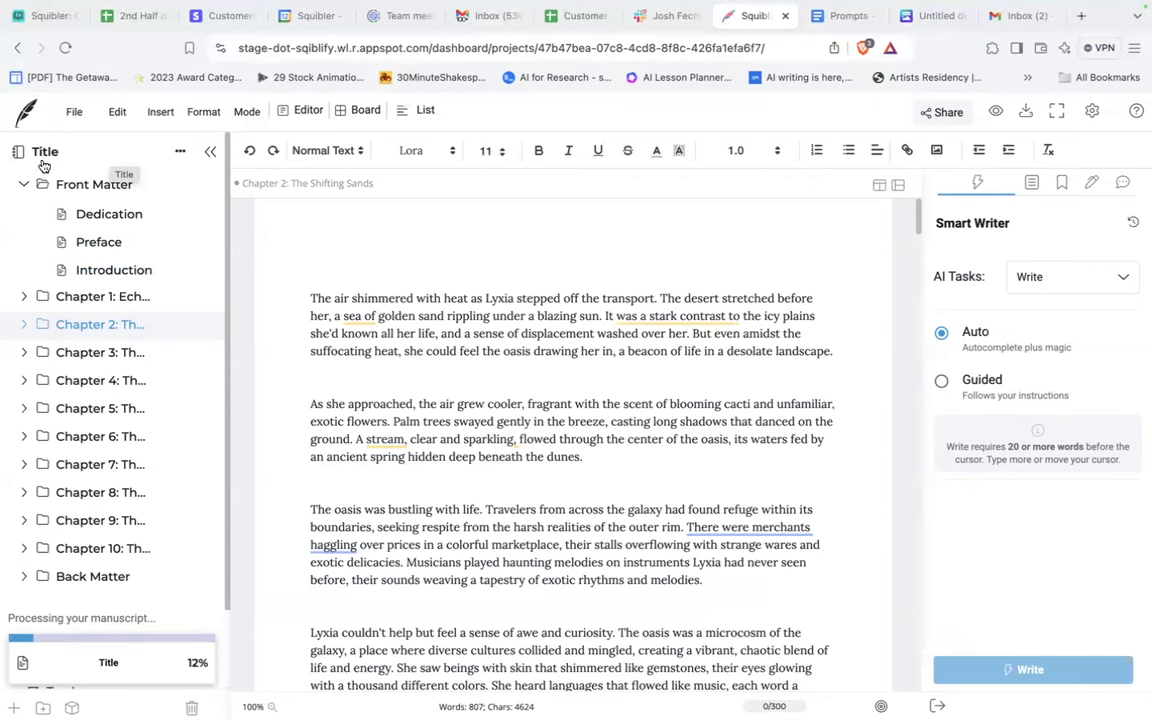
left_click(181, 155)
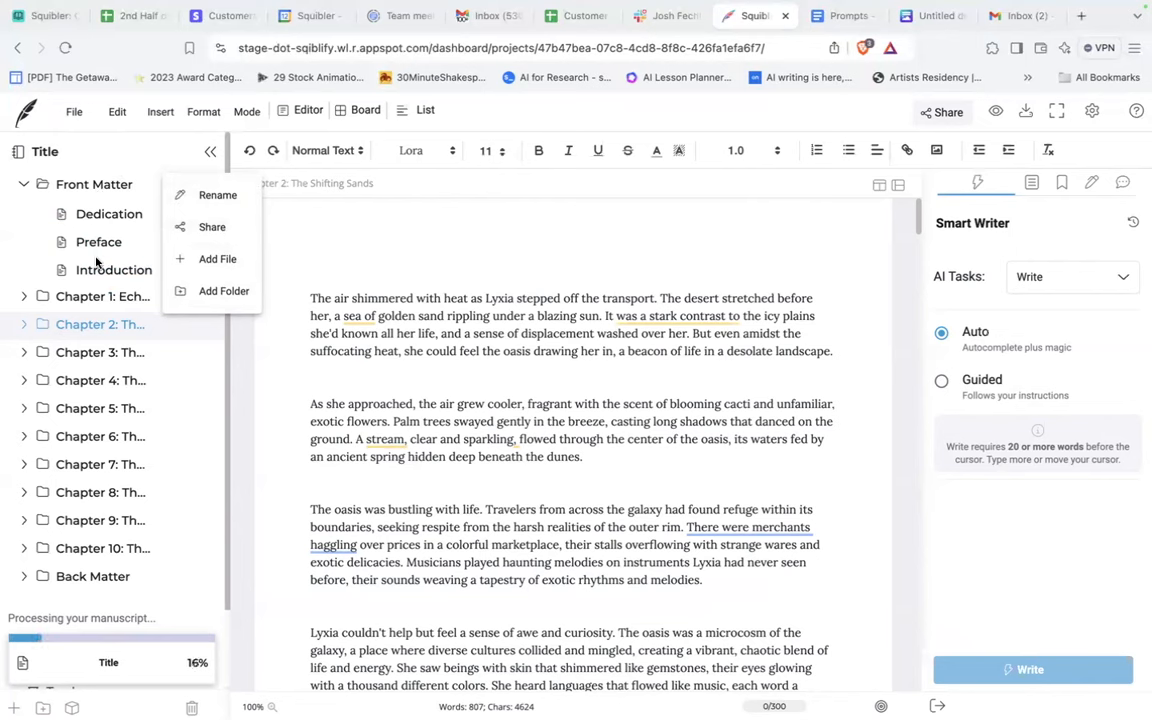
left_click(102, 160)
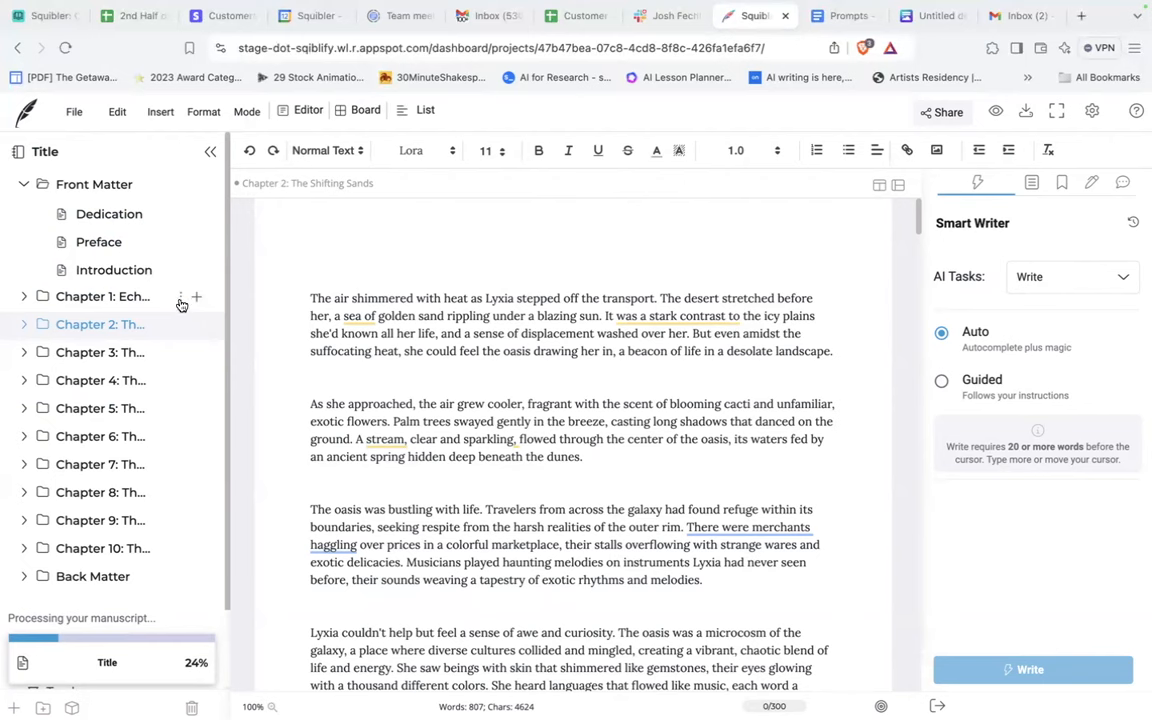
left_click(181, 298)
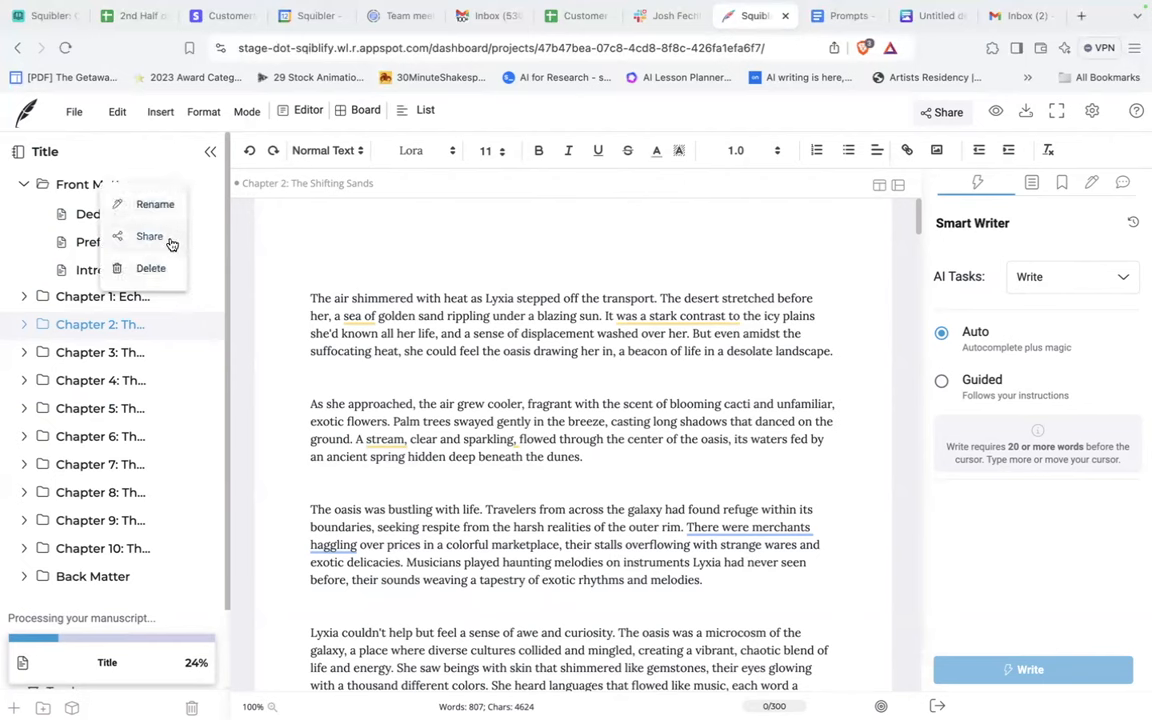
left_click(175, 340)
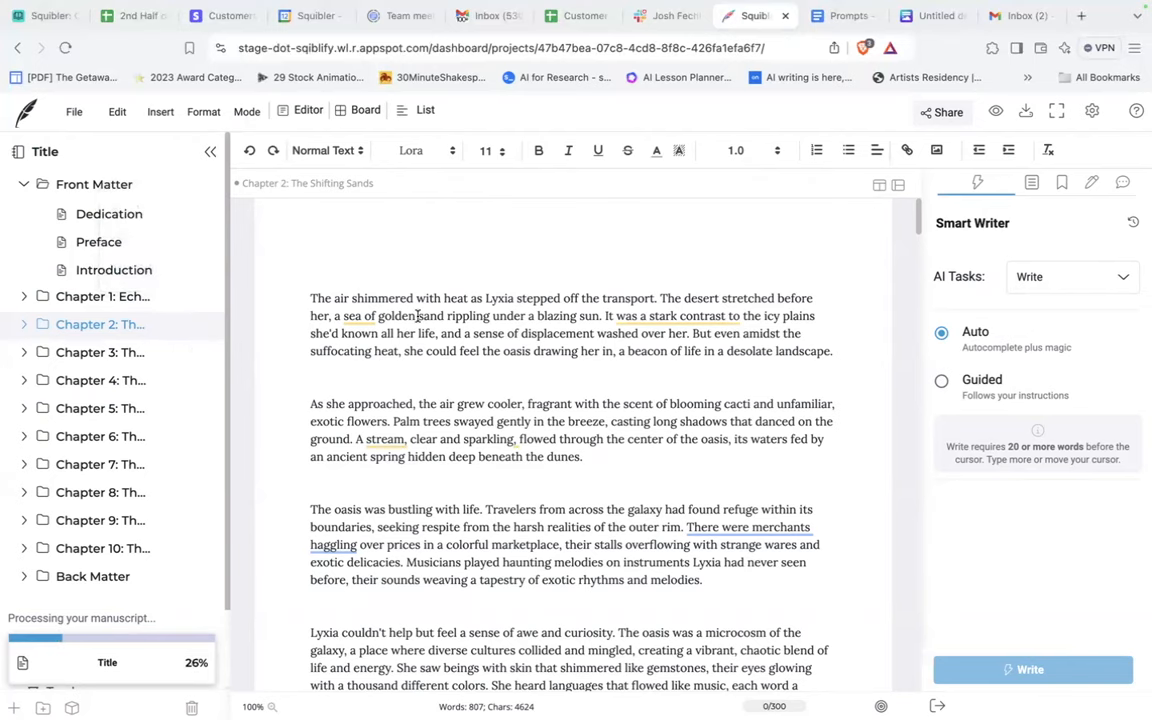
- Add a Character element named "Nycee" to the project, with the description "Lyxia's best friend. She is 17 years old."
scroll(135, 478, "down", 2)
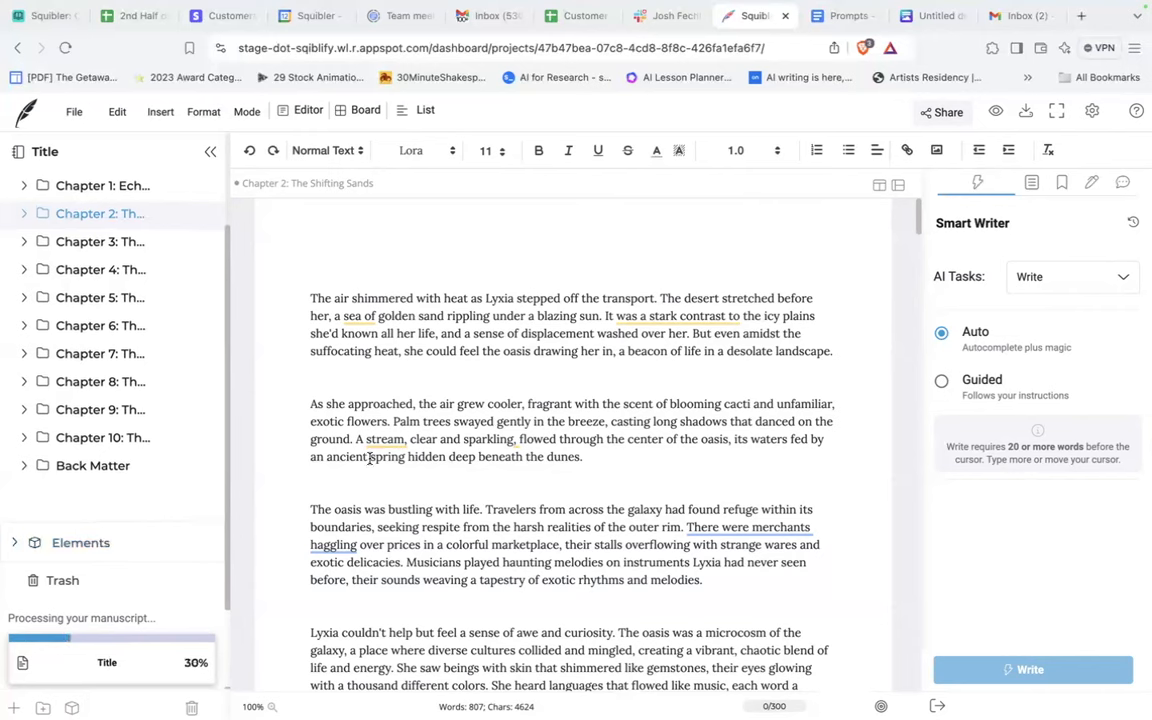
left_click(98, 546)
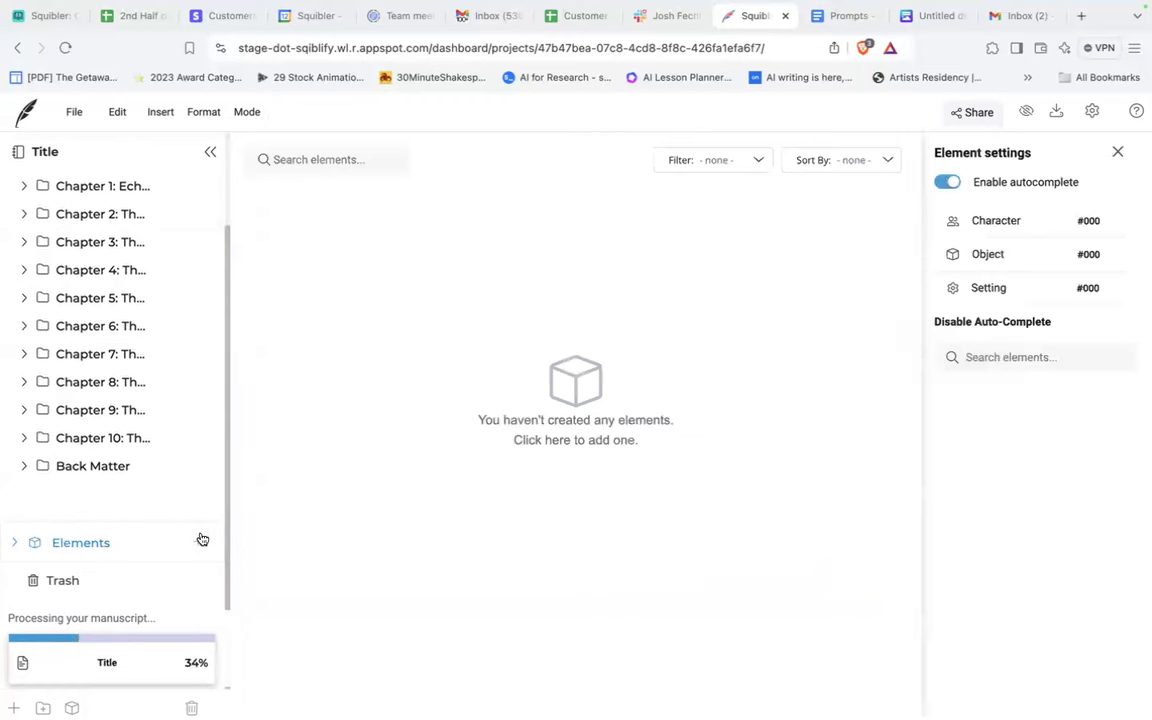
mouse_move(196, 551)
left_click(198, 546)
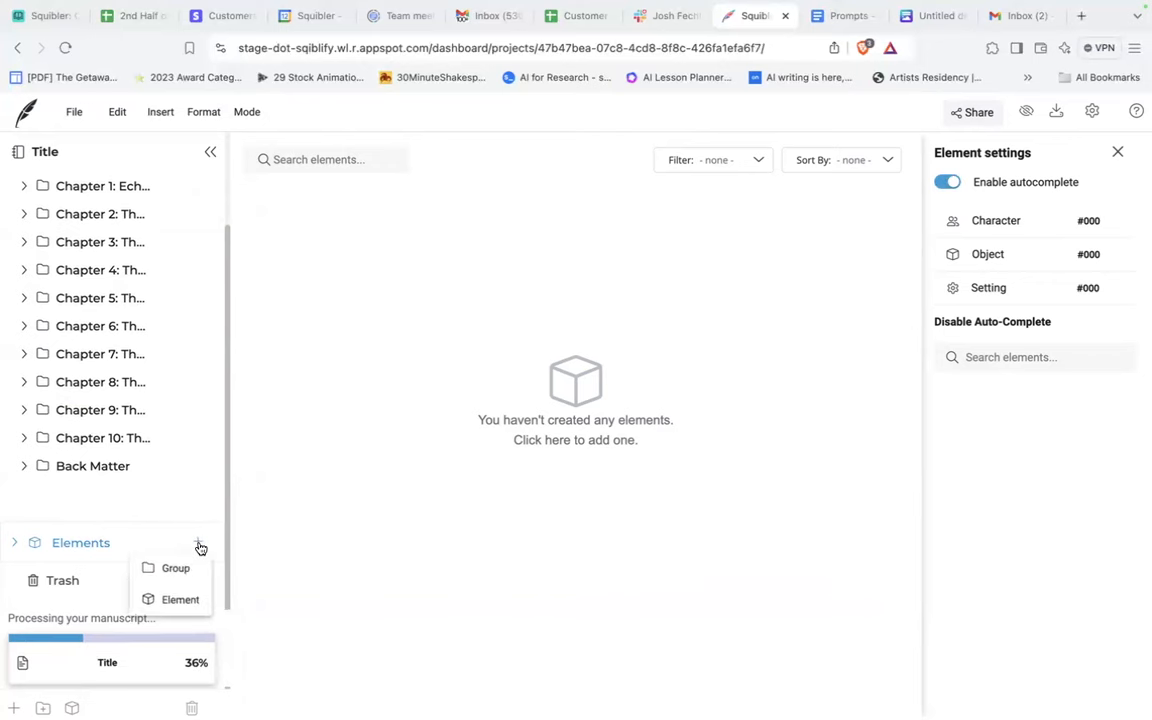
left_click(180, 602)
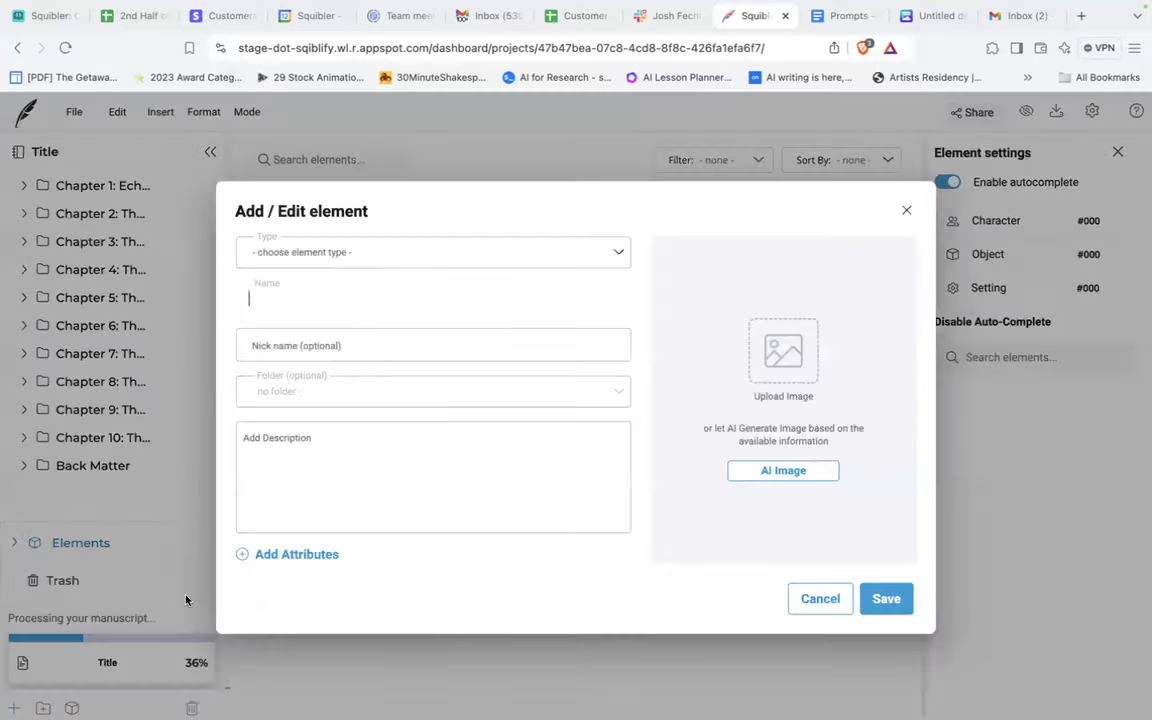
left_click(615, 258)
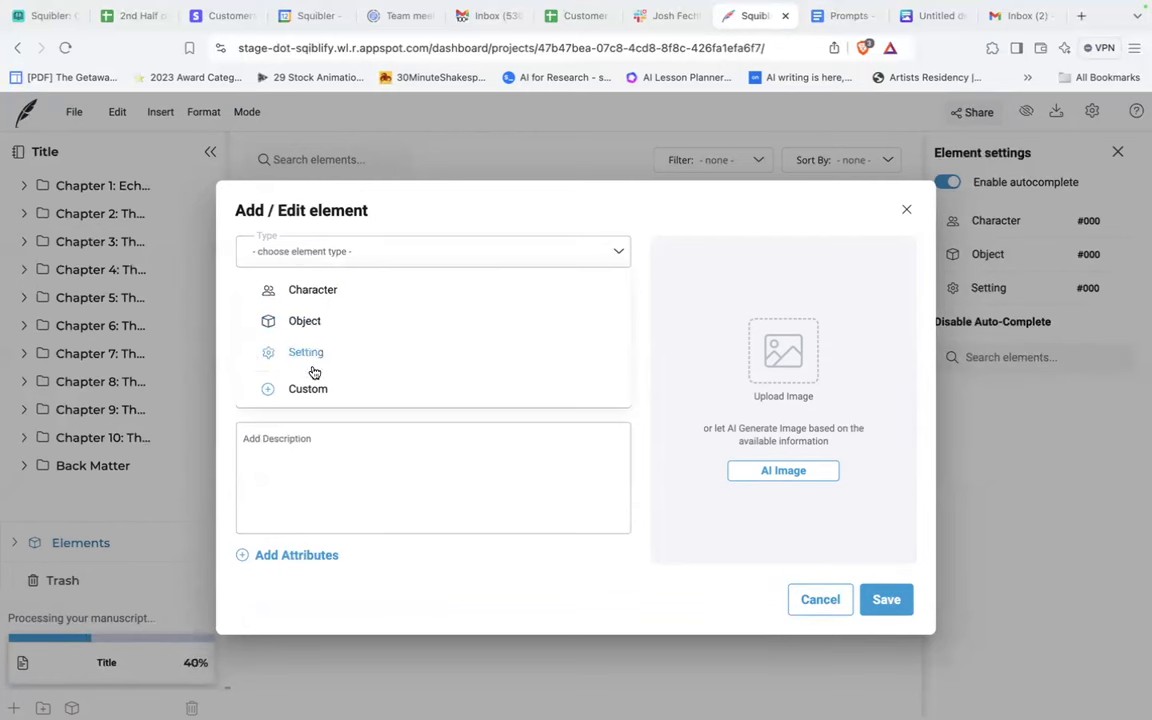
left_click(318, 297)
left_click(305, 296)
type("Nycee")
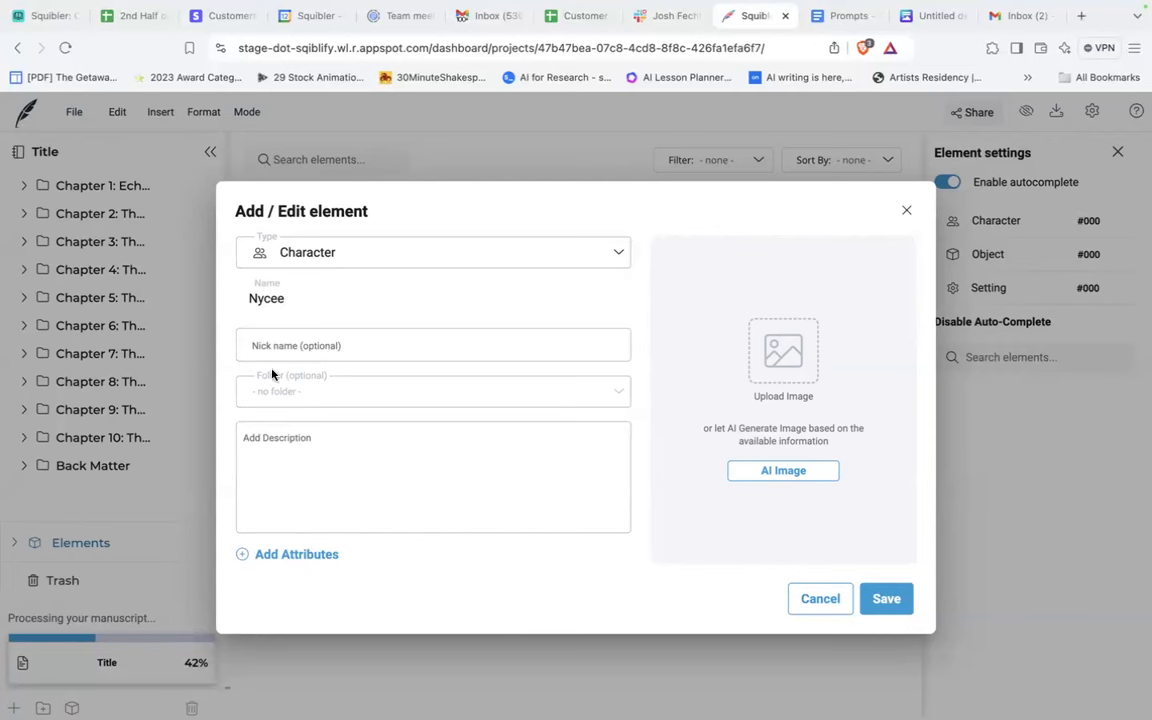
left_click(270, 436)
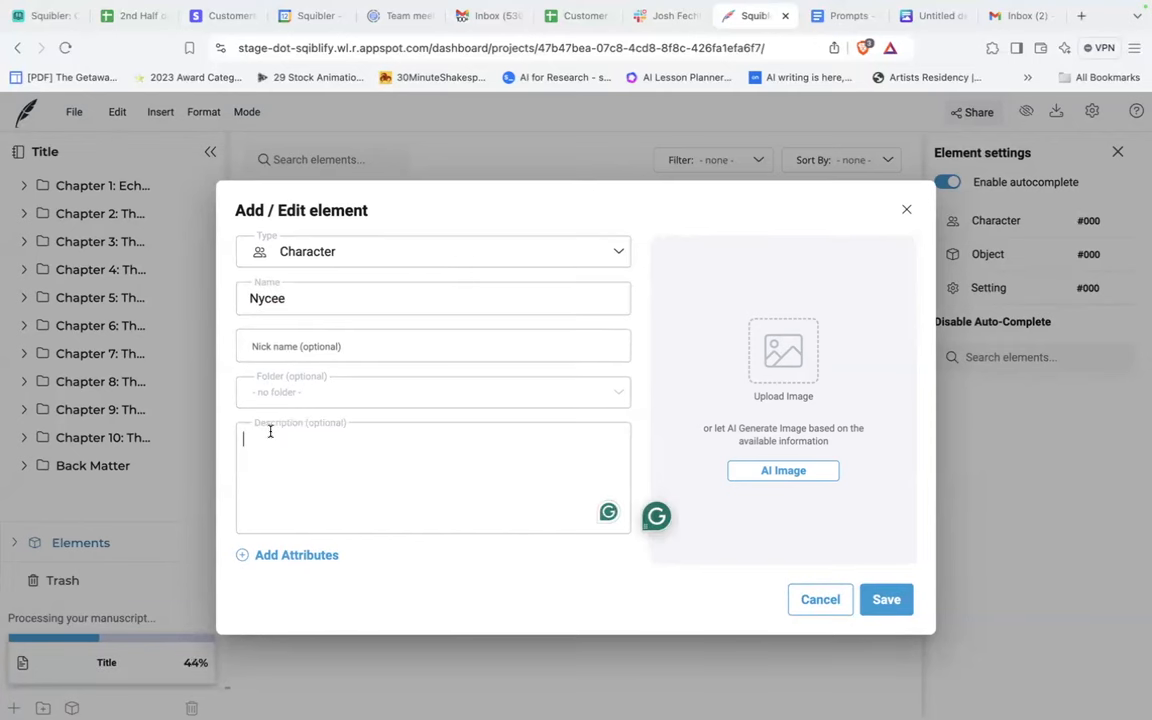
type("Lyxia's best friend. She is 17 years old.")
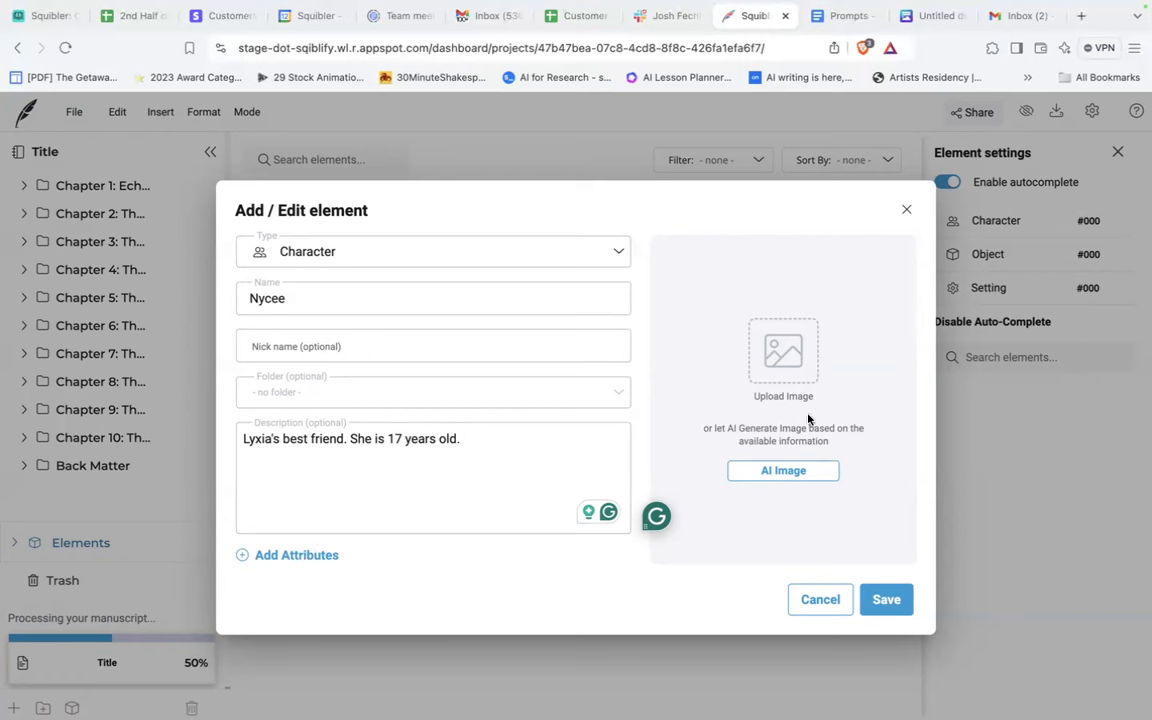
- Generate AI images for Nycee, select the one of the woman in the dark outfit, save the element and view its details
left_click(793, 474)
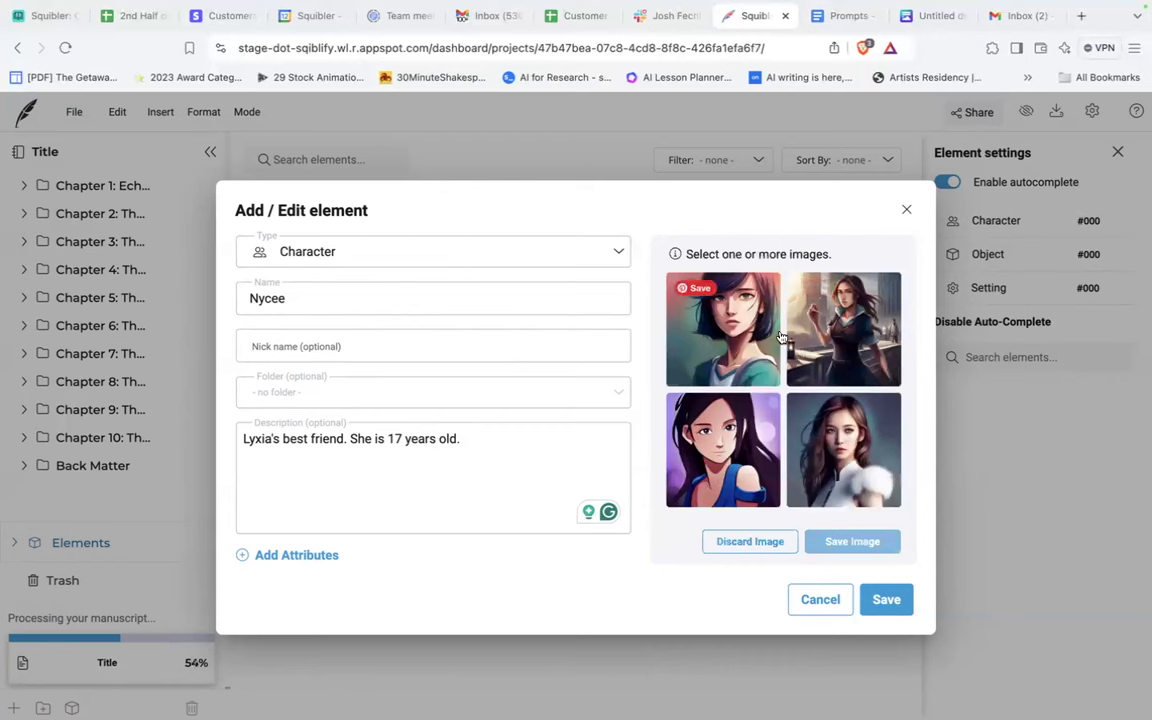
left_click(845, 336)
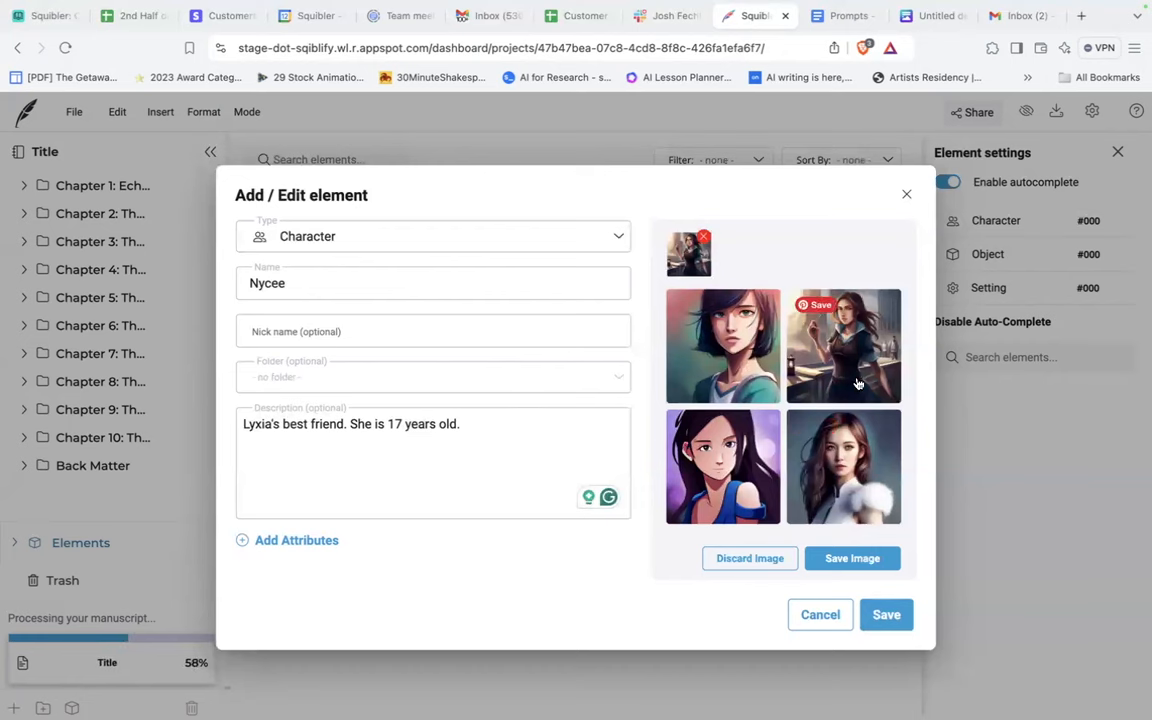
left_click(886, 615)
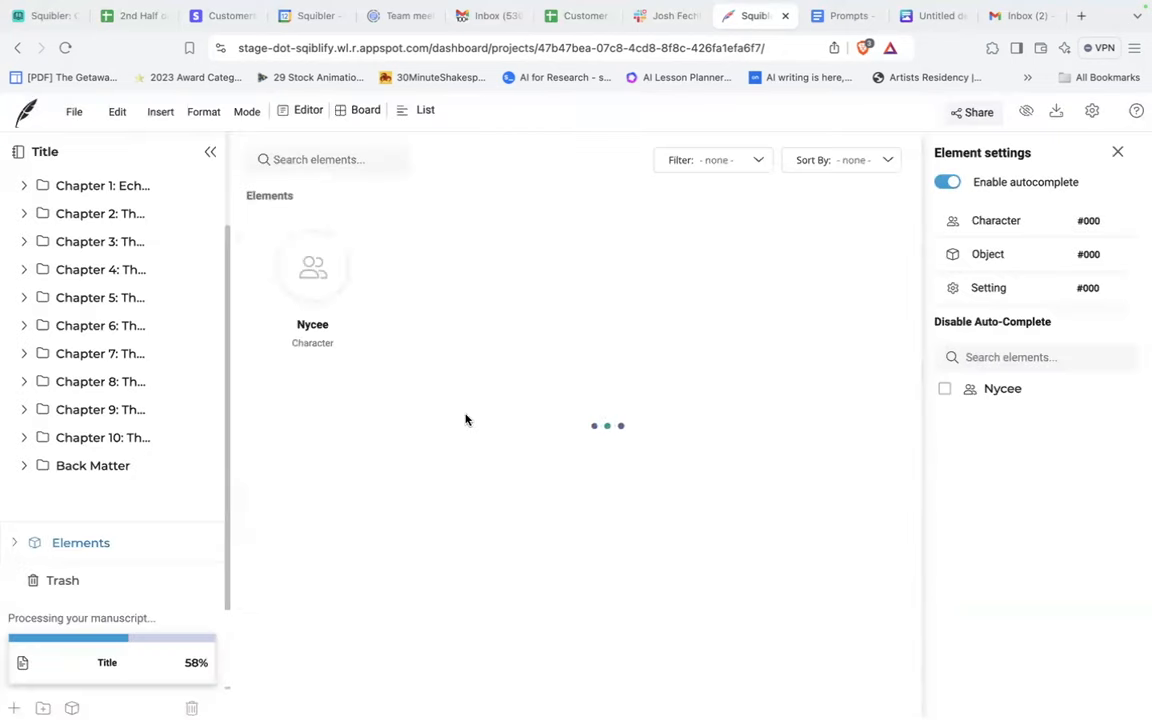
left_click(318, 277)
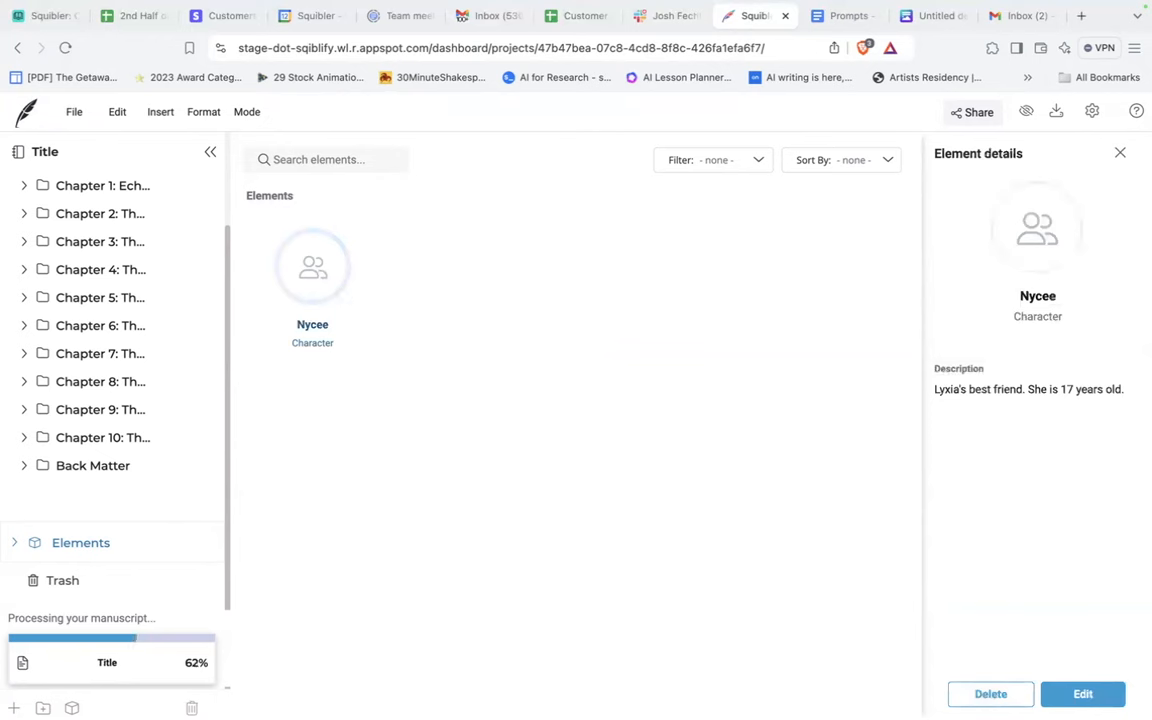
- Open Chapter 1 and have Smart Writer generate Auto text suggestions from the end of the first paragraph
scroll(115, 360, "up", 2)
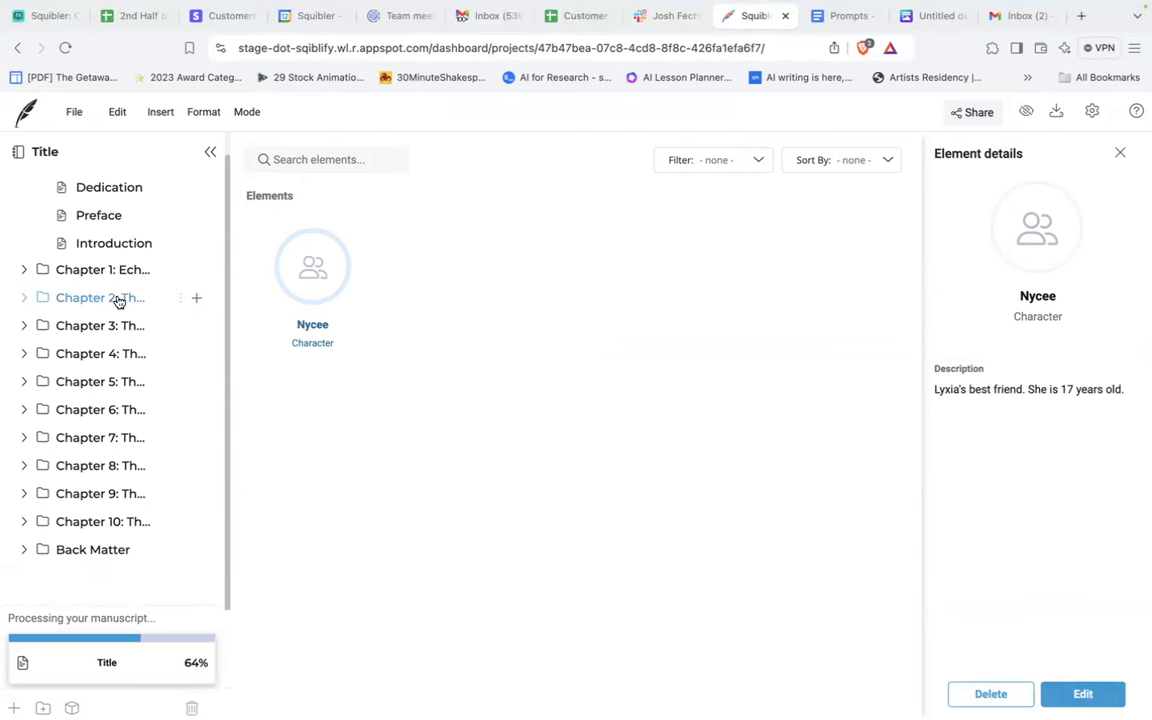
scroll(127, 280, "up", 1)
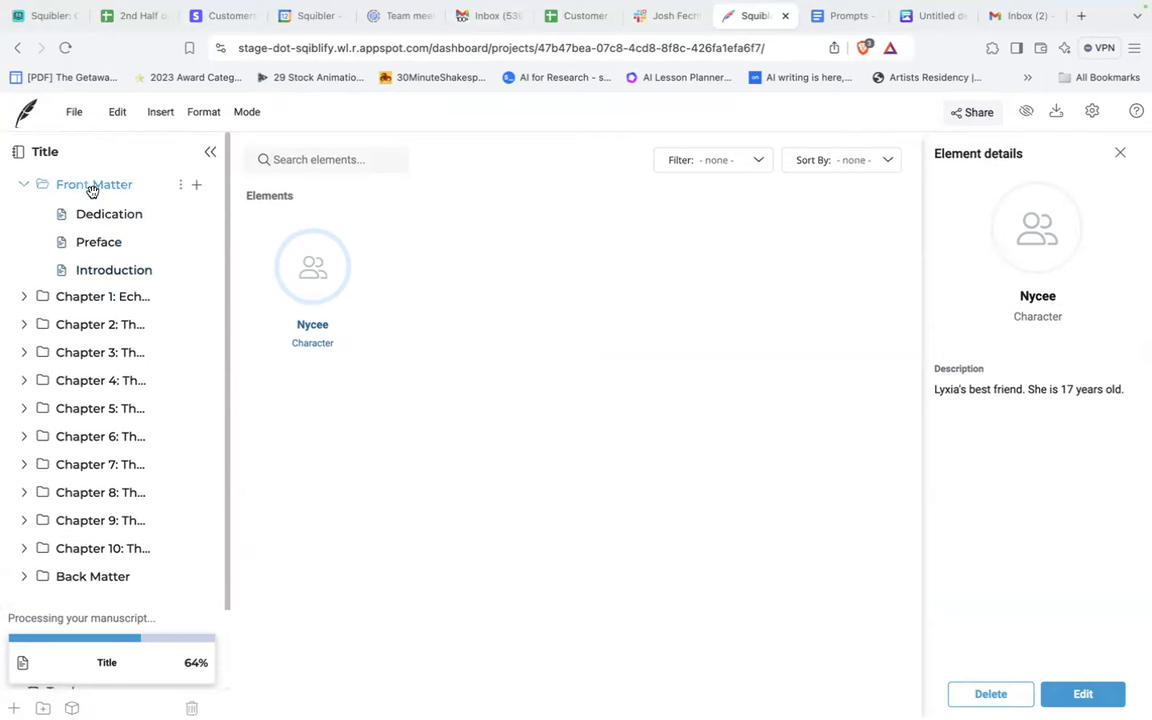
left_click(95, 296)
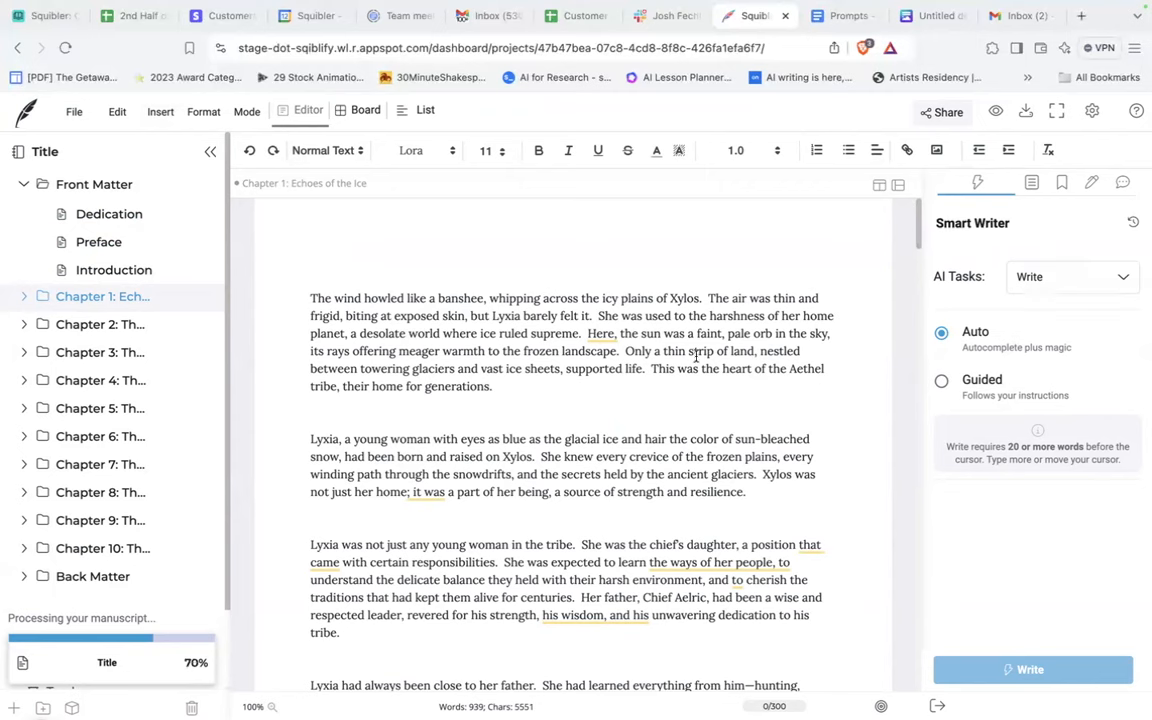
left_click(497, 389)
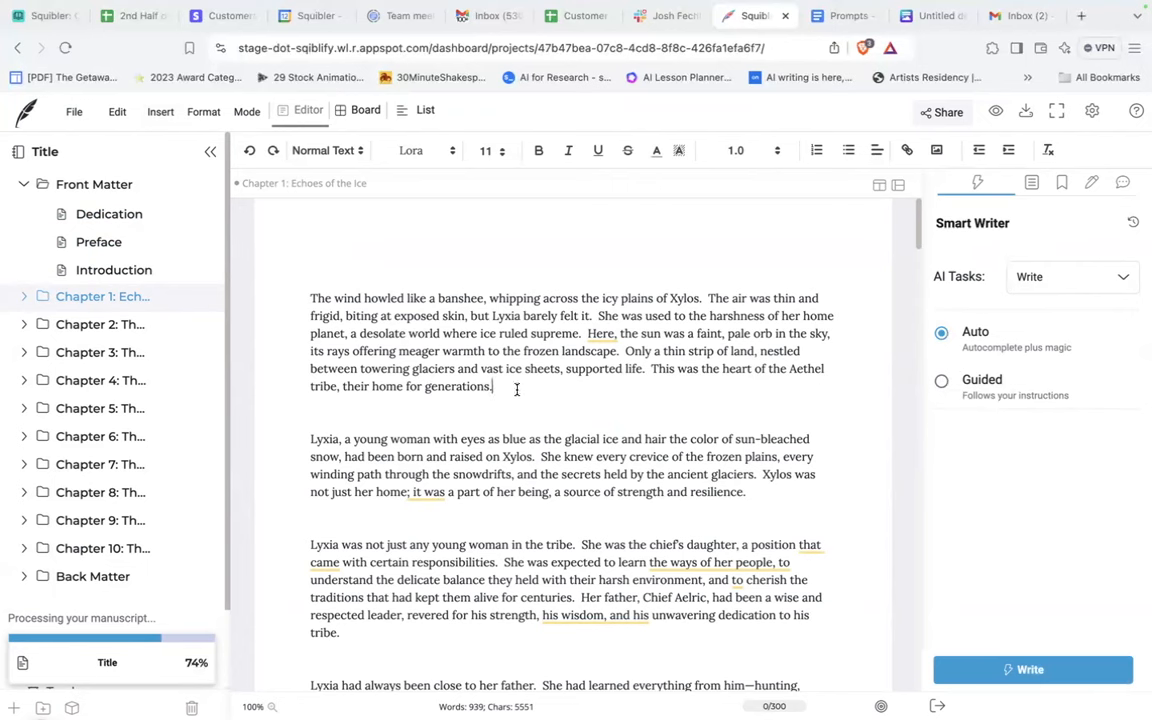
left_click(1041, 674)
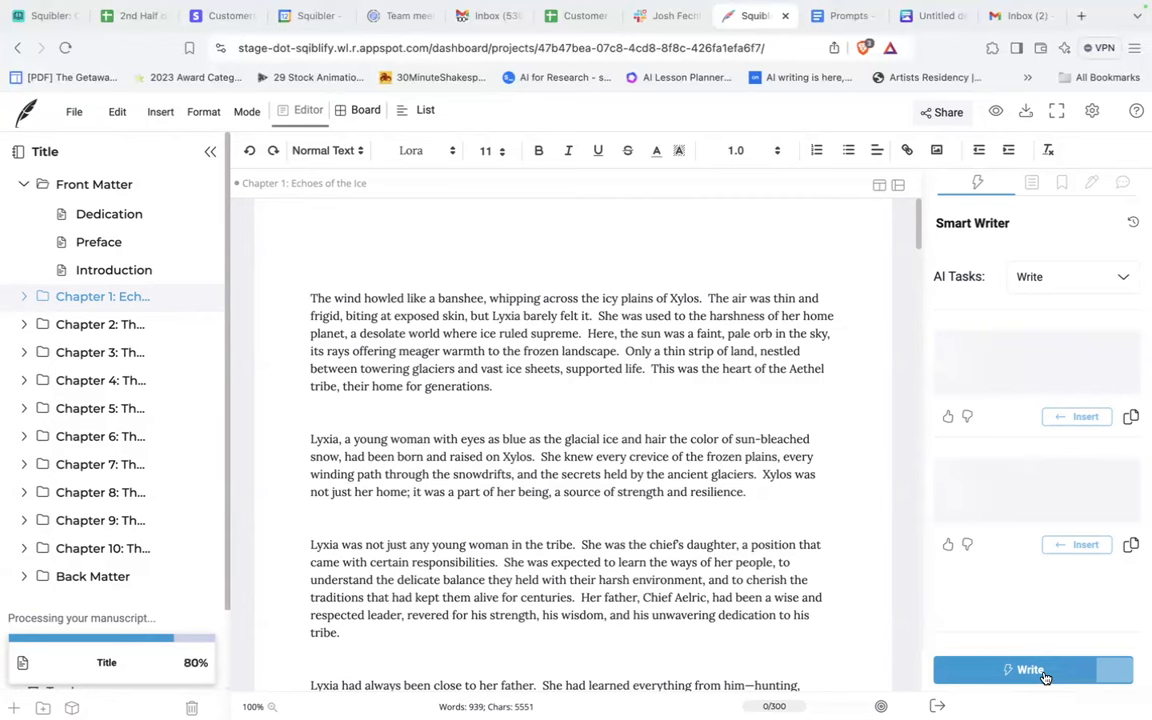
- Compare the generated suggestions and insert the one about Lyxia trekking across the frozen tundra at the end of Chapter 1's first paragraph
scroll(1045, 512, "down", 5)
scroll(1045, 510, "down", 3)
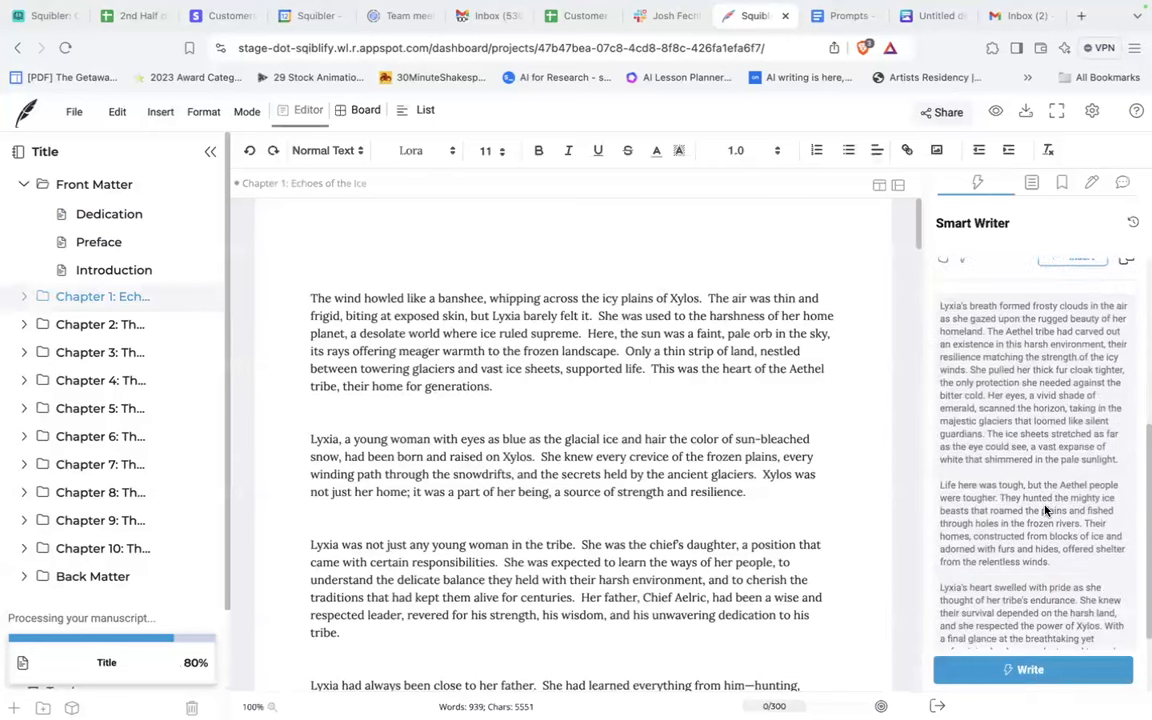
scroll(1045, 510, "up", 5)
scroll(1045, 510, "up", 1)
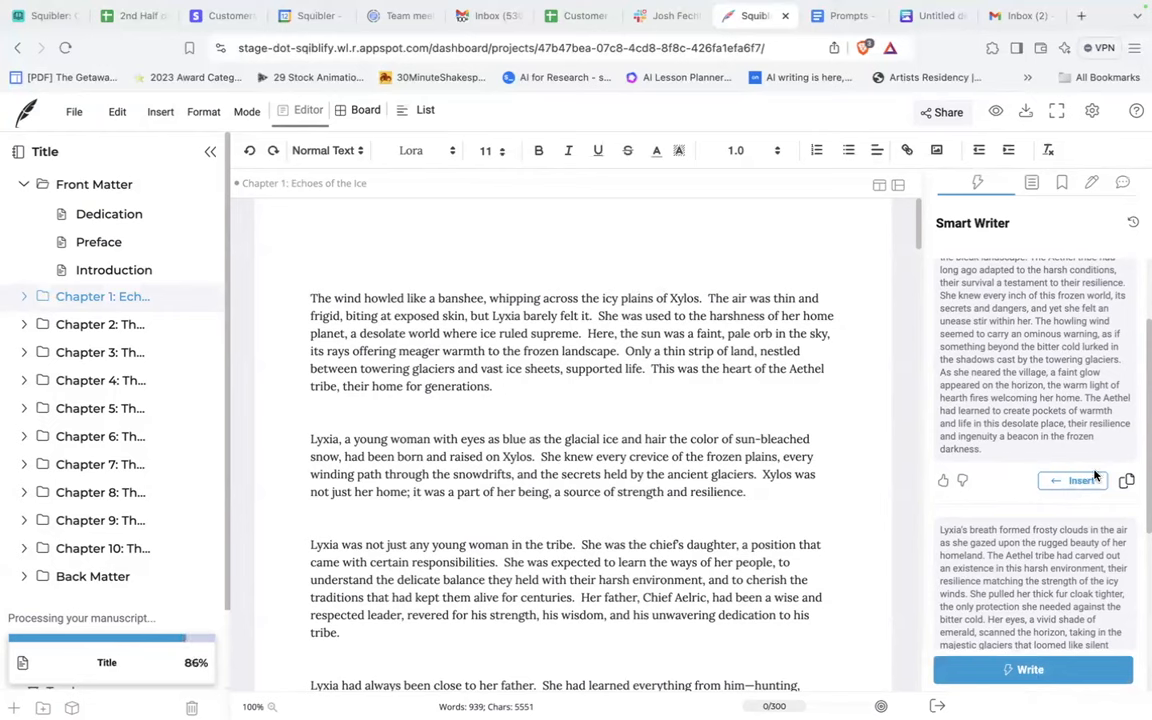
scroll(1100, 475, "down", 1)
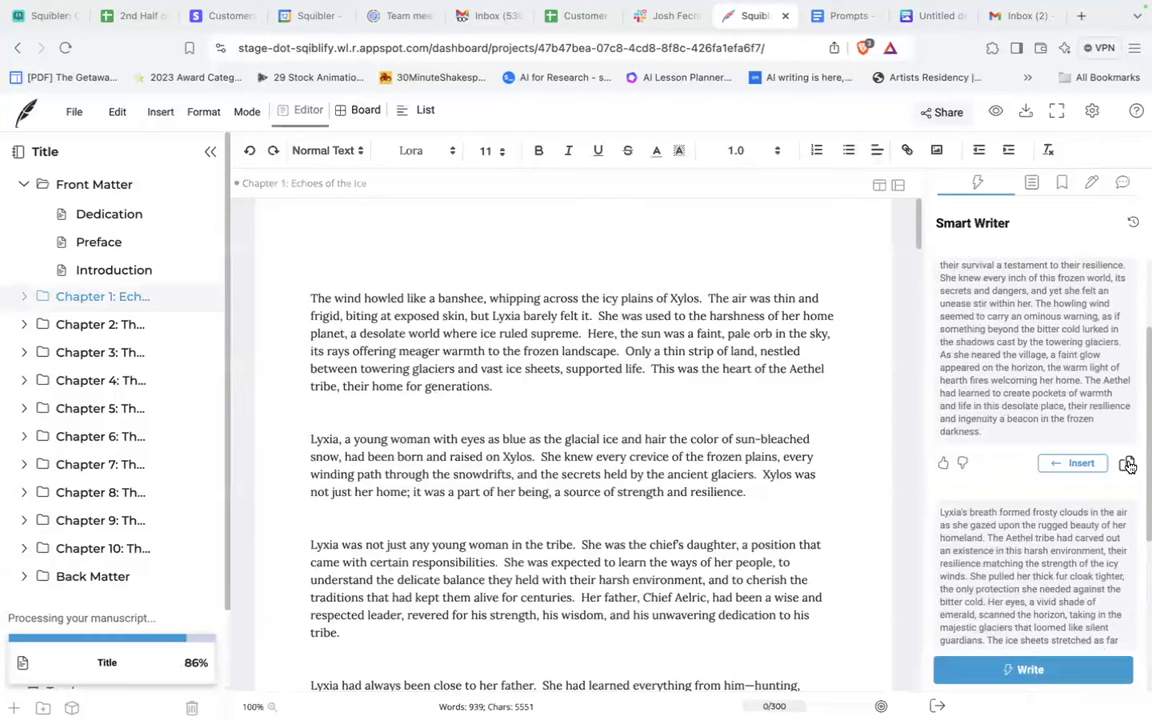
left_click(1073, 465)
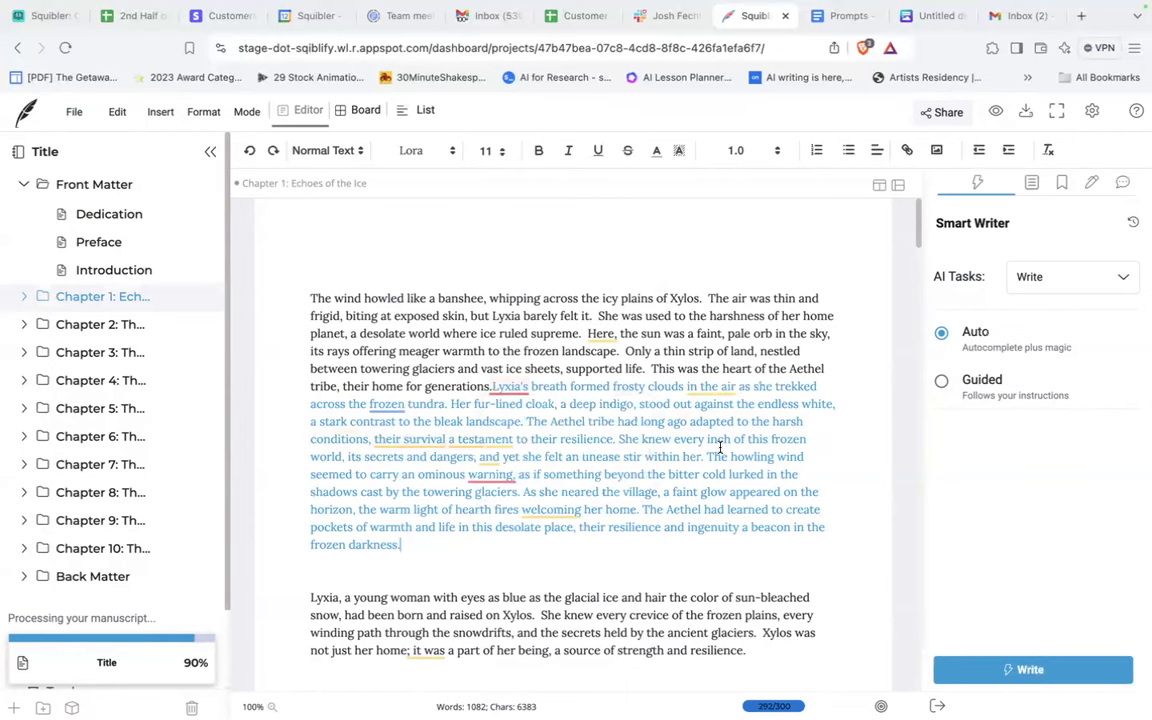
- Review the newly inserted passage in Chapter 1, the writing corrections flagged in it and the paragraphs that follow
double_click(719, 440)
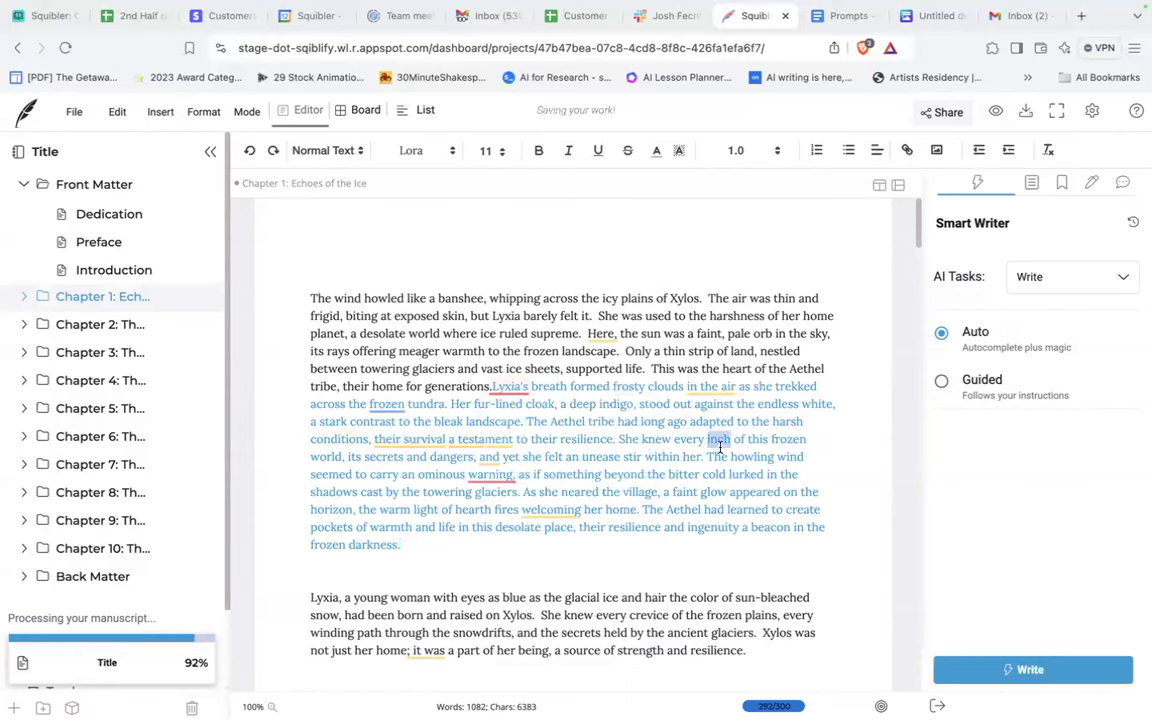
double_click(617, 421)
left_click(551, 404)
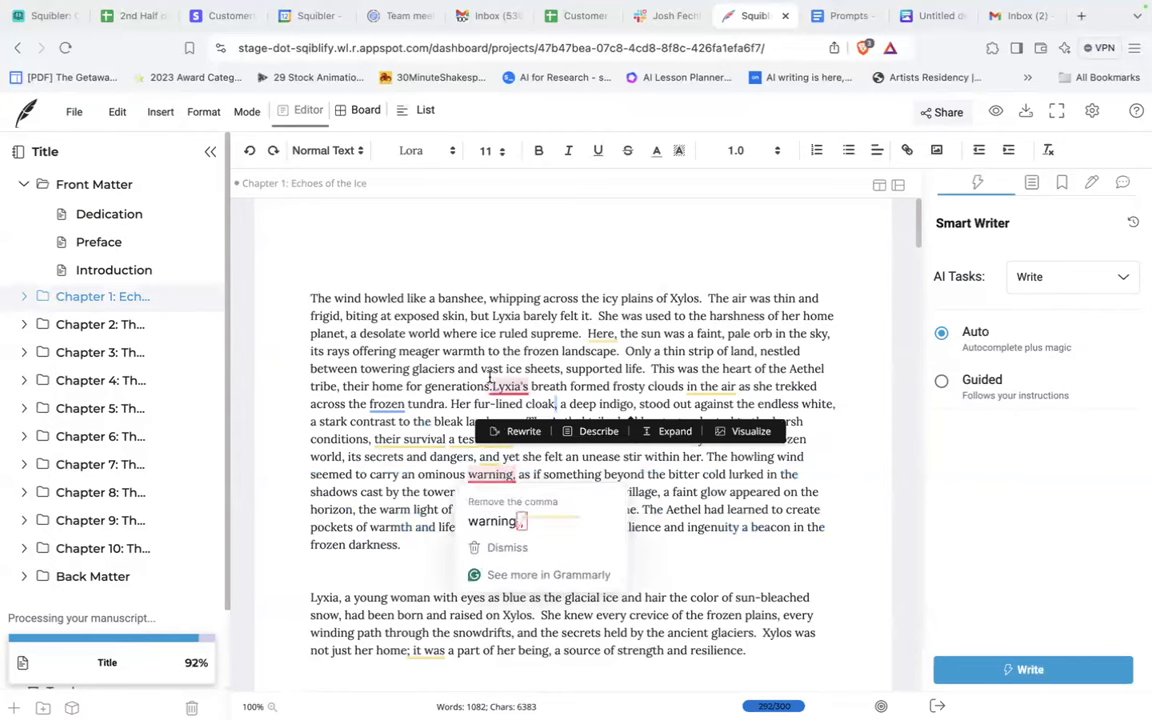
mouse_move(491, 385)
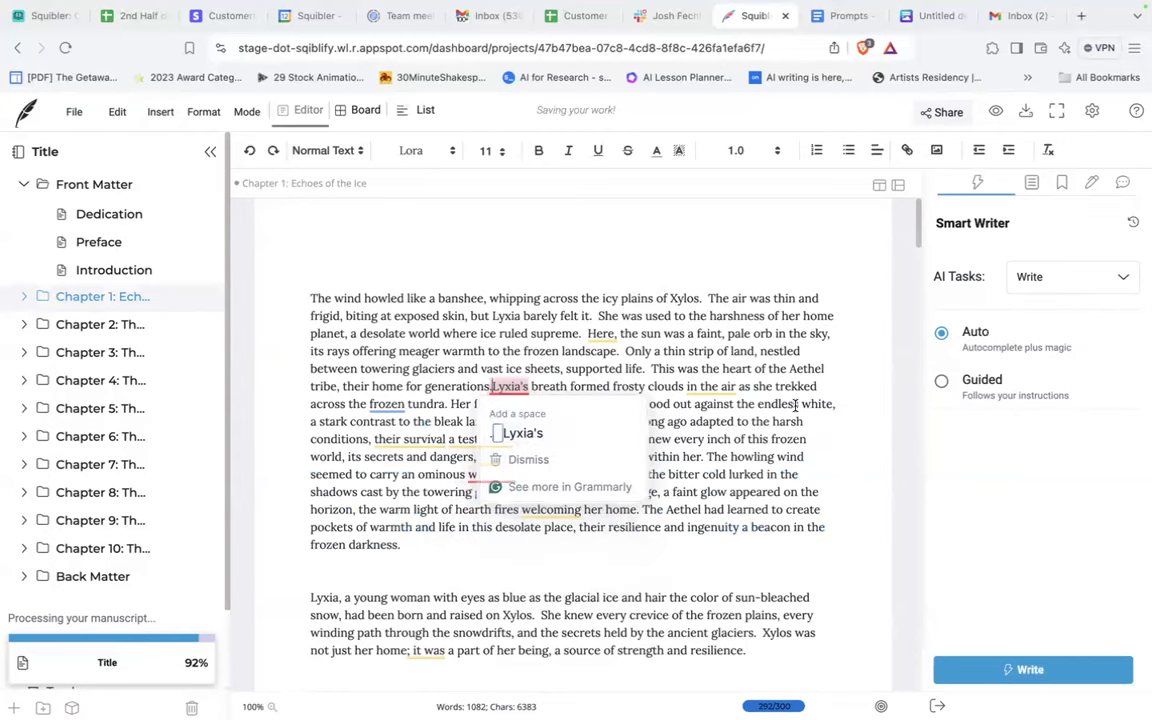
scroll(633, 505, "down", 3)
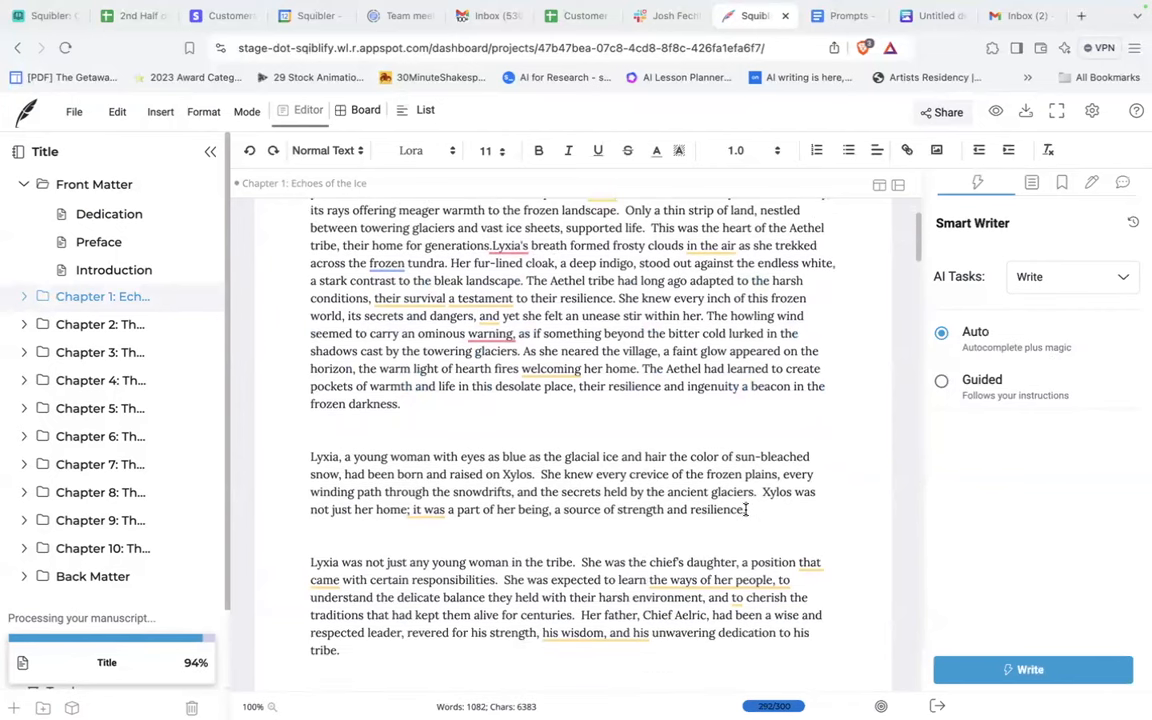
- Switch Smart Writer's Write task to Guided mode and look over its prompt field, settings and the elements that can be included
left_click(963, 381)
scroll(1032, 377, "down", 1)
scroll(1032, 377, "down", 1)
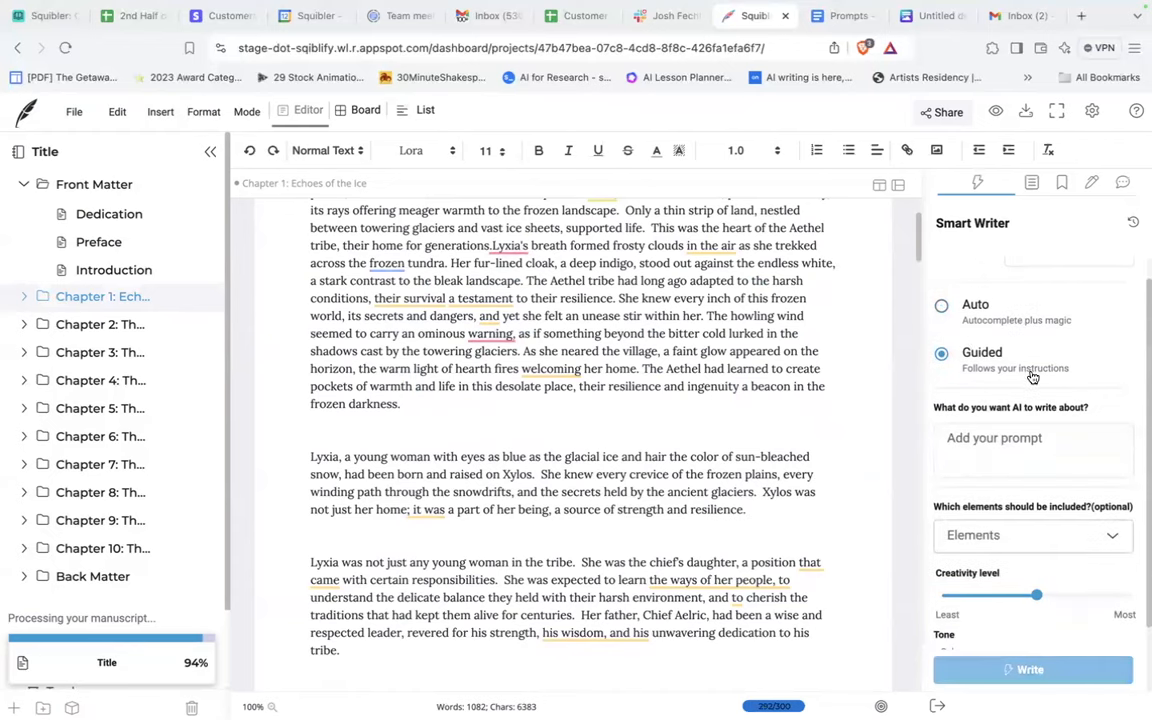
scroll(1033, 377, "down", 1)
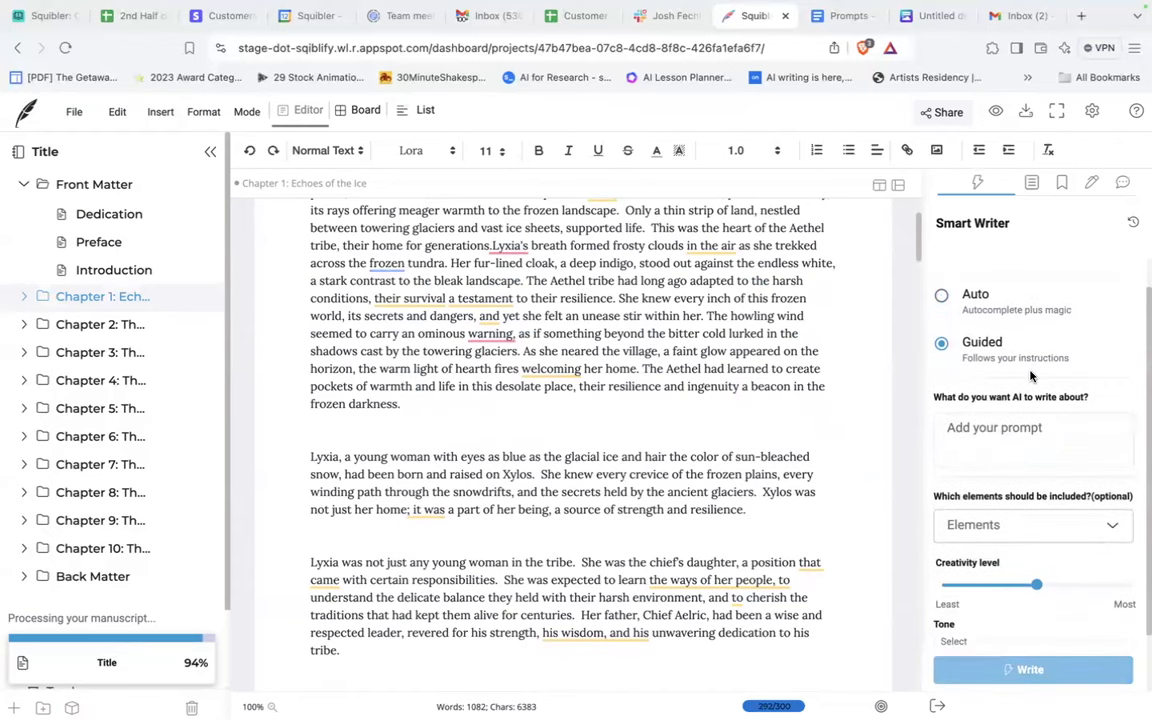
scroll(1032, 376, "down", 3)
left_click(983, 404)
scroll(983, 404, "up", 3)
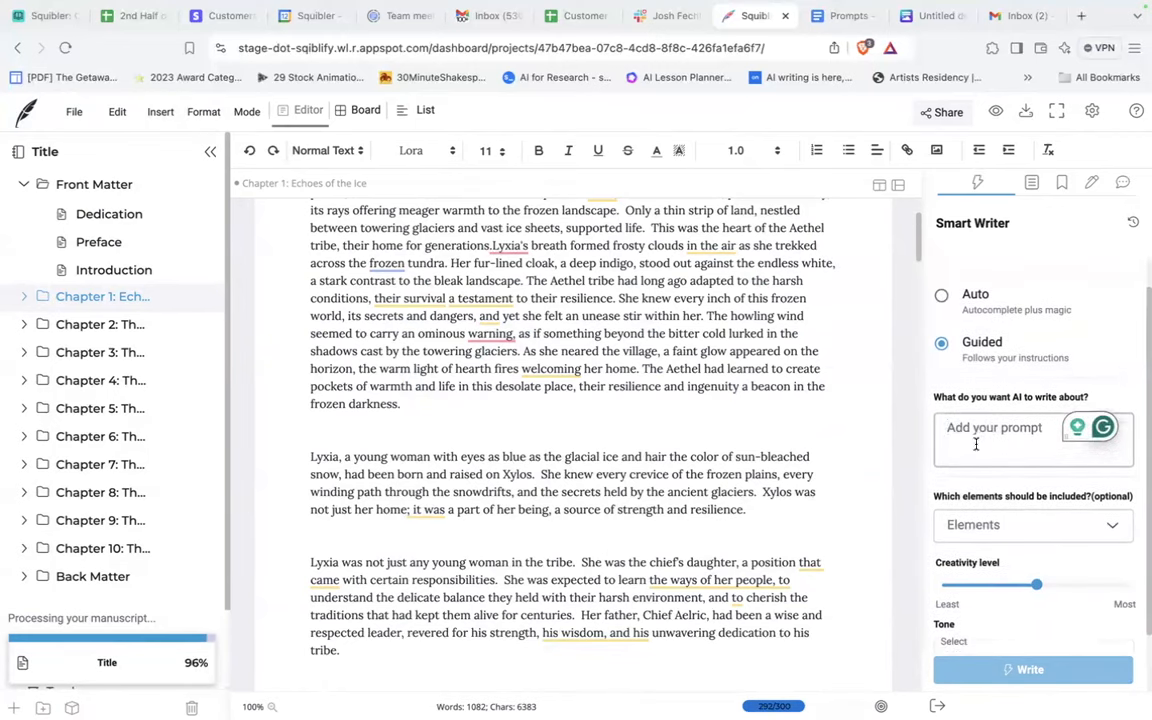
scroll(1009, 447, "down", 2)
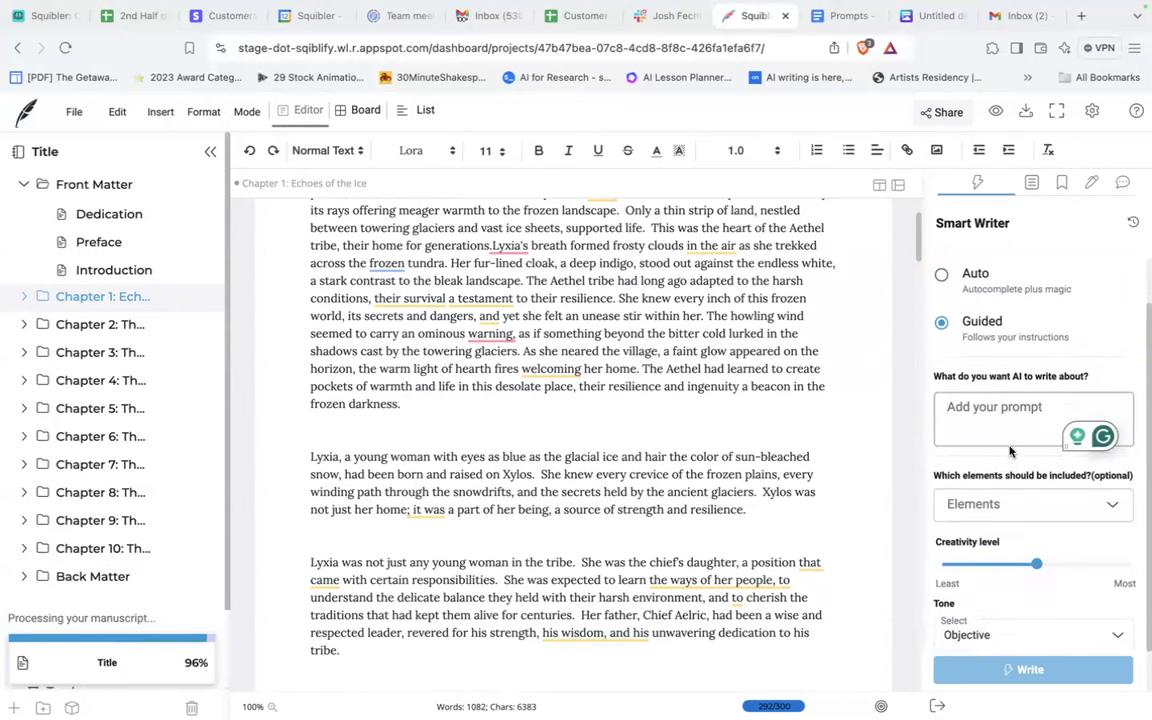
scroll(1010, 451, "down", 5)
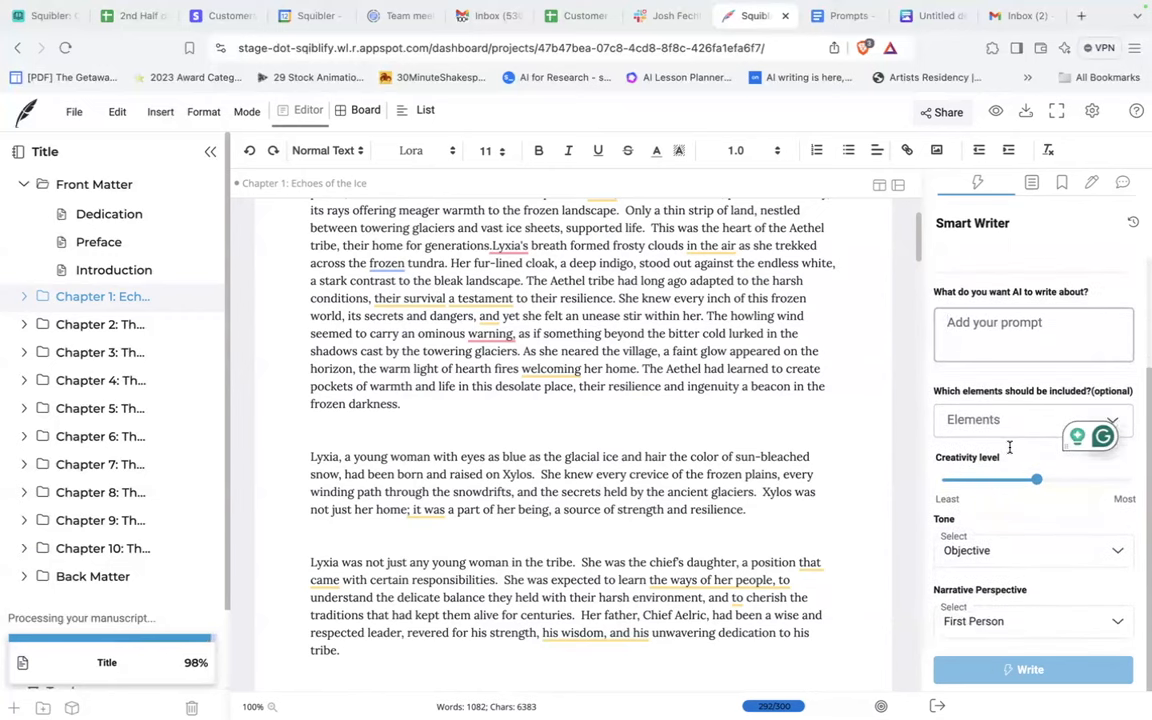
left_click(1028, 424)
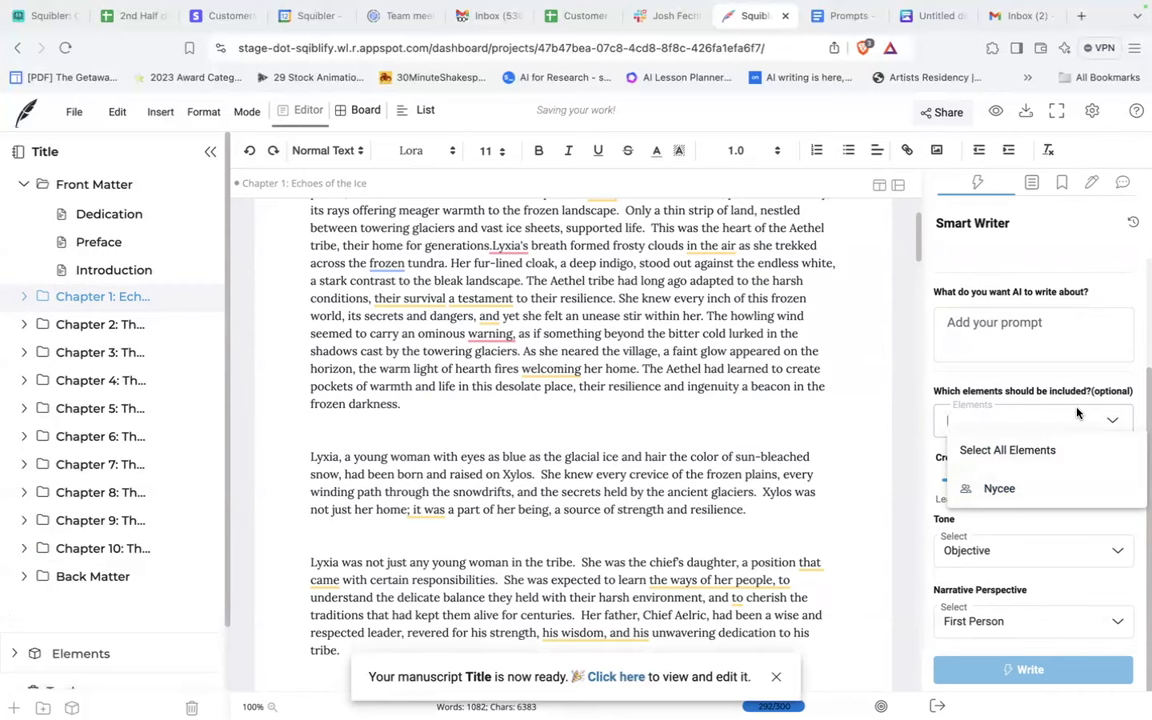
left_click(1043, 356)
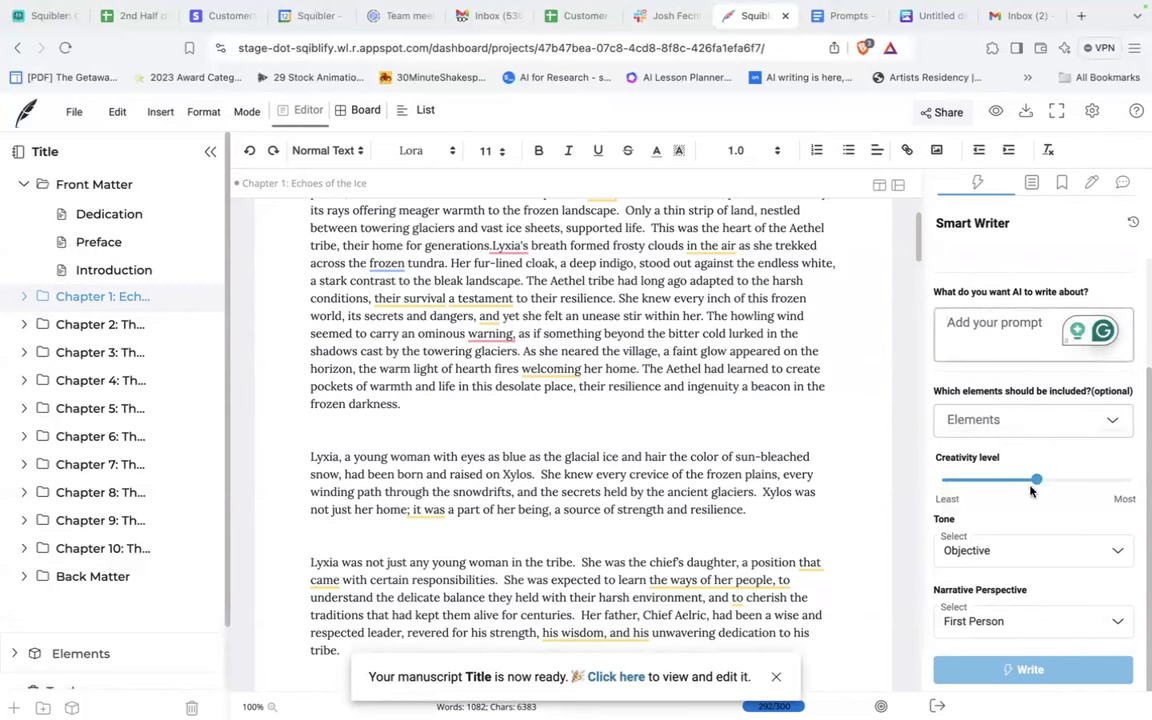
- Set the guided writing creativity level to 90 and the tone to Serious
left_click_drag(1036, 480, 1112, 474)
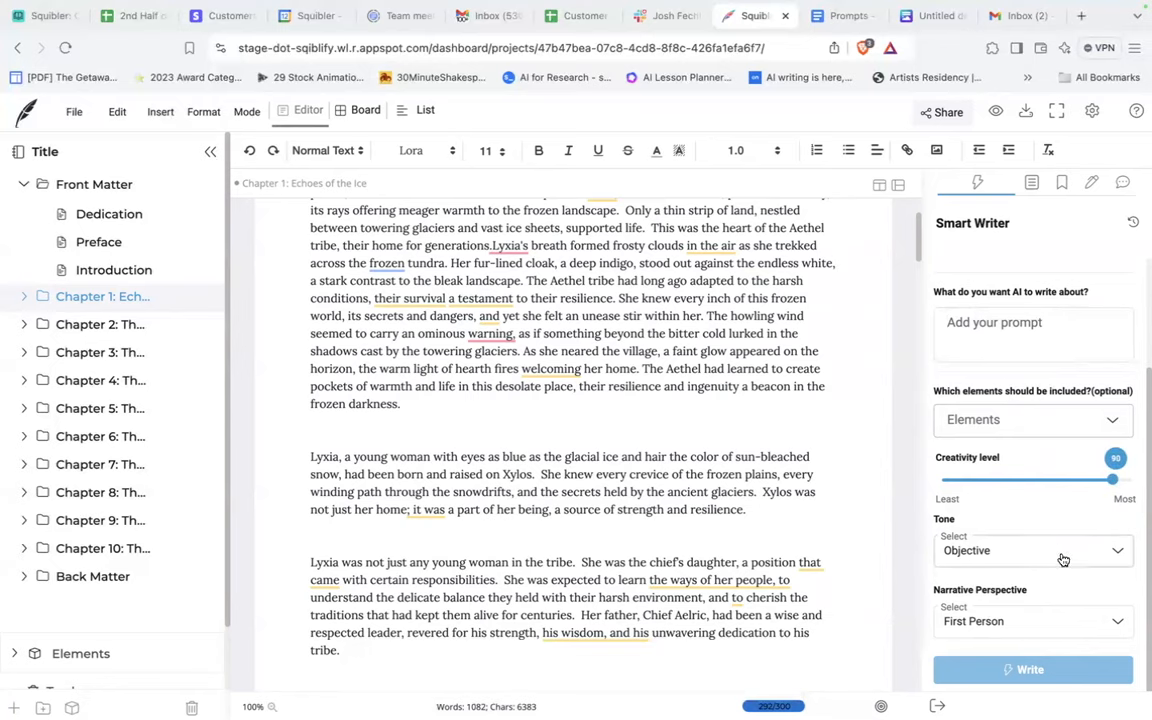
left_click(1119, 549)
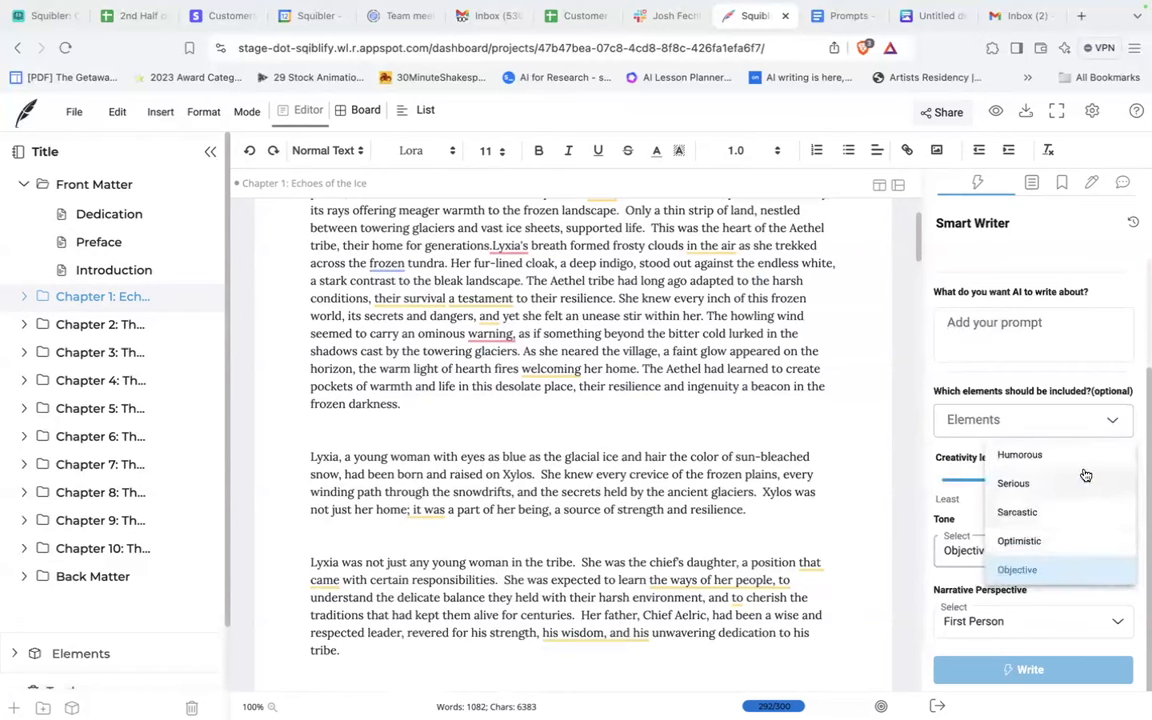
left_click(1019, 490)
- Look through the available narrative perspectives for guided writing, keeping First Person, and return to the empty prompt
left_click(1115, 627)
left_click(1115, 627)
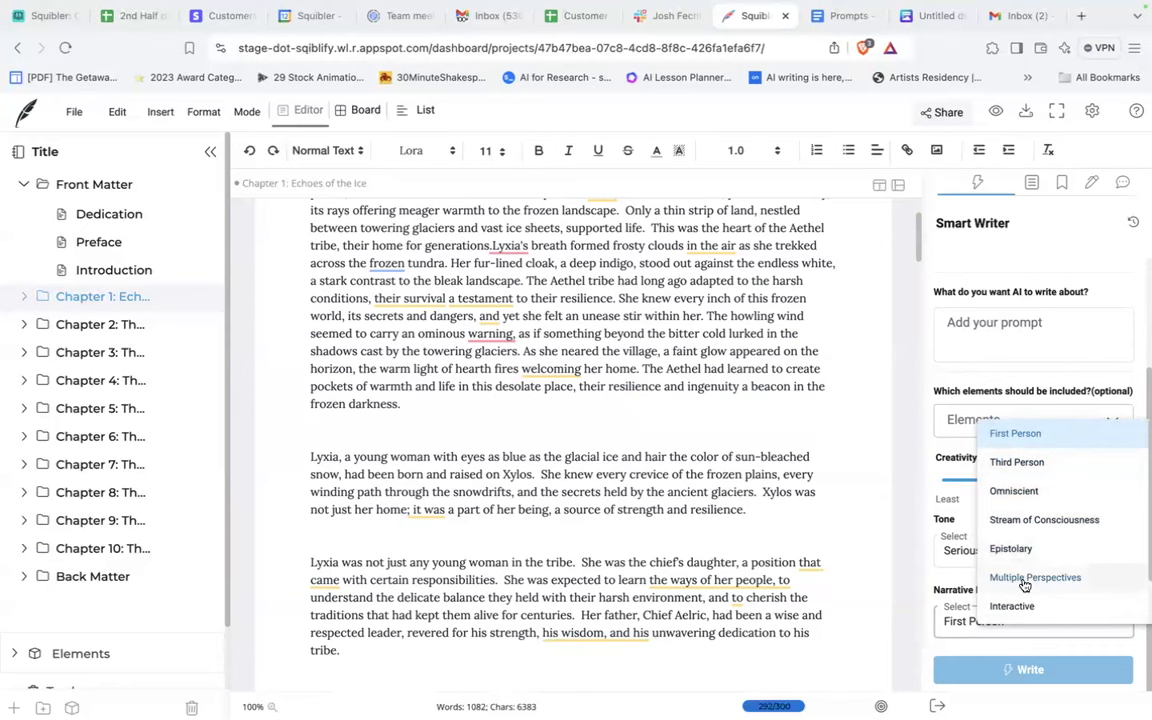
scroll(1027, 580, "down", 2)
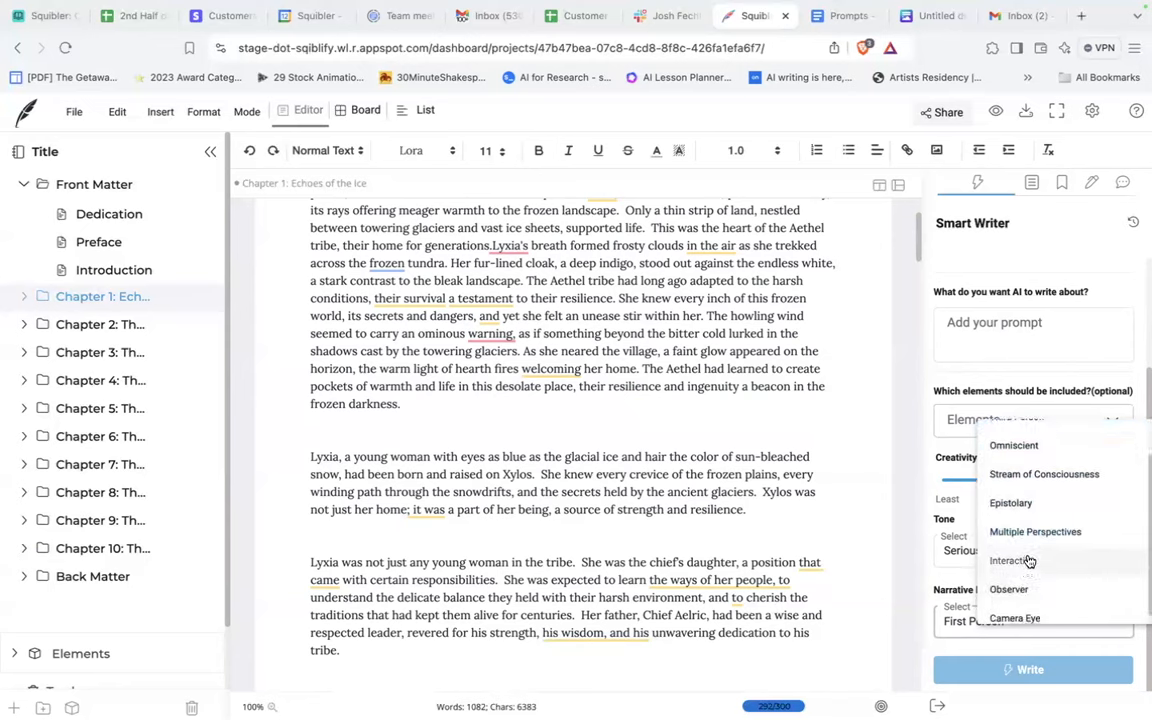
scroll(1027, 558, "down", 1)
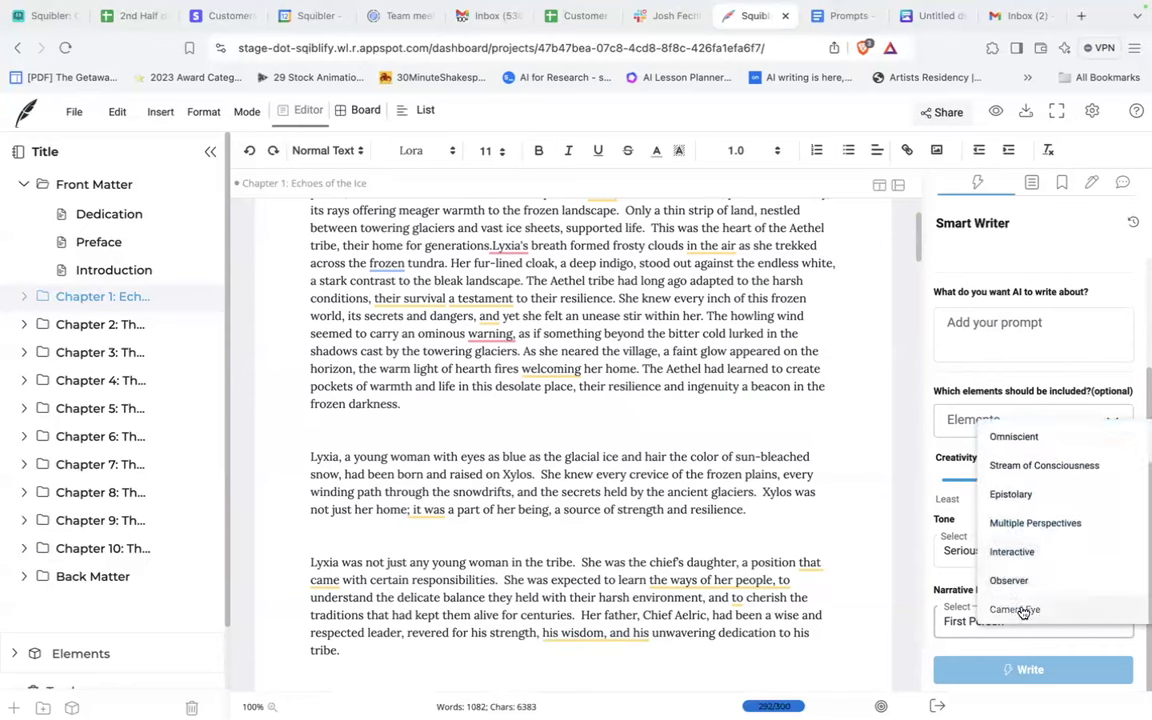
left_click(981, 333)
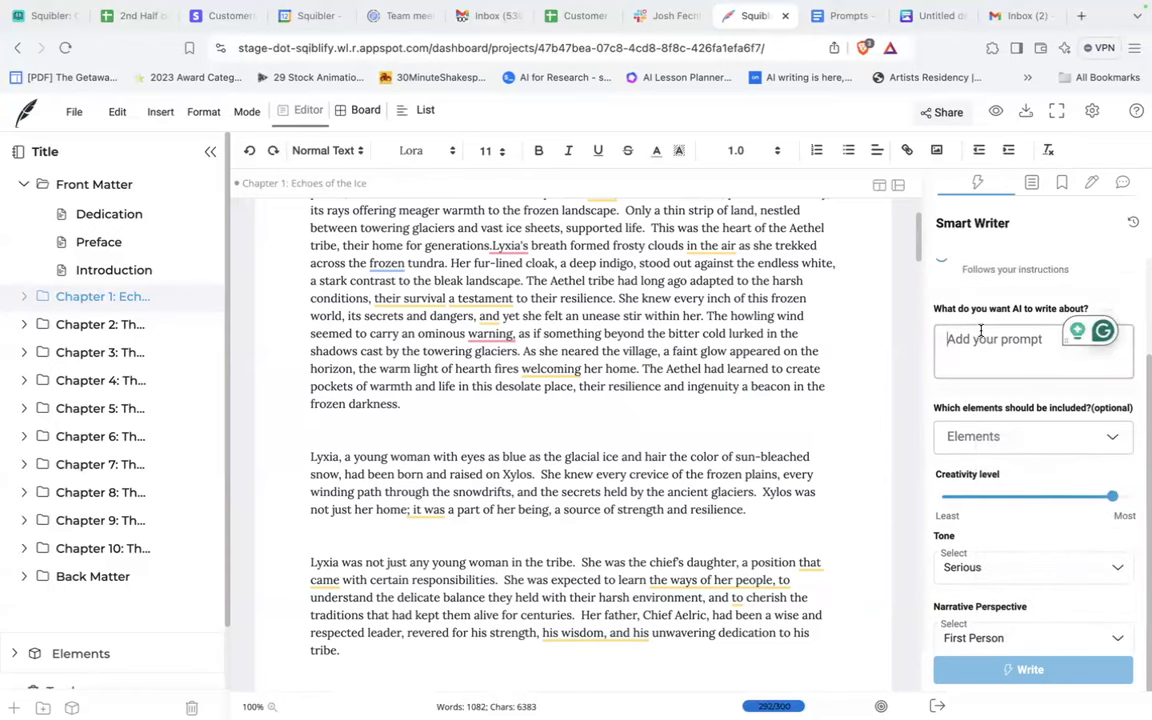
- Use the Visualize task to generate an image of the passage from "Here, the sun was a faint, pale orb" to "supported life", and examine it
scroll(1027, 338, "up", 3)
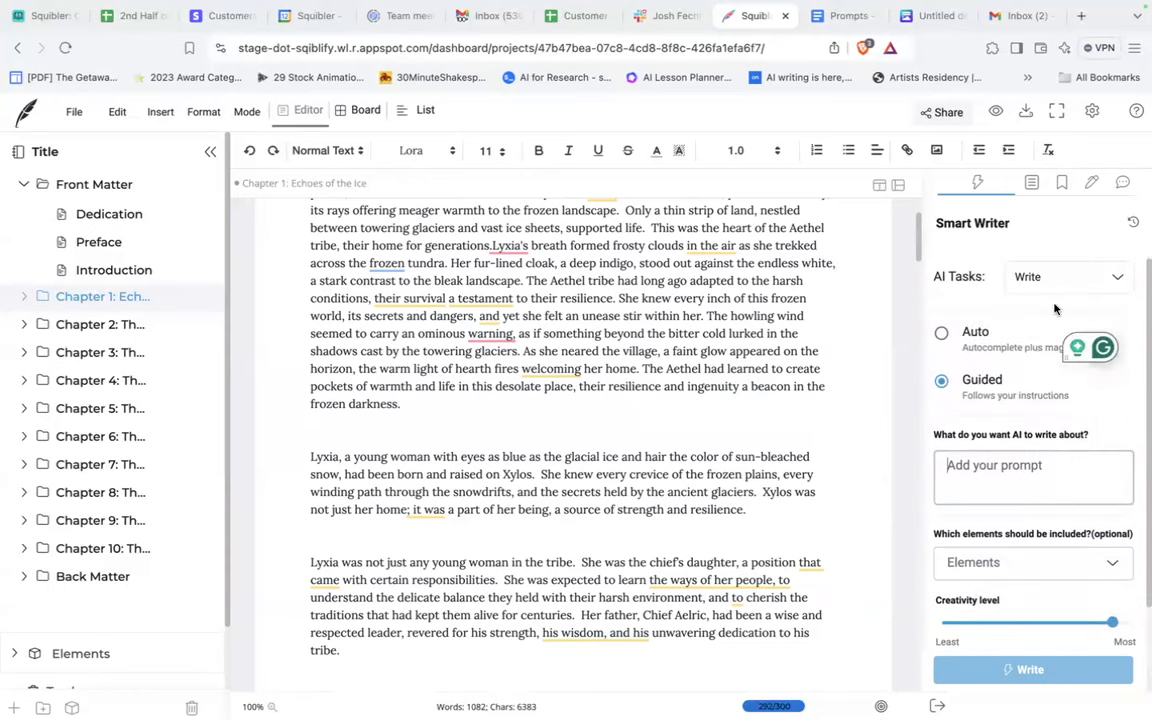
left_click(1115, 279)
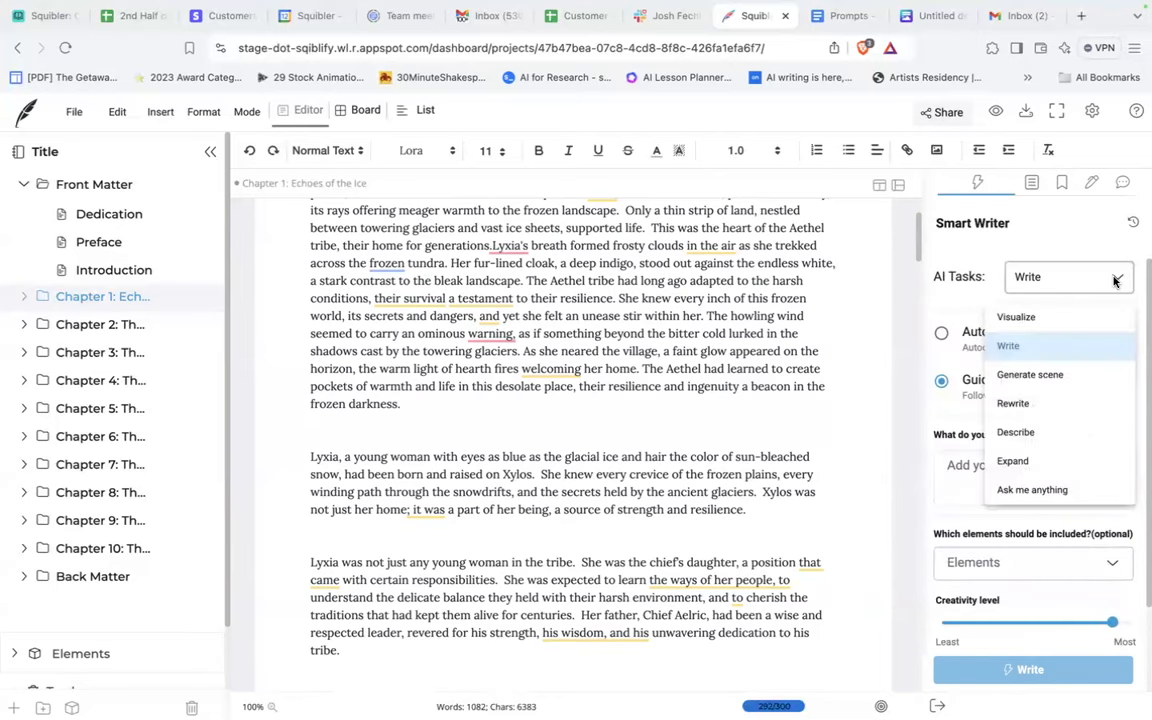
left_click(1020, 318)
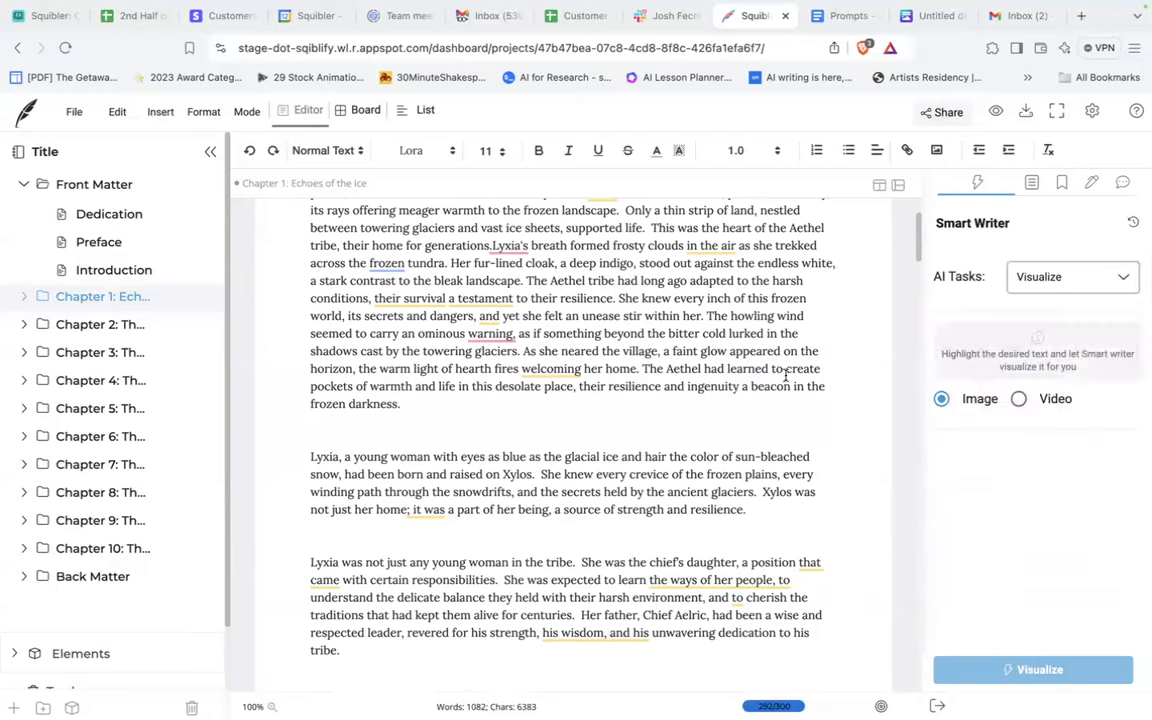
scroll(779, 378, "up", 1)
scroll(779, 378, "up", 1)
mouse_move(590, 286)
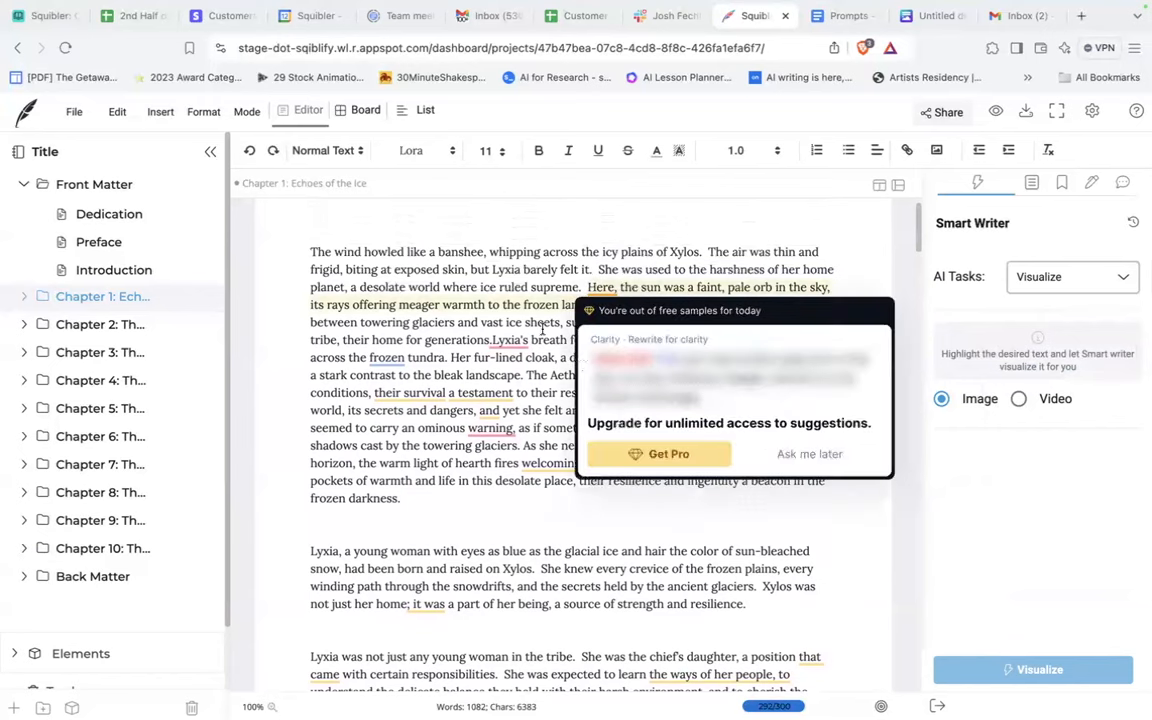
left_click_drag(586, 287, 633, 320)
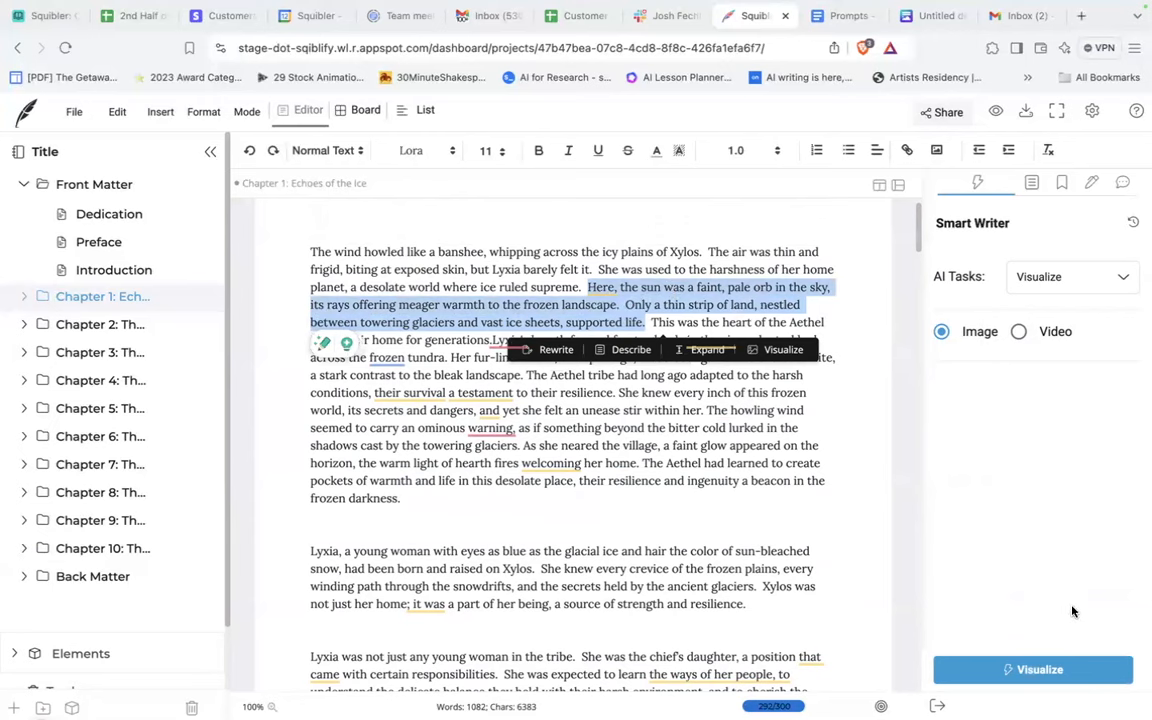
left_click(1055, 671)
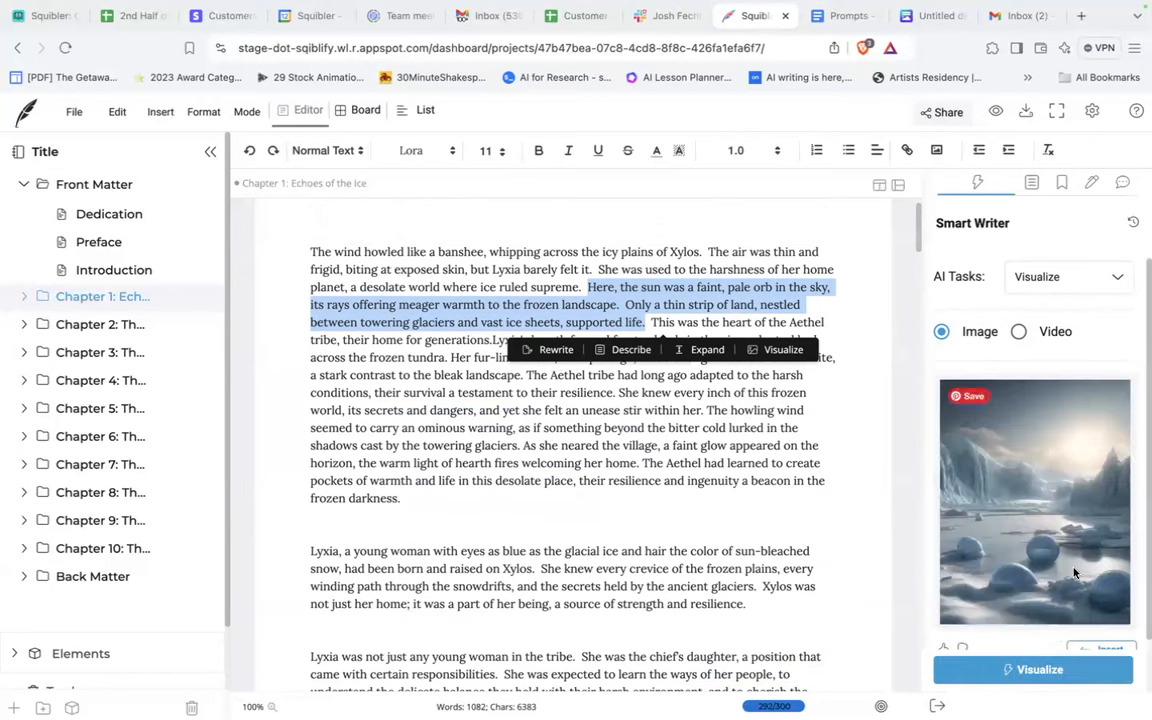
scroll(1088, 516, "down", 1)
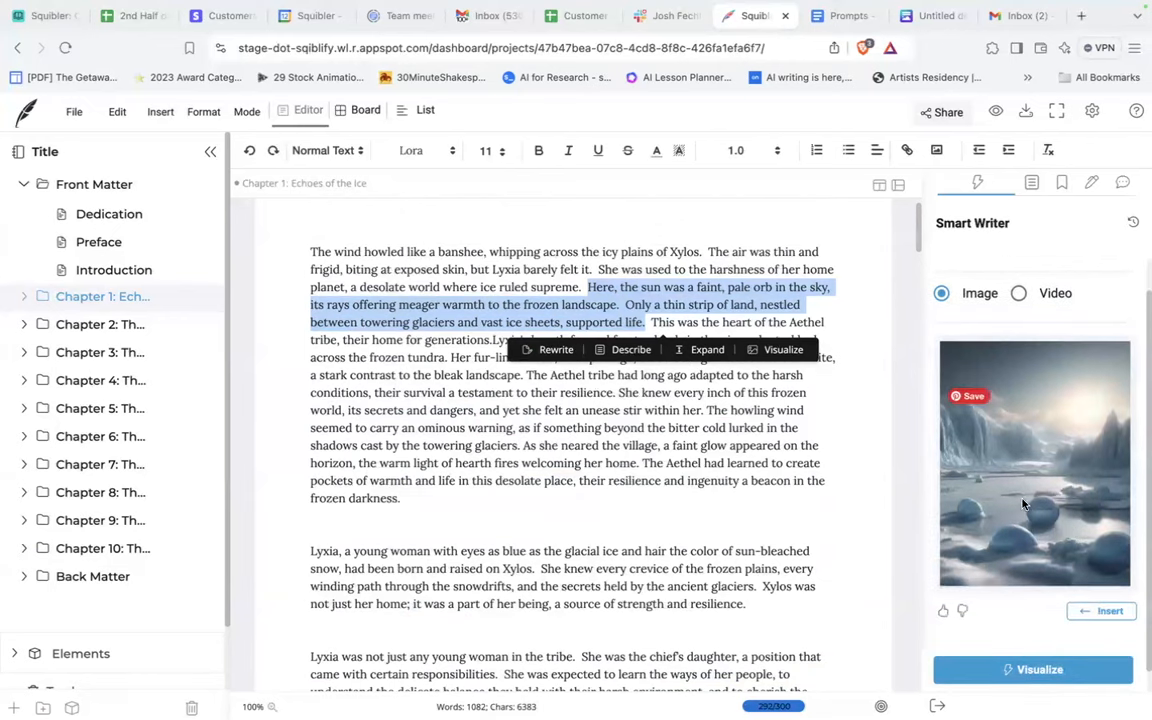
scroll(1010, 560, "down", 1)
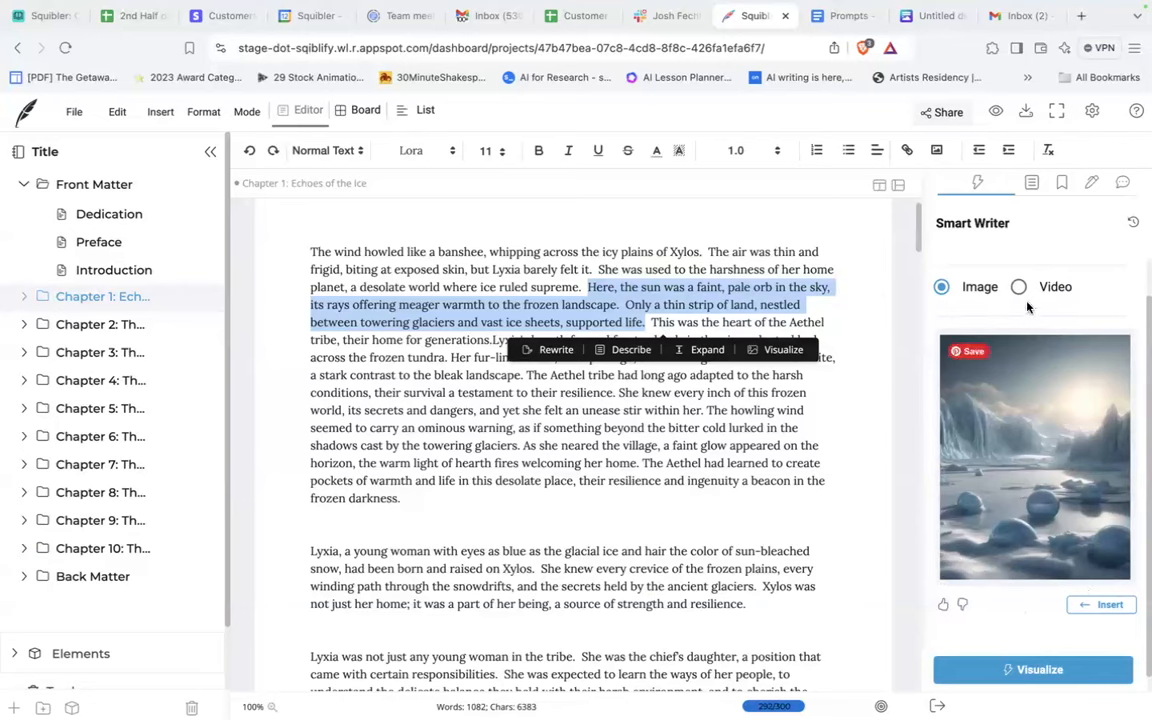
scroll(1025, 316, "up", 1)
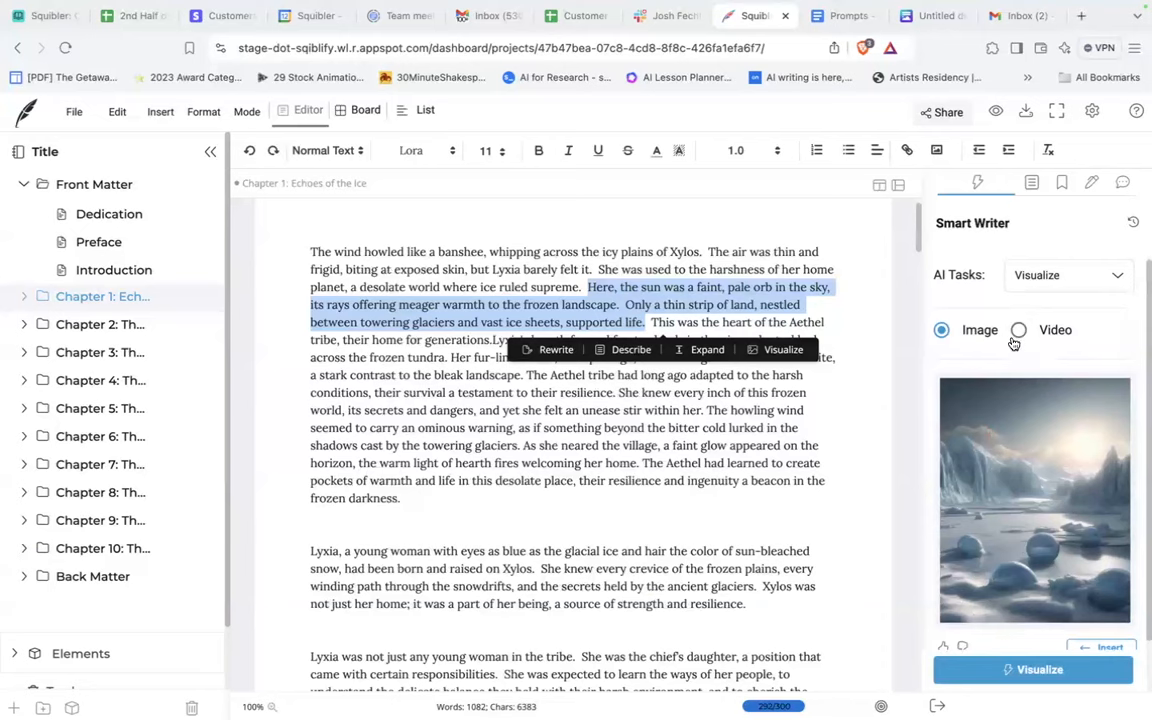
- Switch the AI task to Generate Scene and look over its description field, selectable elements and scene settings
left_click(1117, 277)
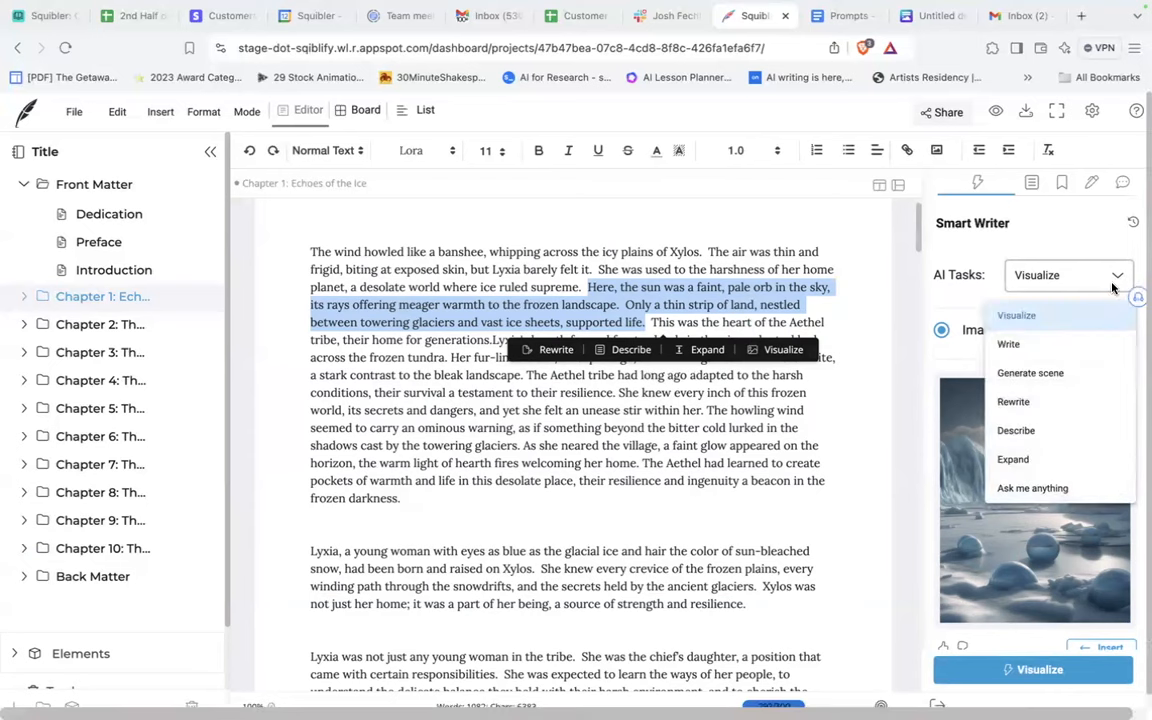
left_click(1049, 374)
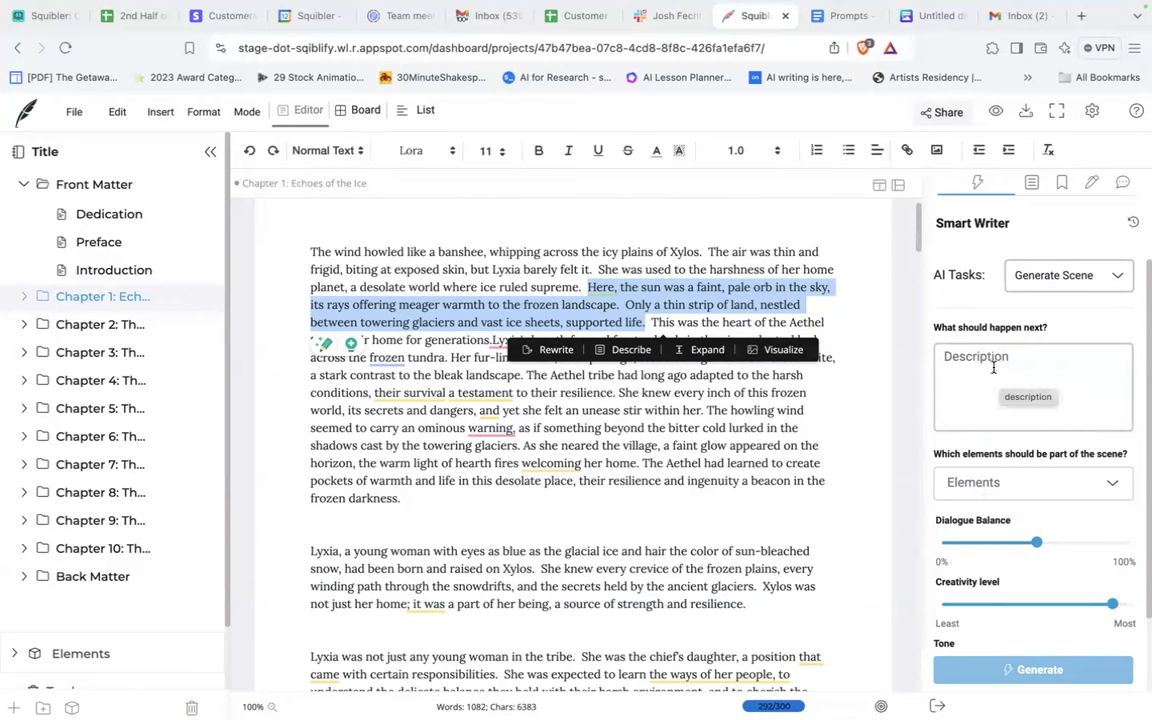
scroll(993, 368, "down", 1)
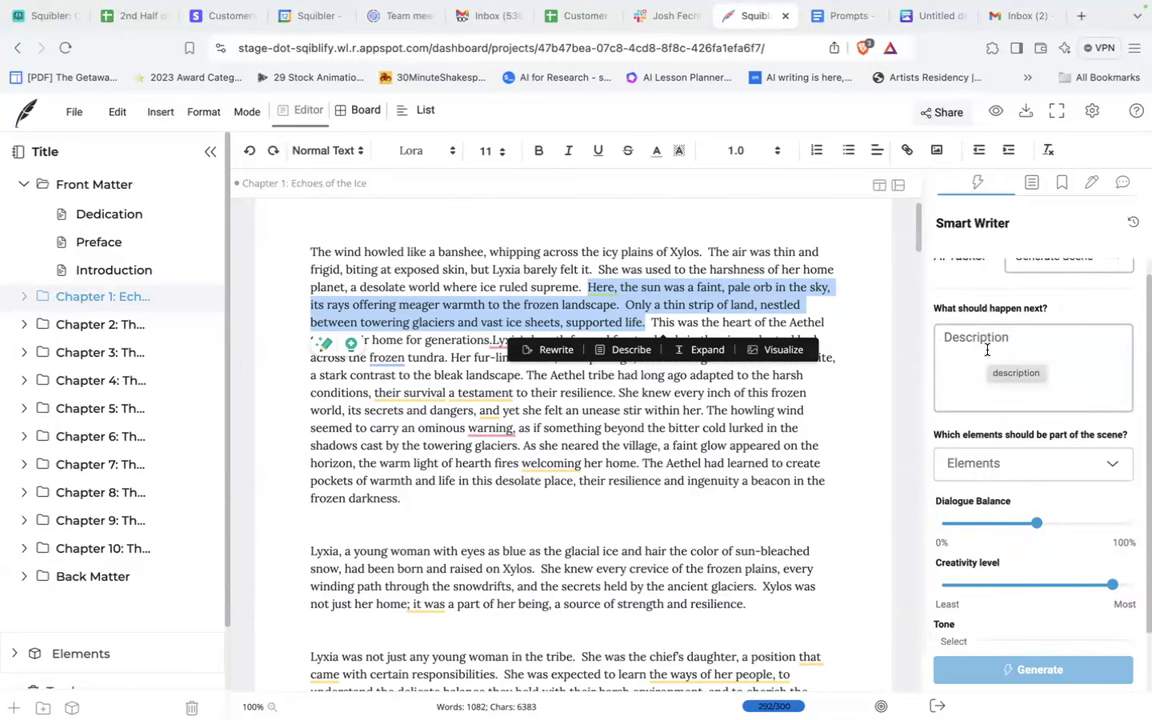
scroll(980, 346, "down", 1)
left_click(1025, 439)
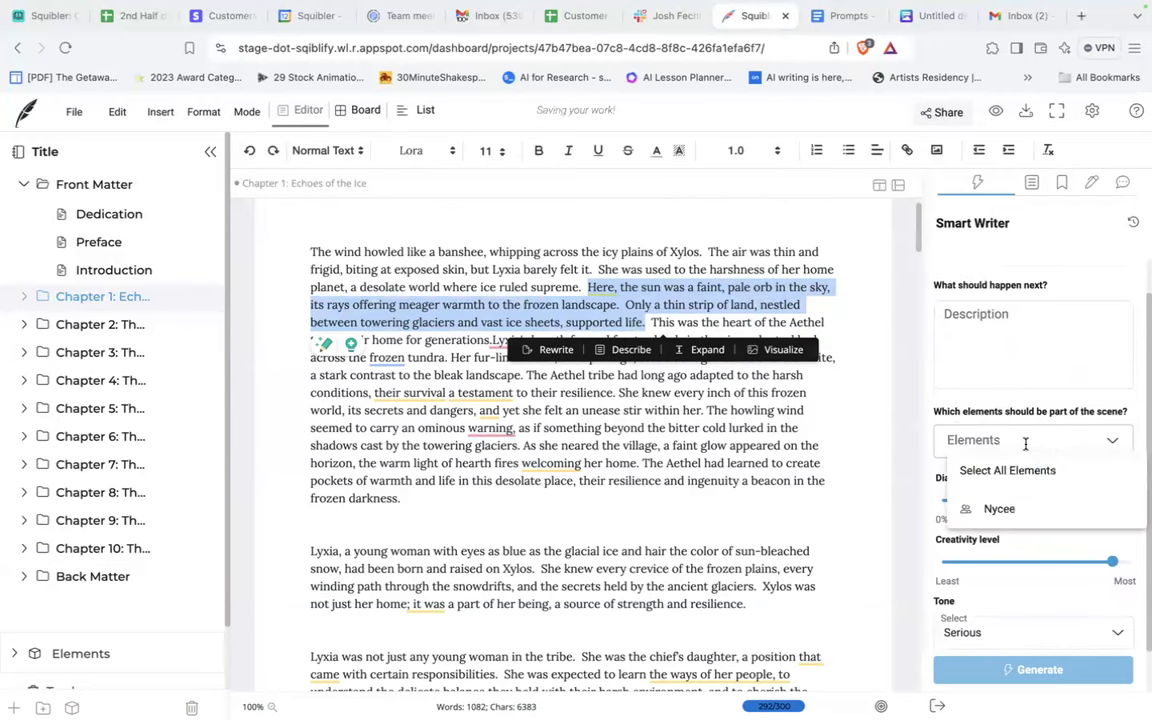
left_click(1027, 366)
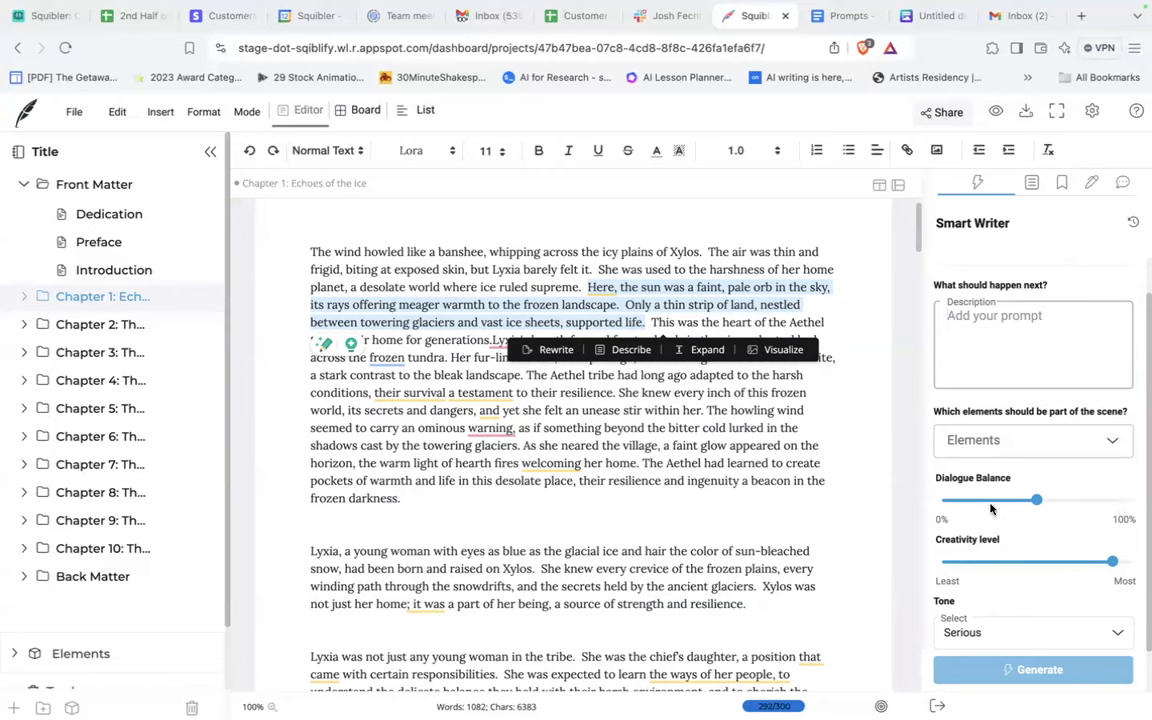
- Look over the scene generation settings for dialogue balance, creativity level, tone and narrative perspective
scroll(1049, 486, "down", 3)
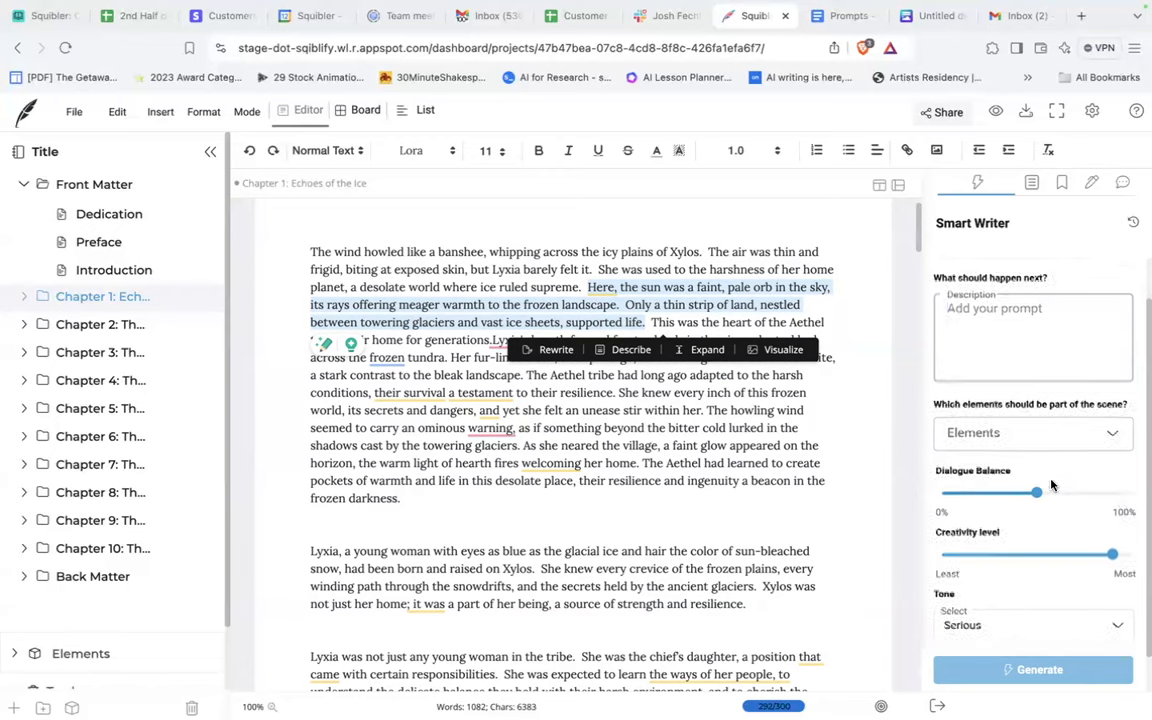
scroll(1049, 486, "down", 1)
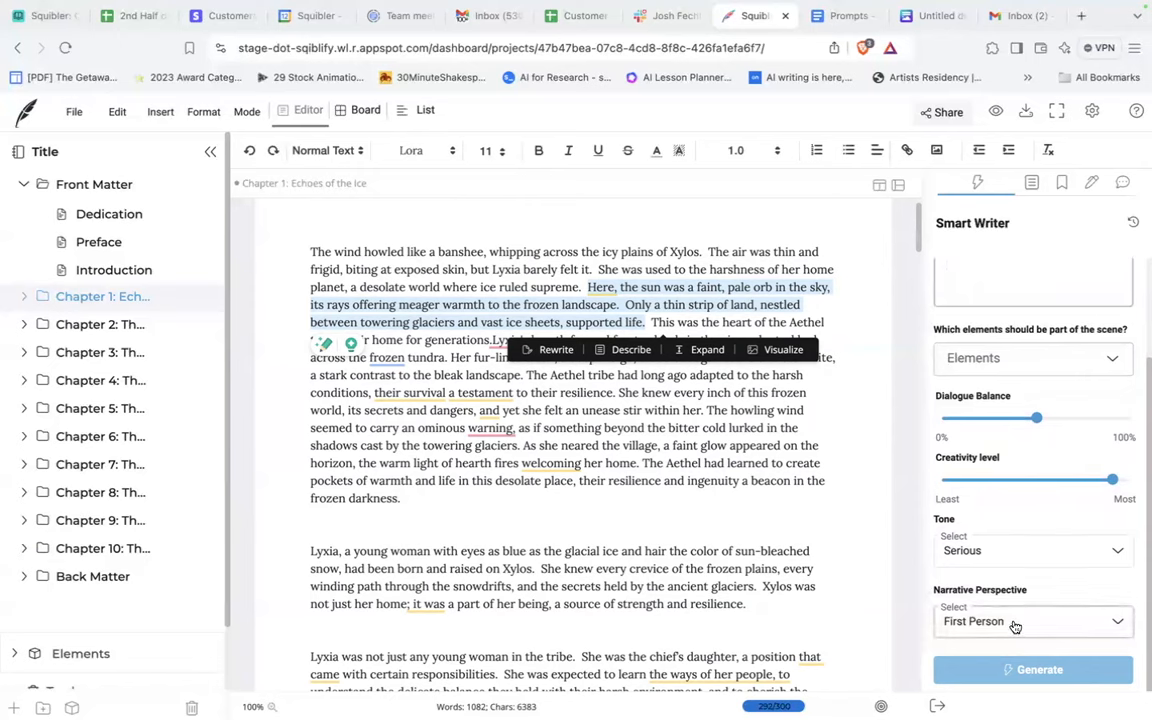
scroll(1110, 525, "up", 5)
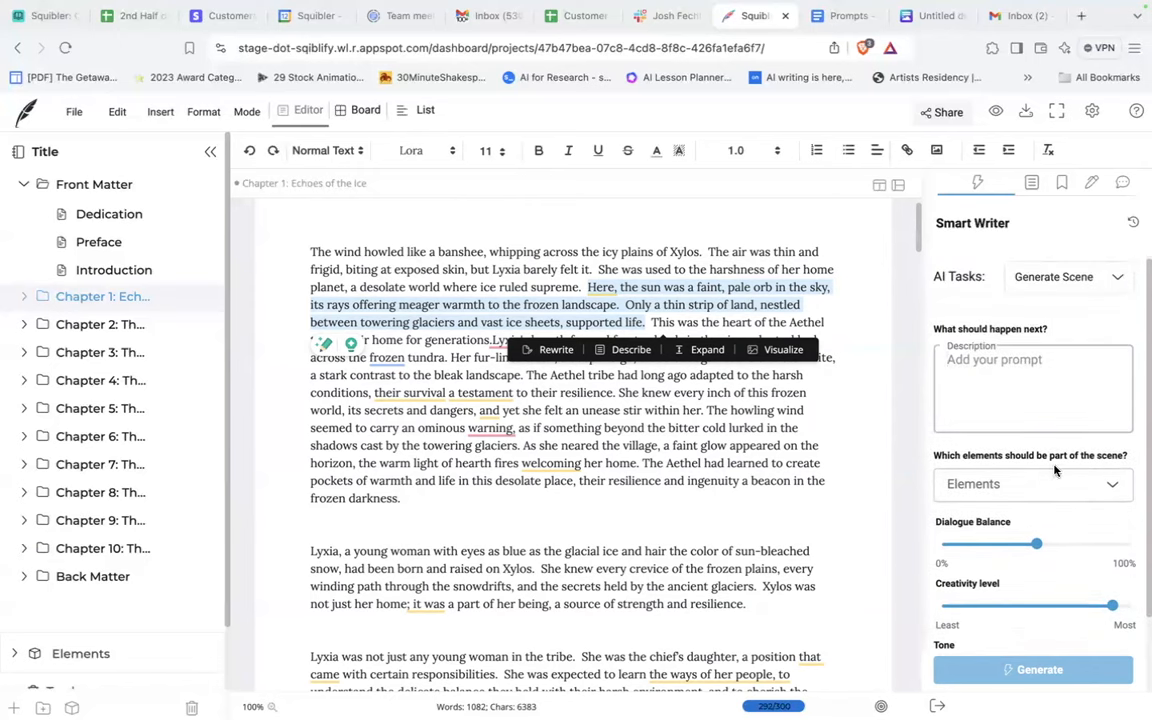
- Generate Rephrase versions of the paragraph beginning "Lyxia, a young woman" with the Rewrite task, review them and clear the selection
left_click(1110, 280)
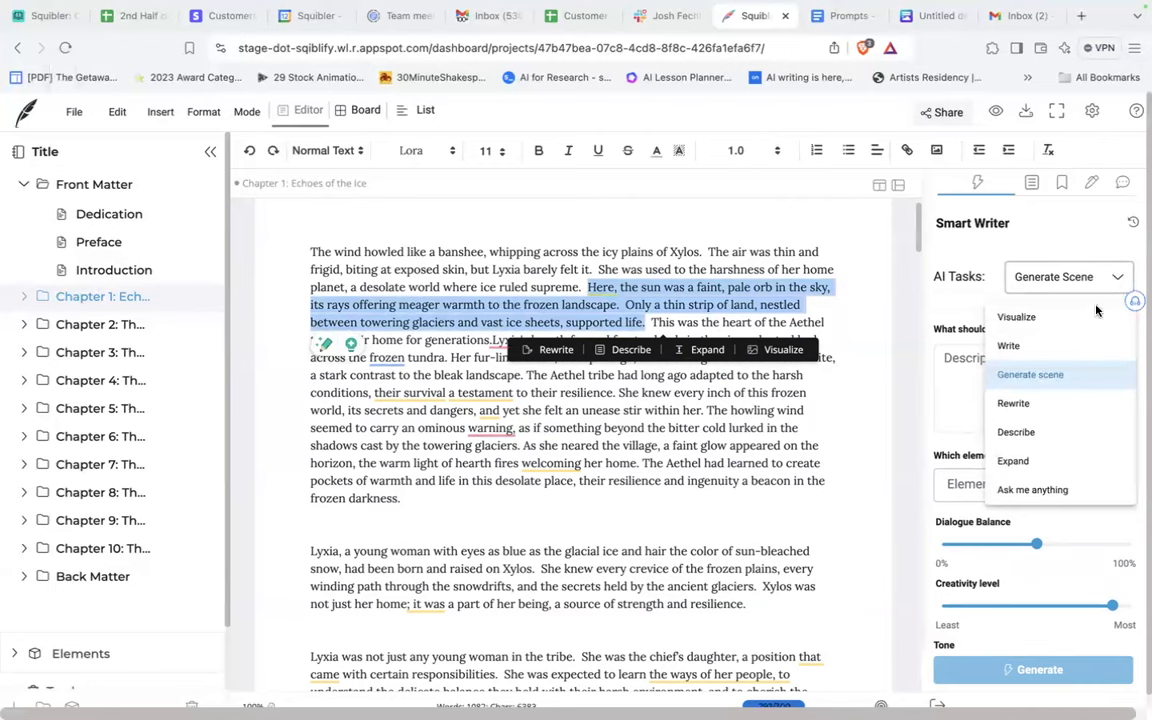
left_click(1027, 403)
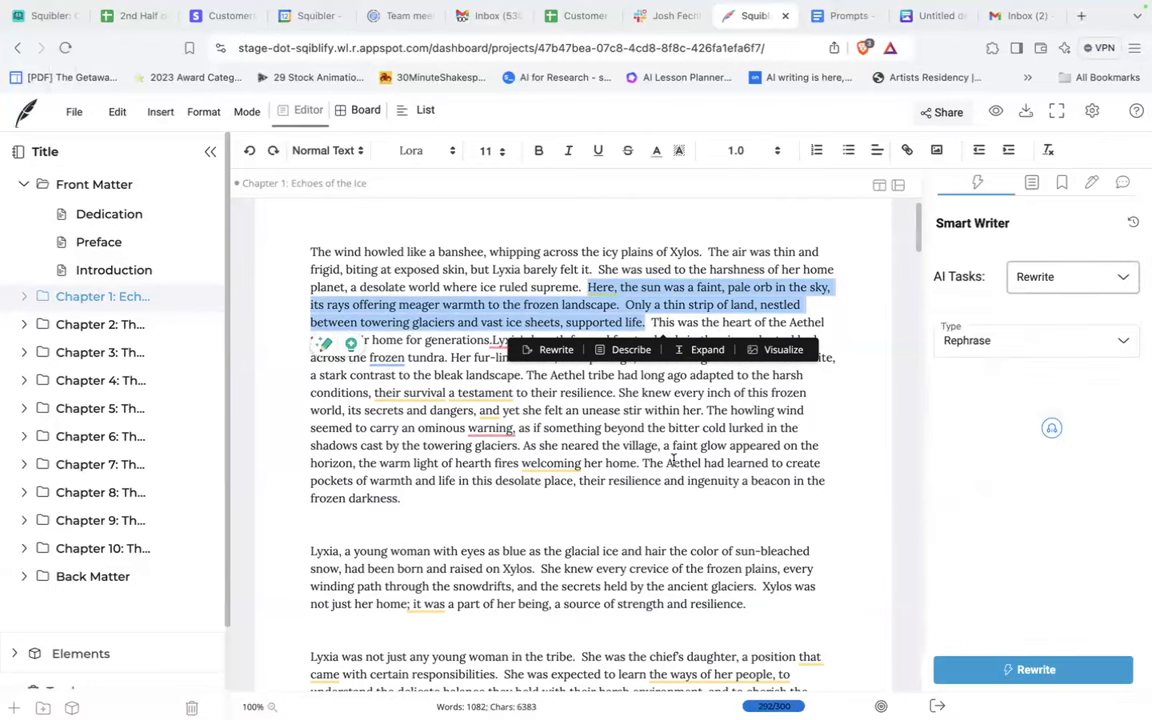
scroll(497, 490, "down", 1)
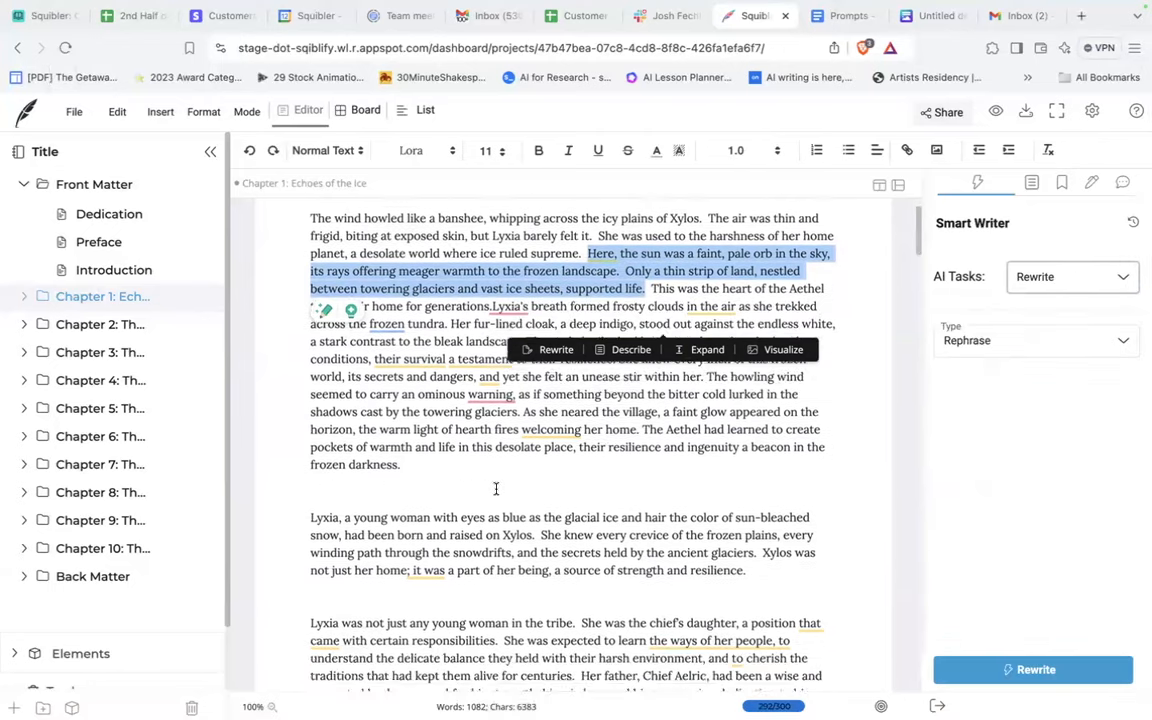
left_click_drag(311, 508, 766, 561)
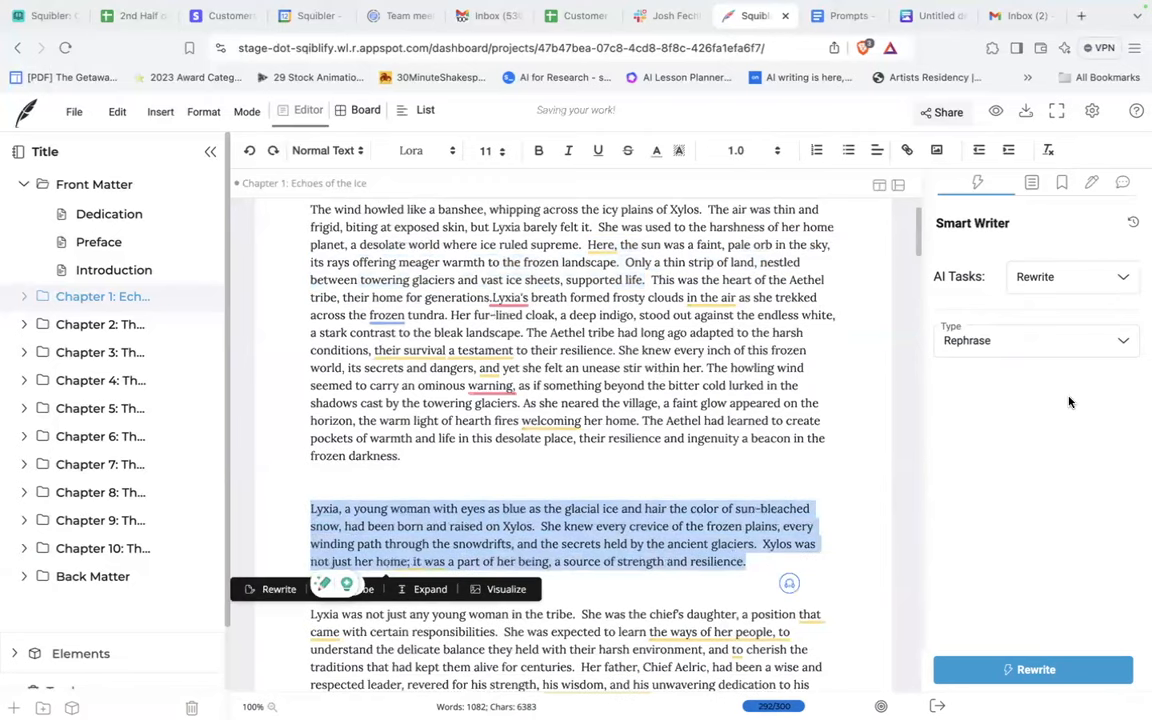
left_click(1126, 346)
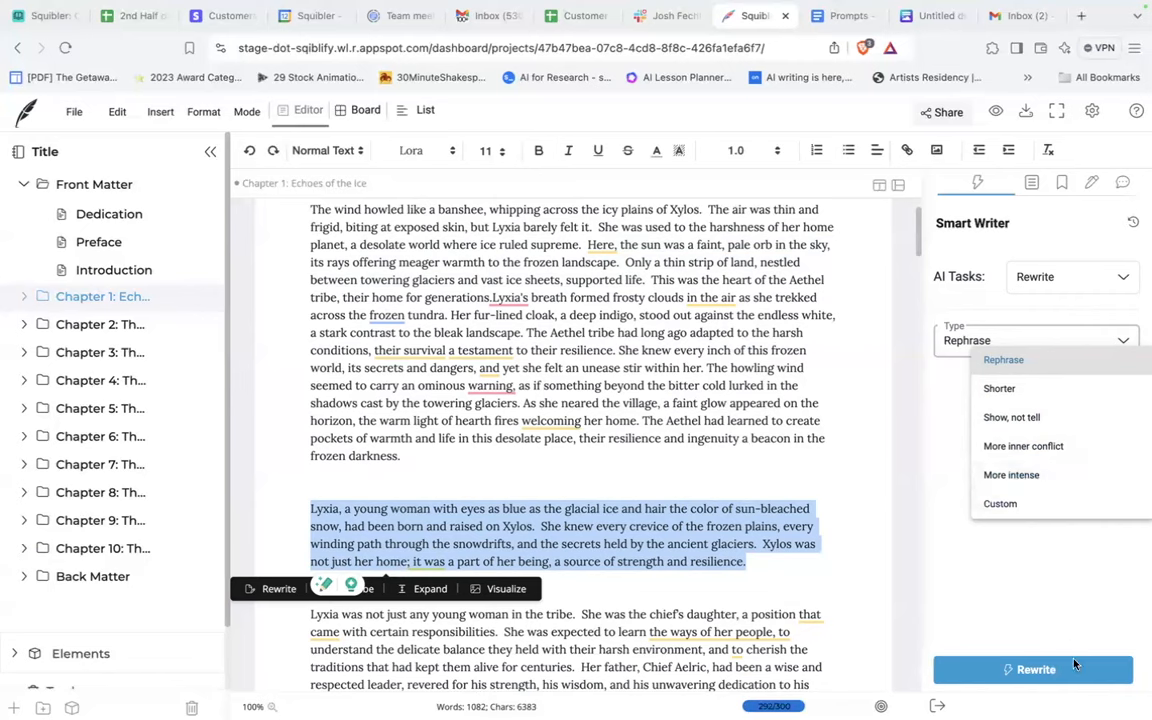
left_click(1040, 676)
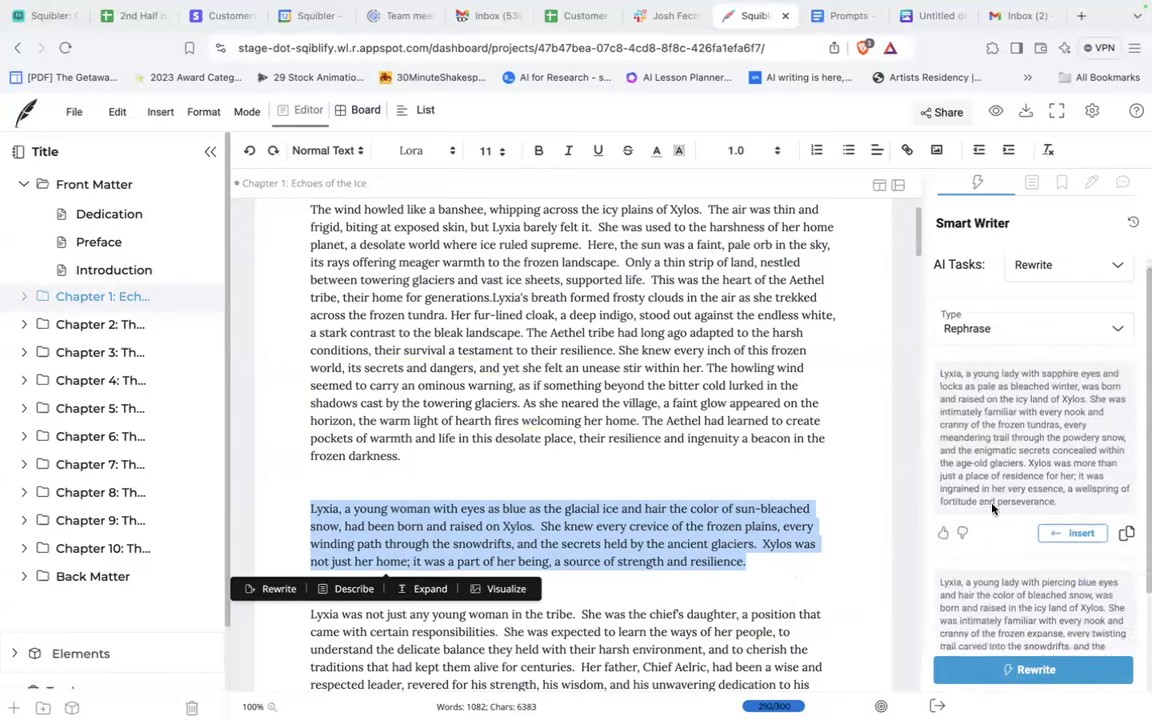
scroll(995, 500, "down", 3)
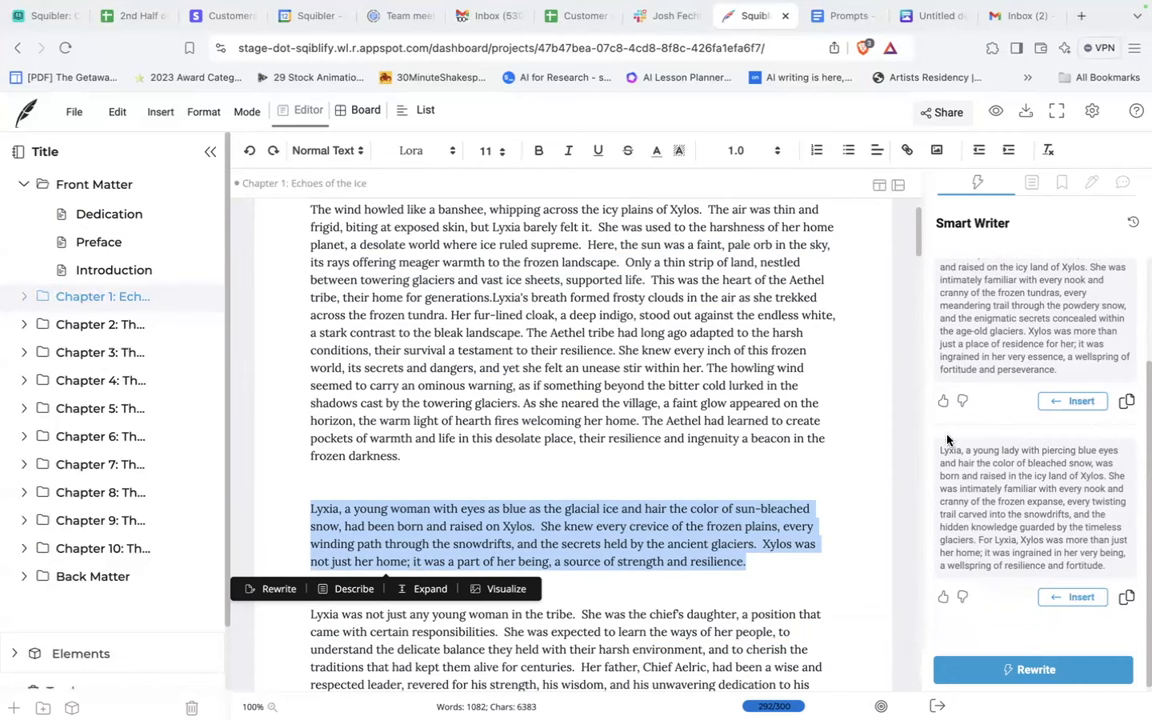
left_click(825, 464)
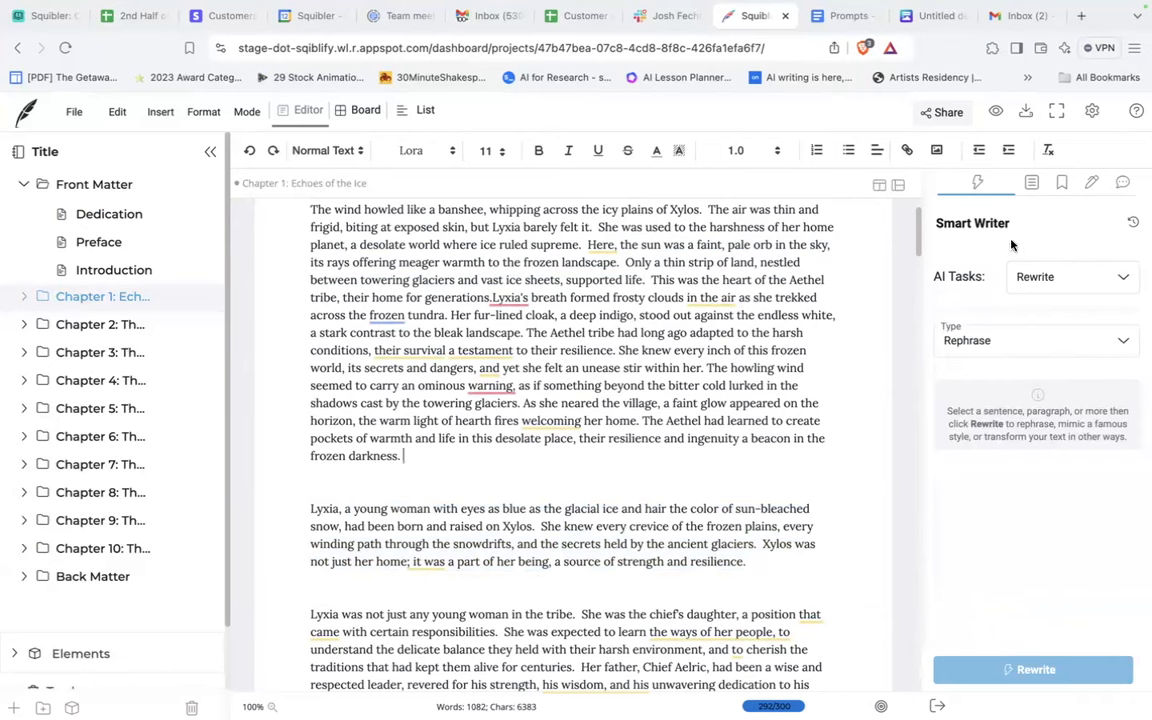
- Review the AI history, look at the stored Visualize result, and return to the writing tasks
left_click(1130, 227)
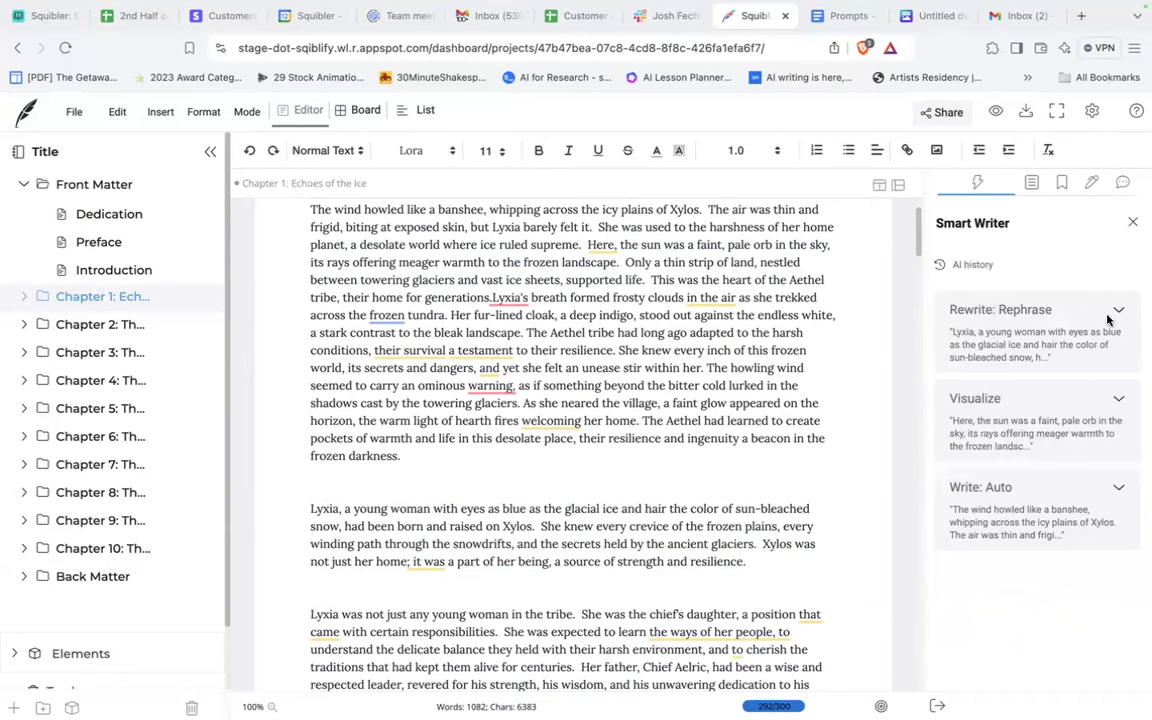
left_click(1119, 400)
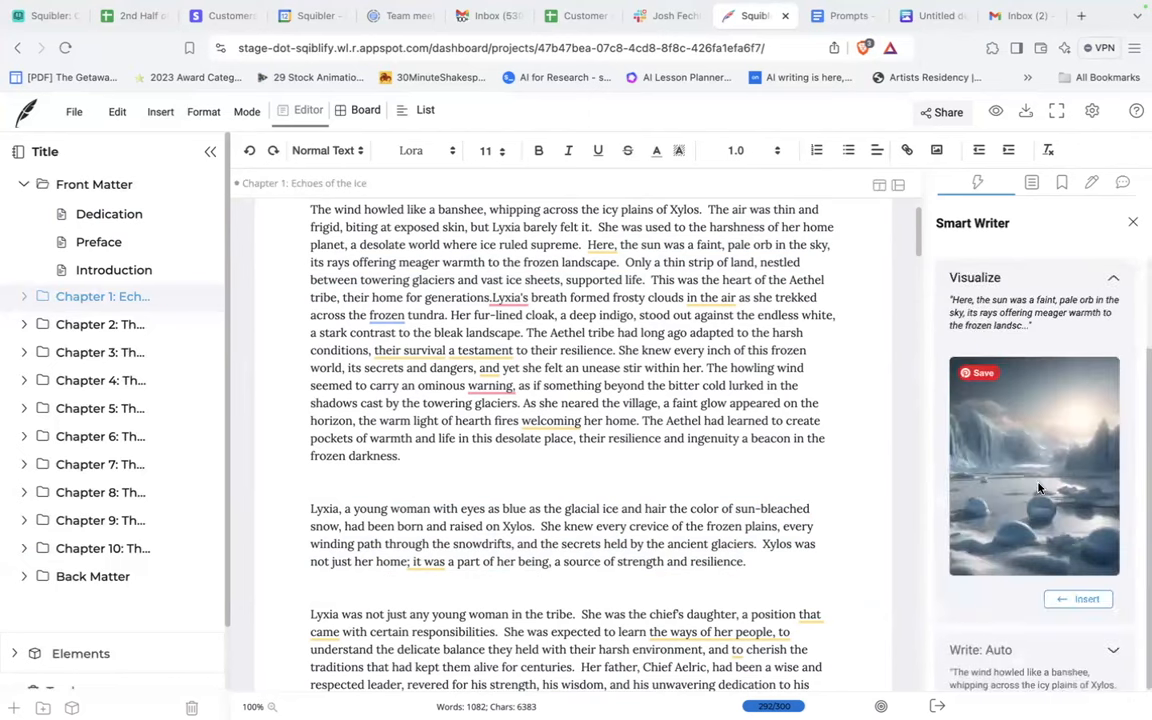
left_click(1113, 278)
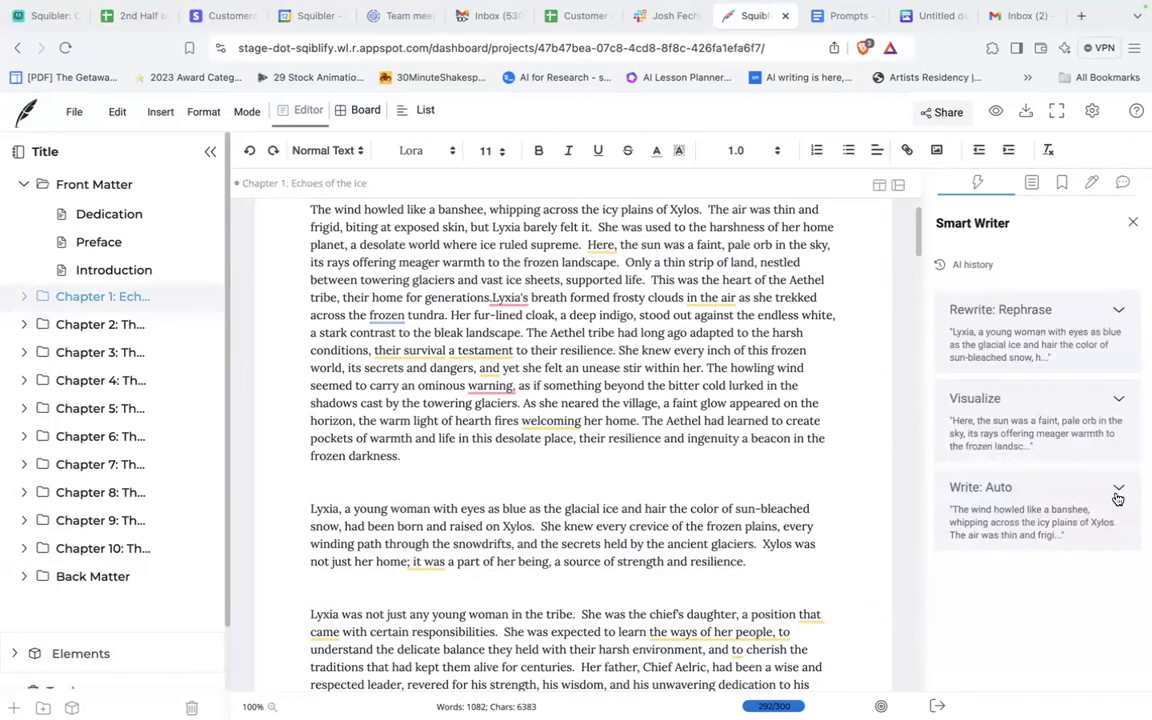
left_click(1131, 226)
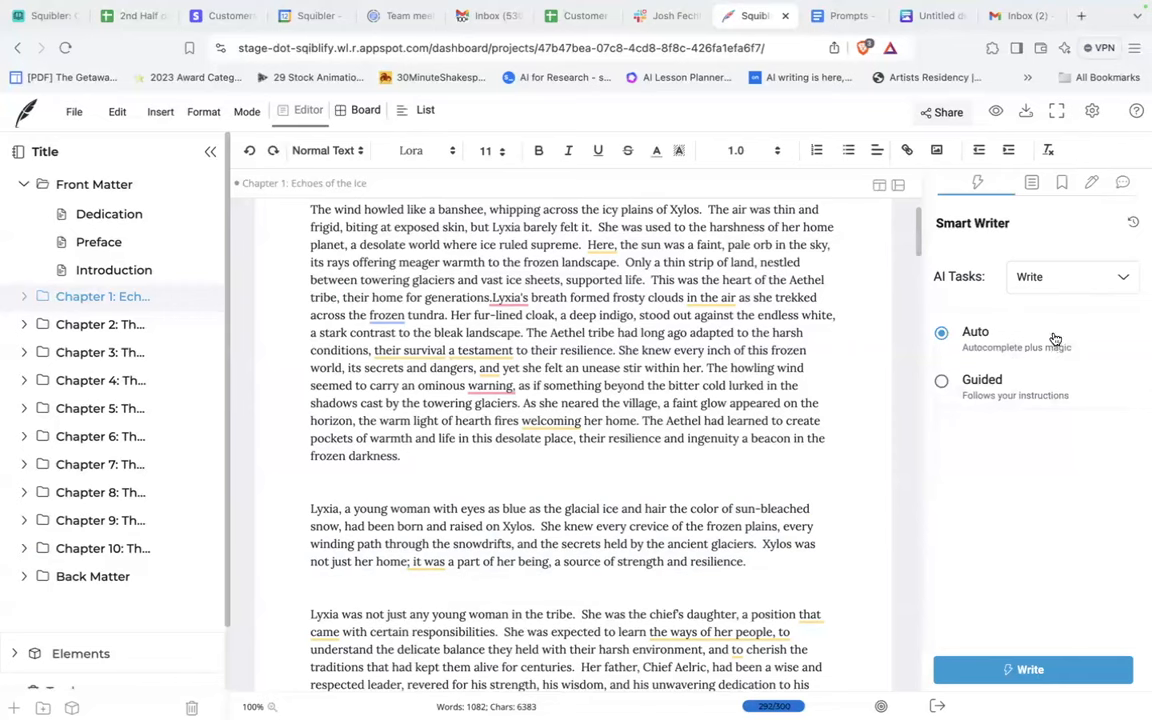
- Switch the AI task to Describe and select the passage from "Here, the sun was a faint, pale orb" to "frozen landscape"
left_click(1114, 283)
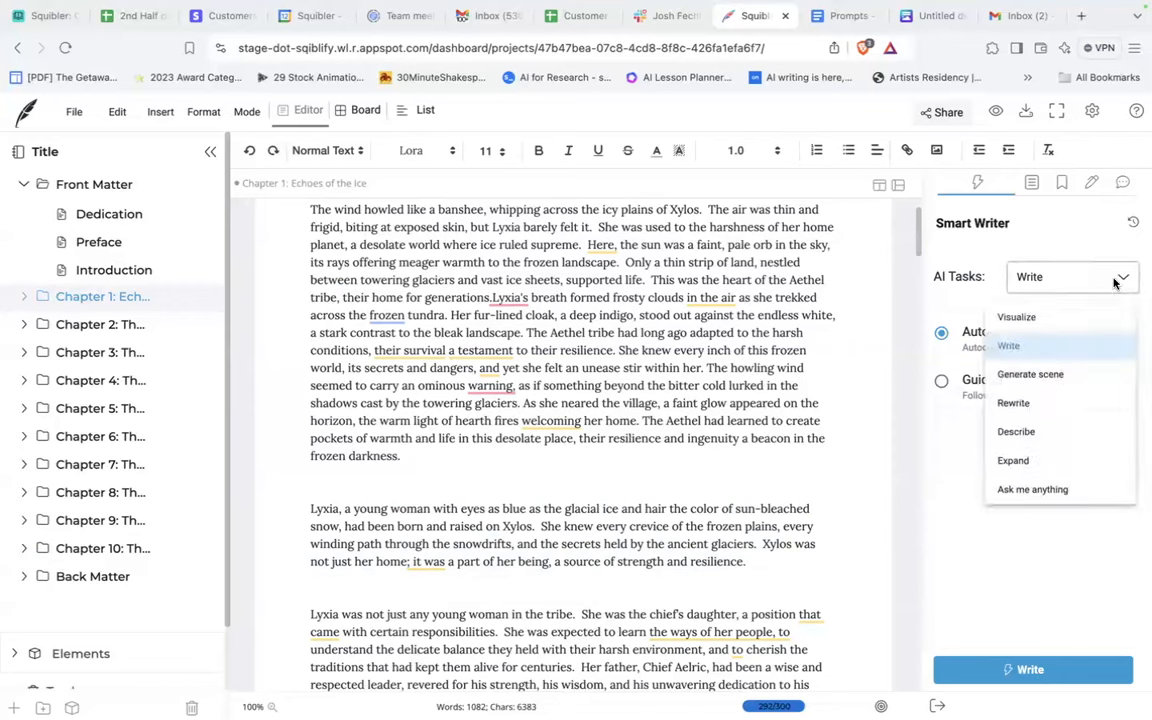
left_click(1026, 432)
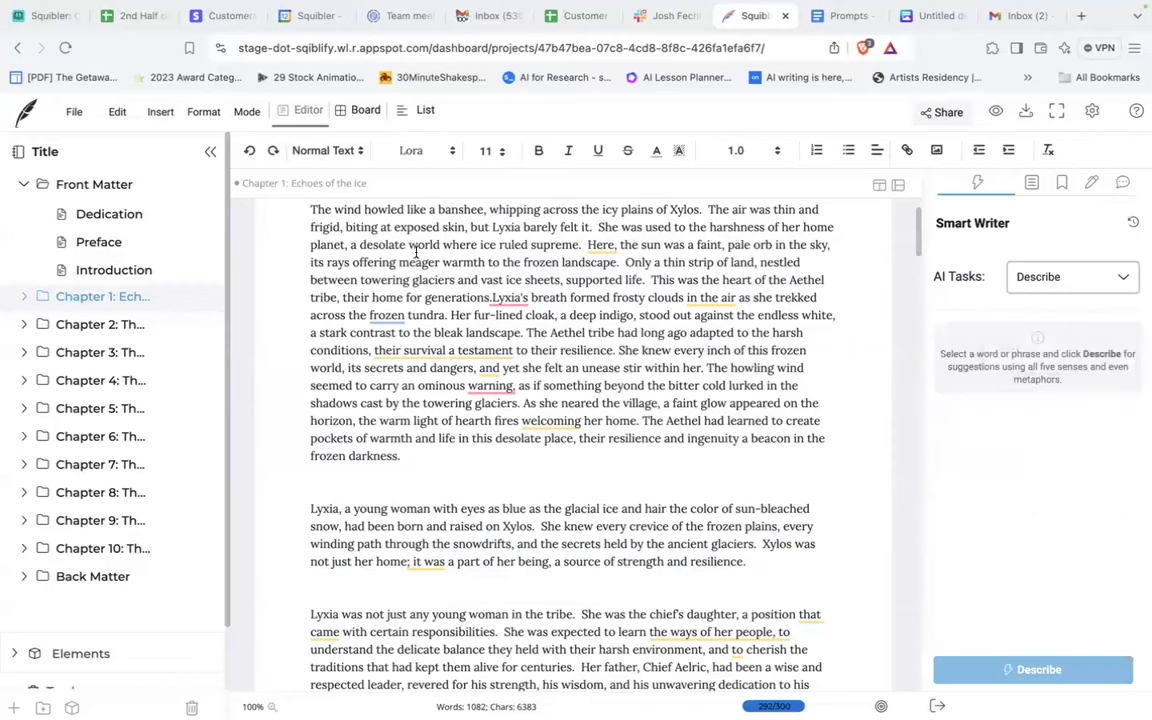
mouse_move(589, 245)
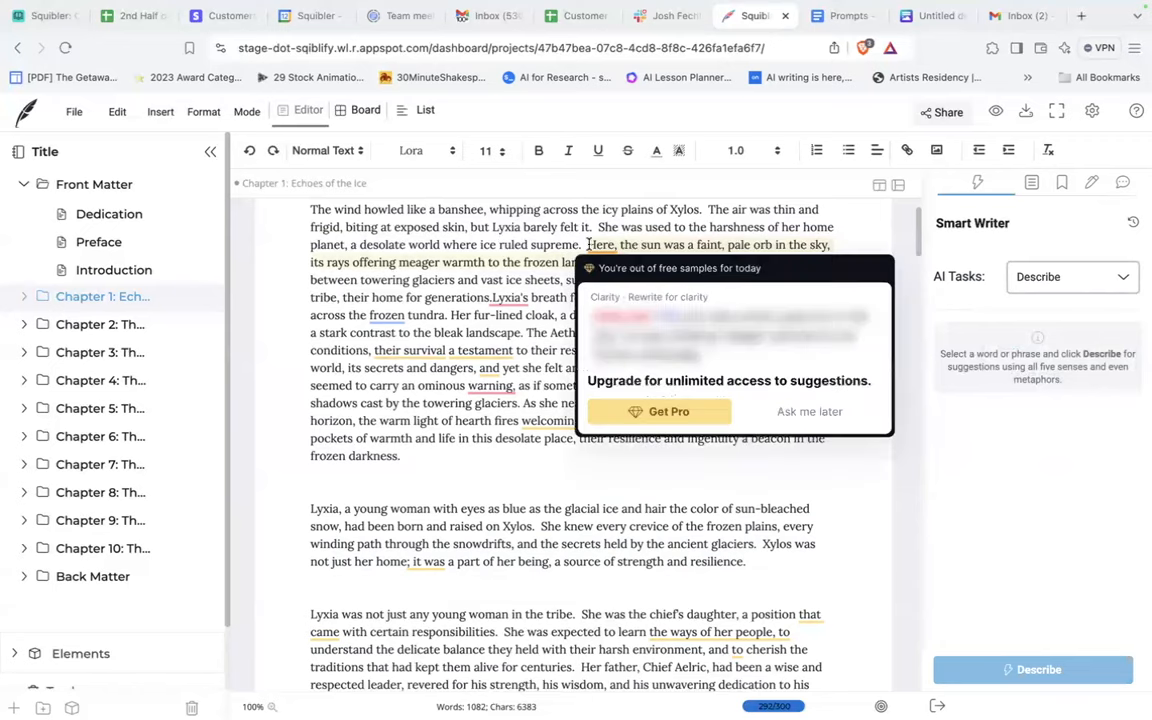
left_click(522, 424)
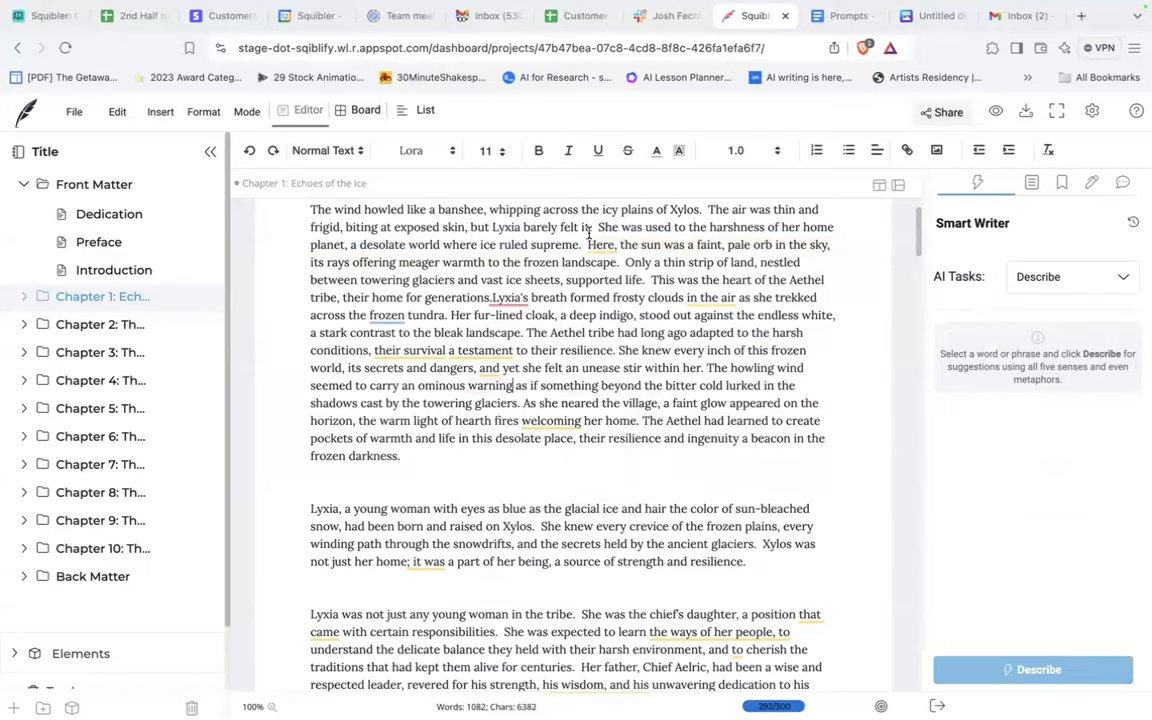
left_click_drag(589, 245, 600, 258)
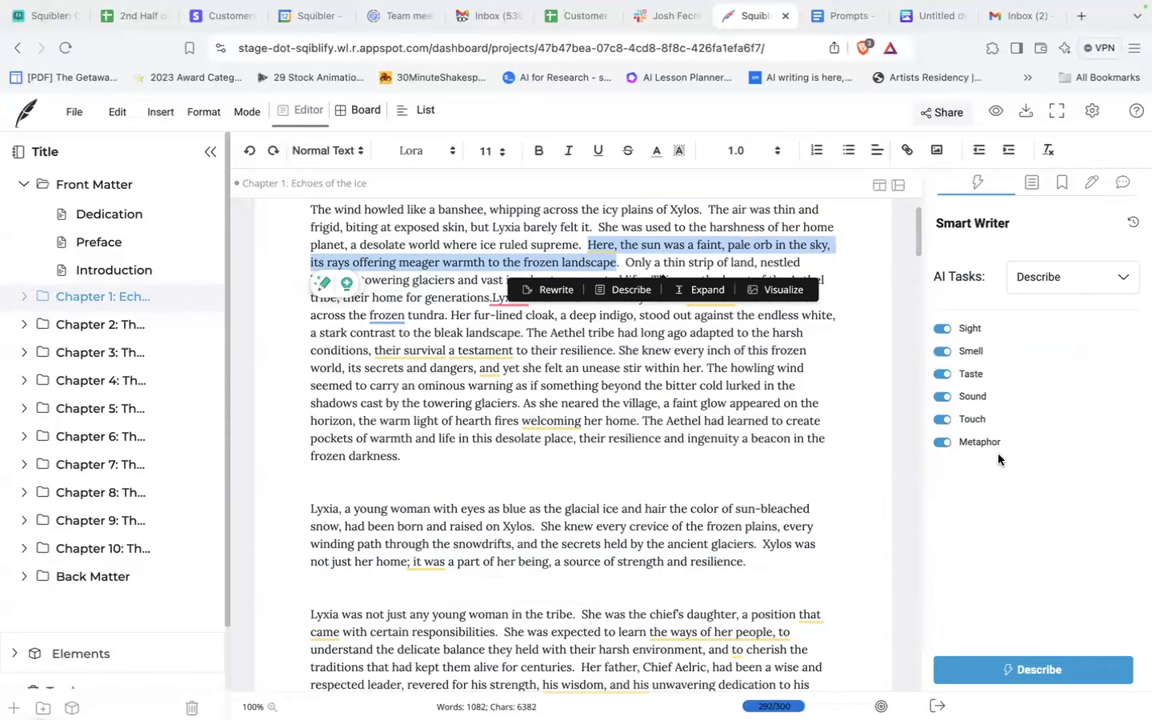
- Turn off Smell, Taste and Touch, generate Sight, Sound and Metaphor descriptions of the selected passage, and review them
left_click(941, 352)
left_click(942, 374)
left_click(942, 419)
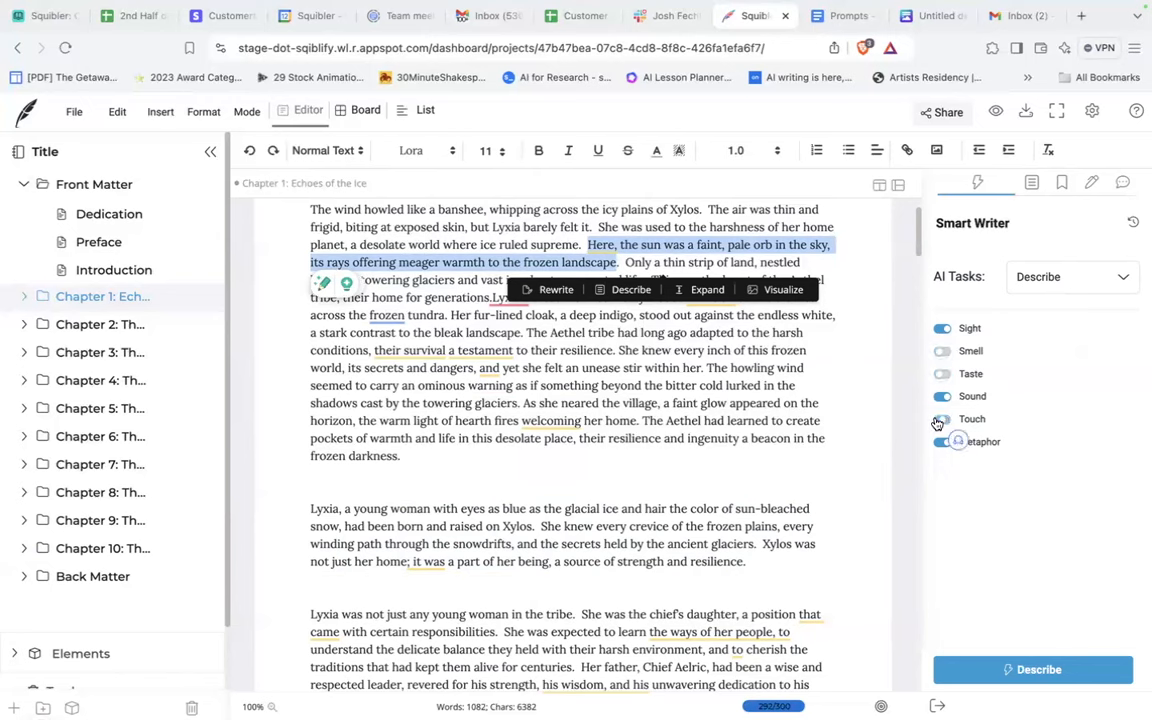
left_click(1040, 680)
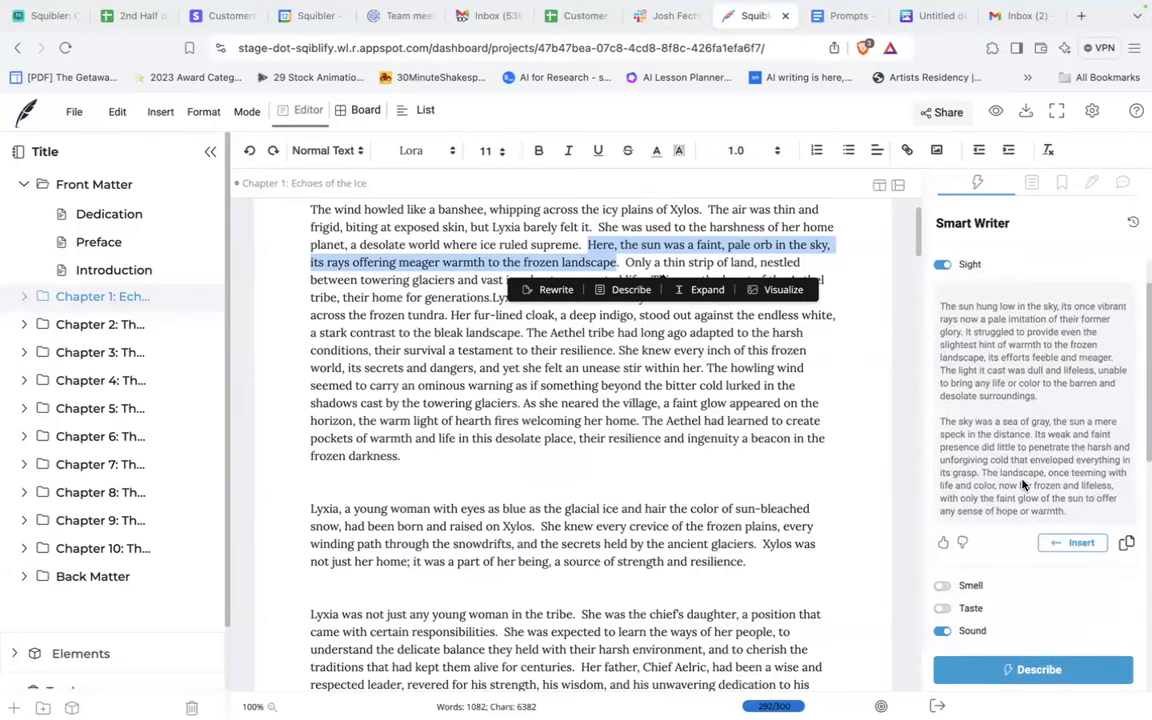
scroll(1022, 485, "down", 8)
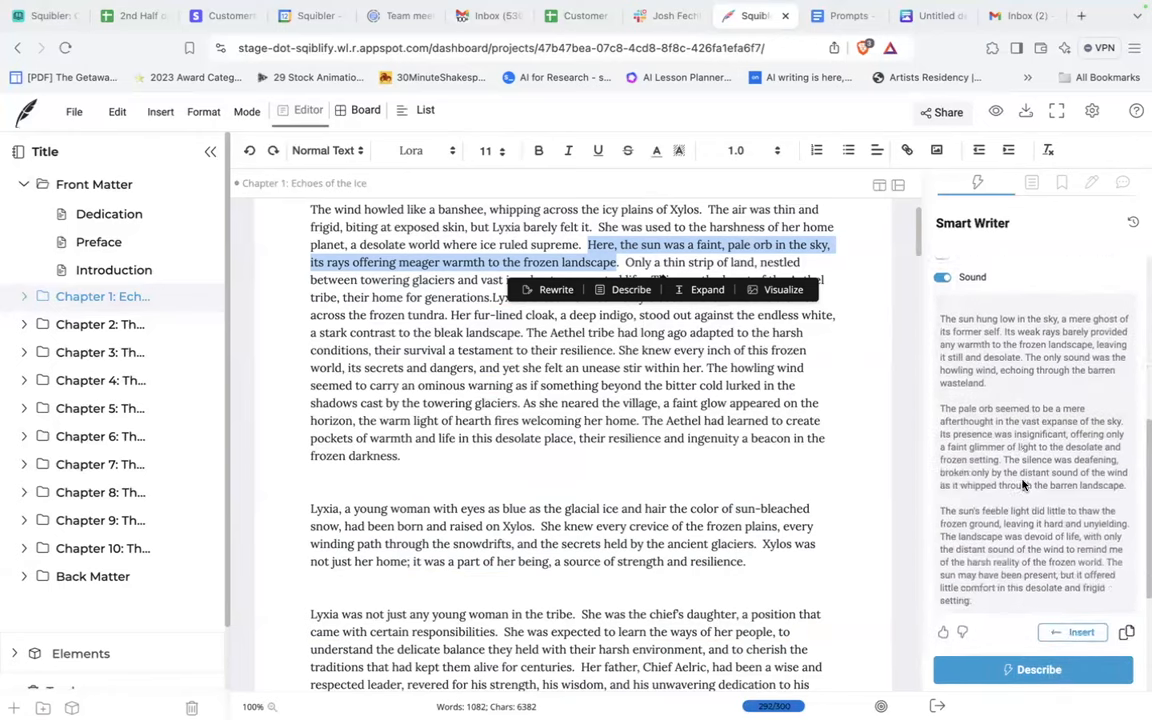
scroll(1022, 485, "down", 3)
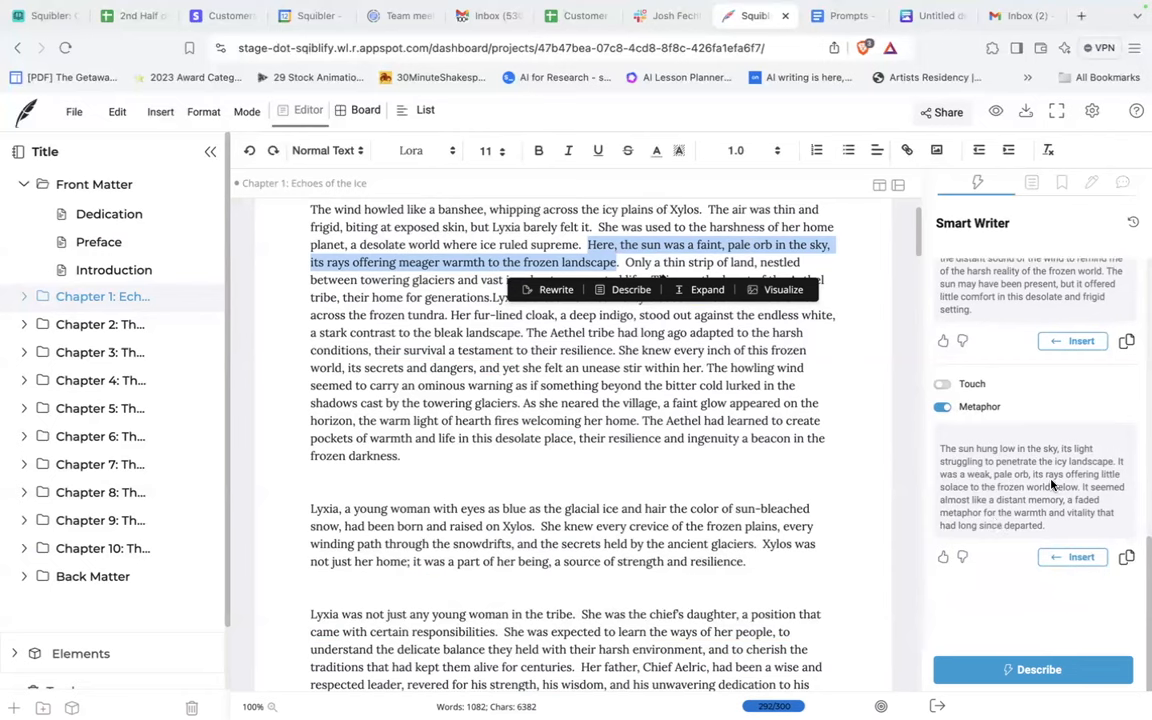
scroll(1050, 484, "up", 10)
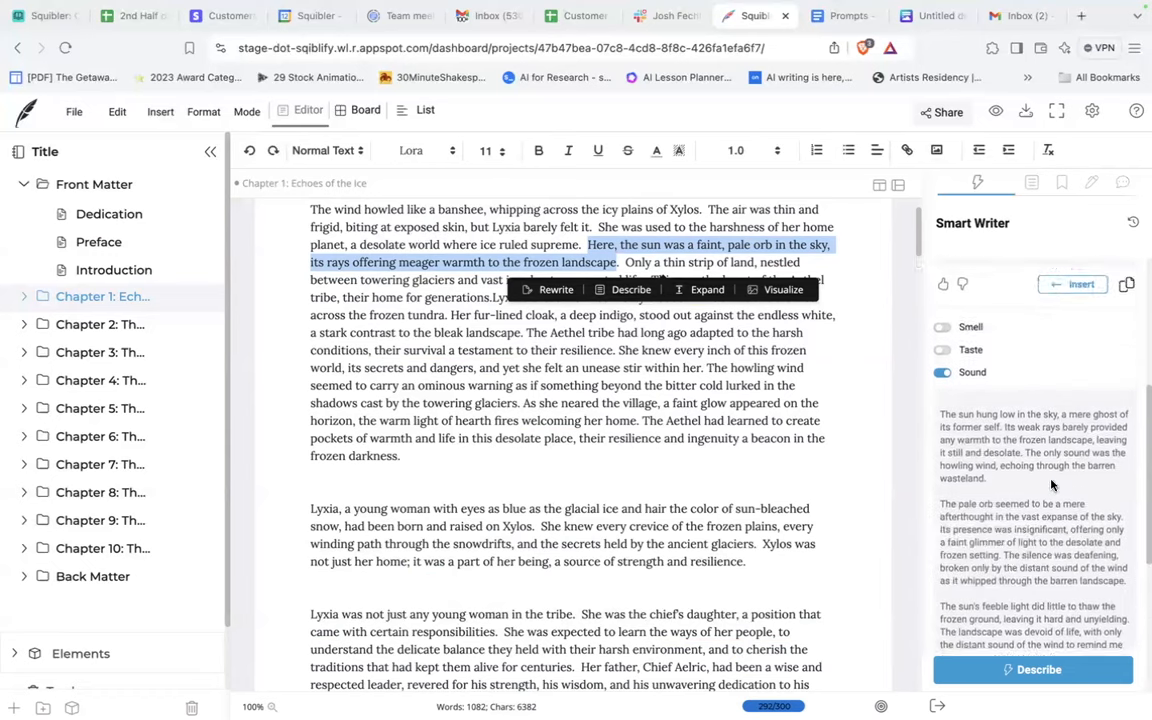
scroll(1050, 484, "up", 2)
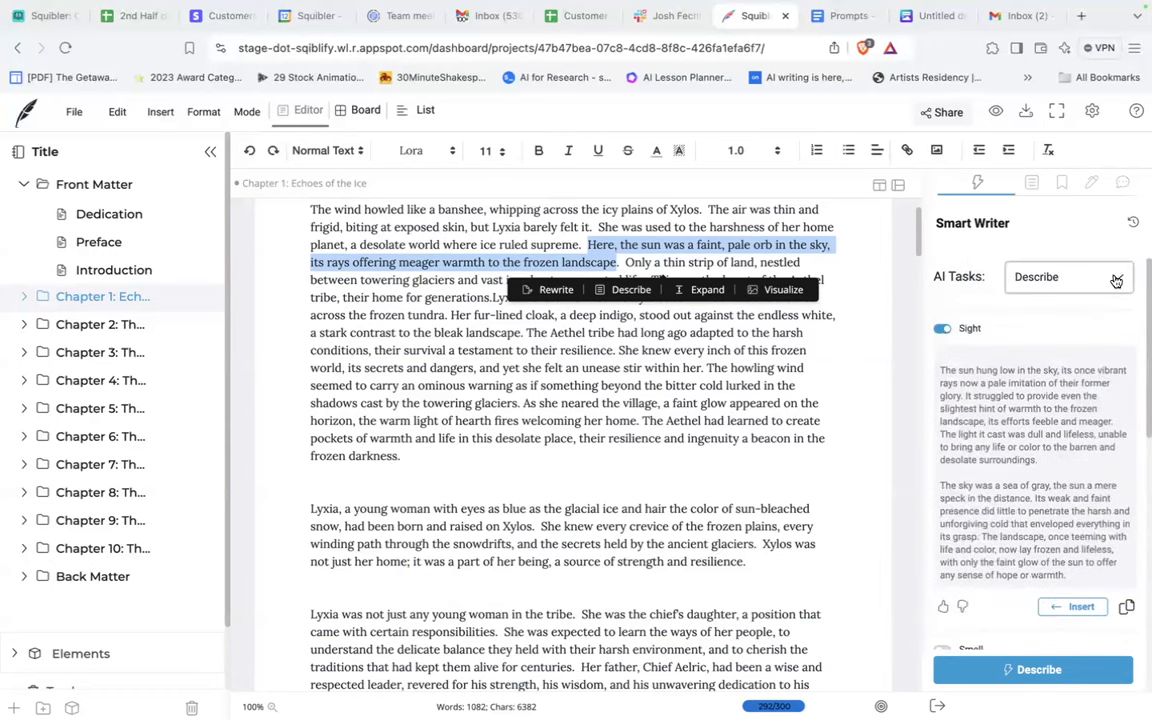
- Generate expanded versions of the paragraph beginning "Lyxia, a young woman" with the Expand task
left_click(1115, 280)
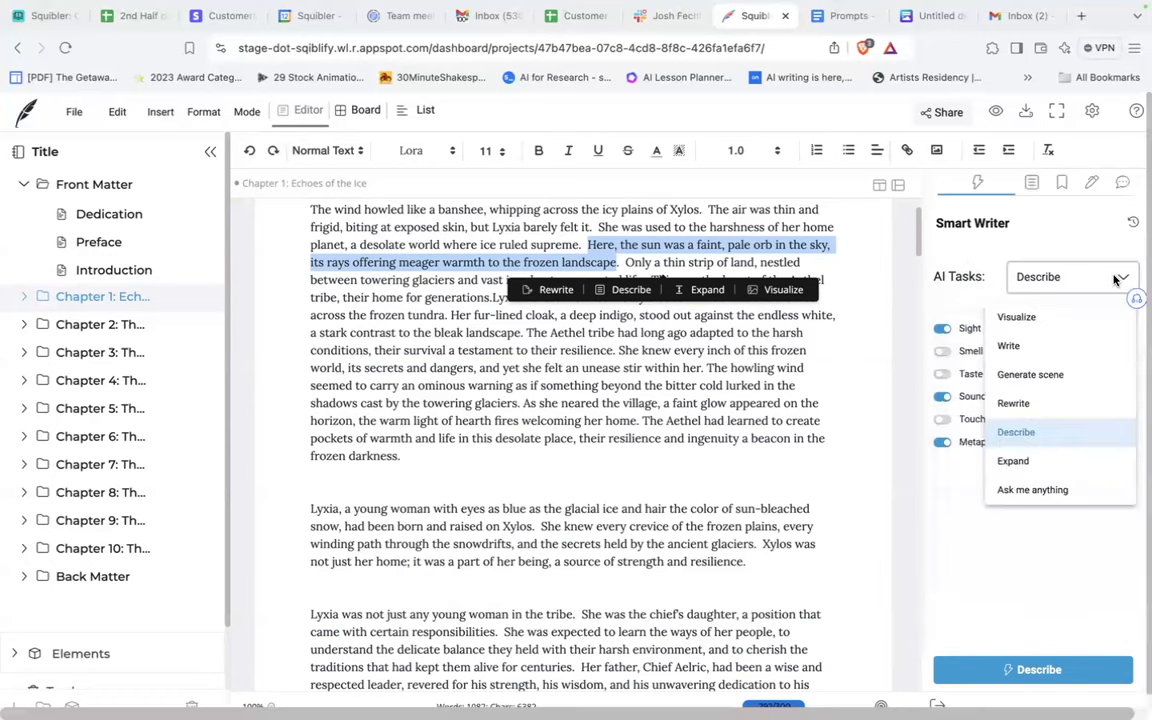
left_click(1012, 461)
left_click(300, 510)
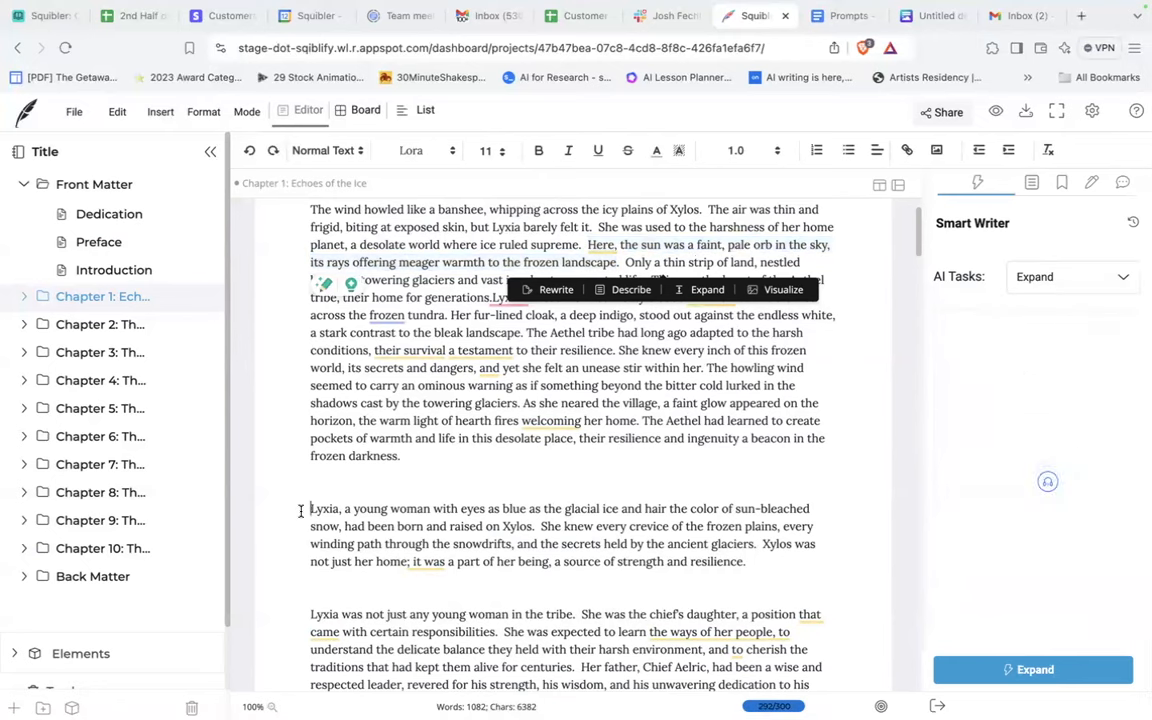
left_click_drag(300, 510, 746, 562)
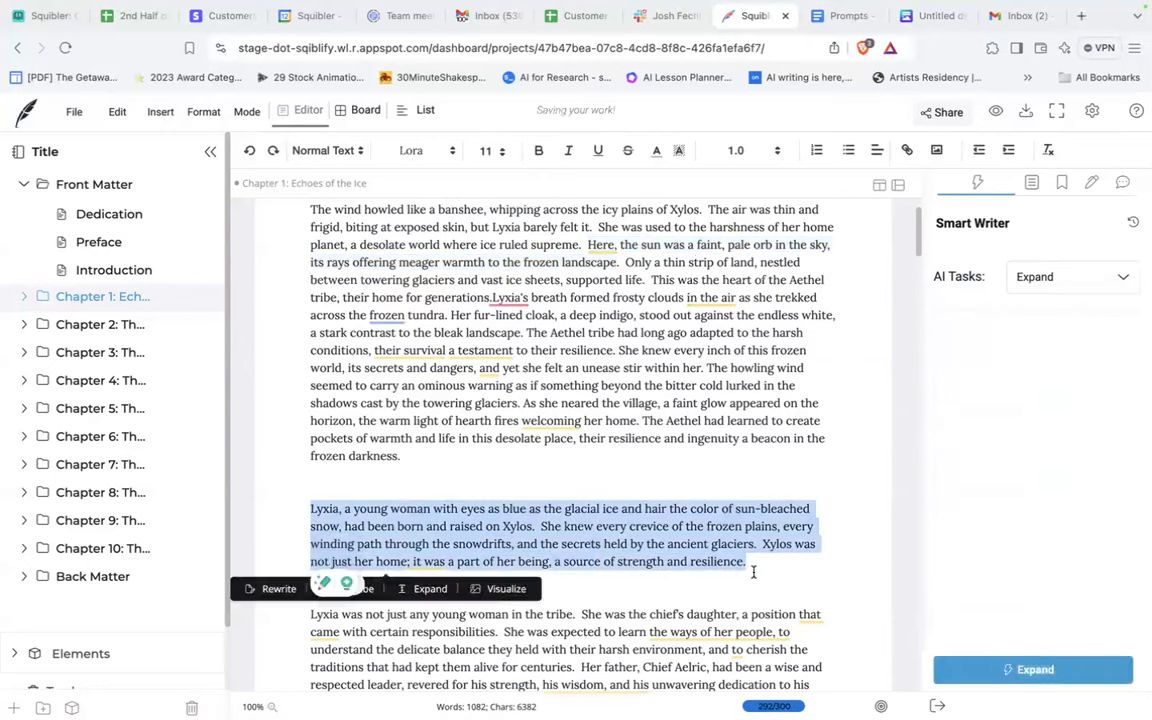
left_click(1056, 665)
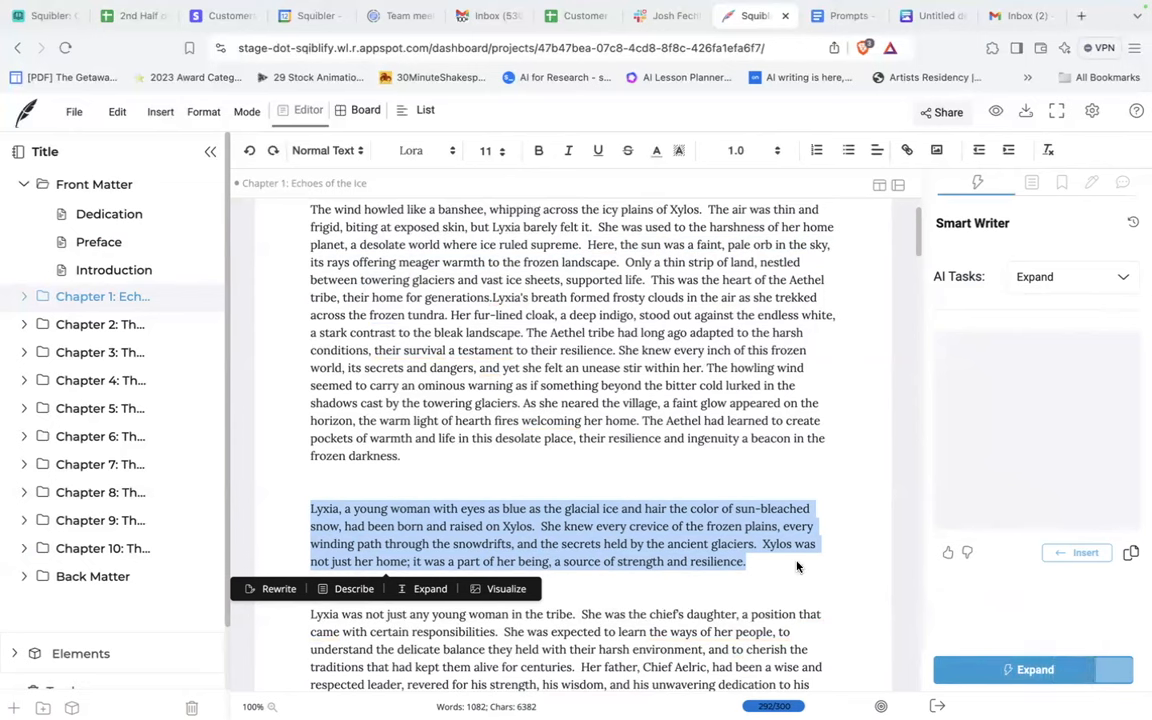
- Read through the expanded versions of the Lyxia paragraph without inserting any, and clear the selection
scroll(1018, 540, "down", 2)
scroll(1018, 540, "down", 3)
scroll(1018, 540, "down", 8)
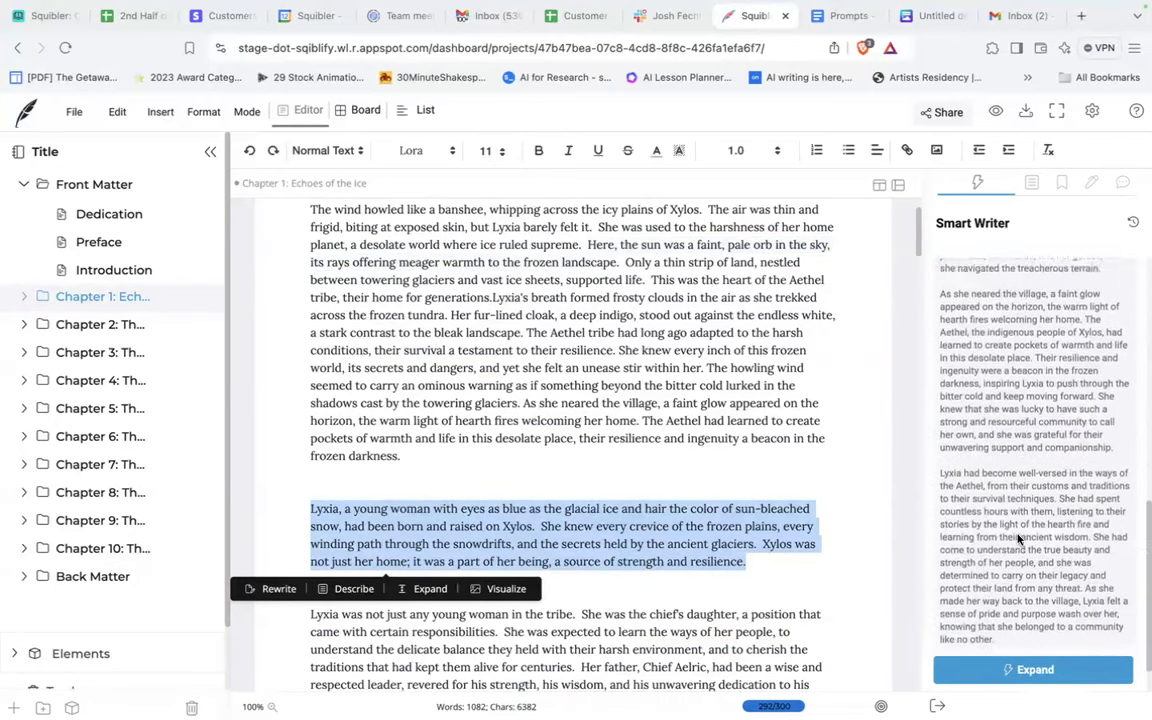
scroll(1018, 540, "up", 5)
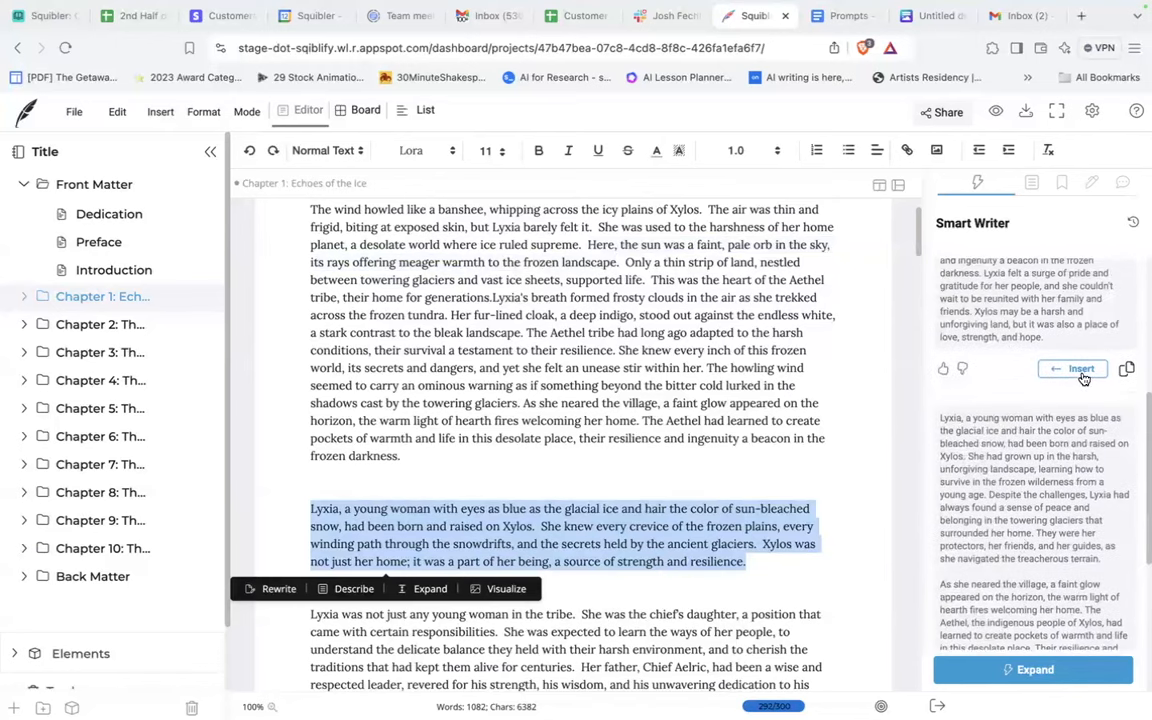
scroll(1070, 447, "down", 3)
scroll(1043, 480, "up", 5)
scroll(1043, 480, "up", 3)
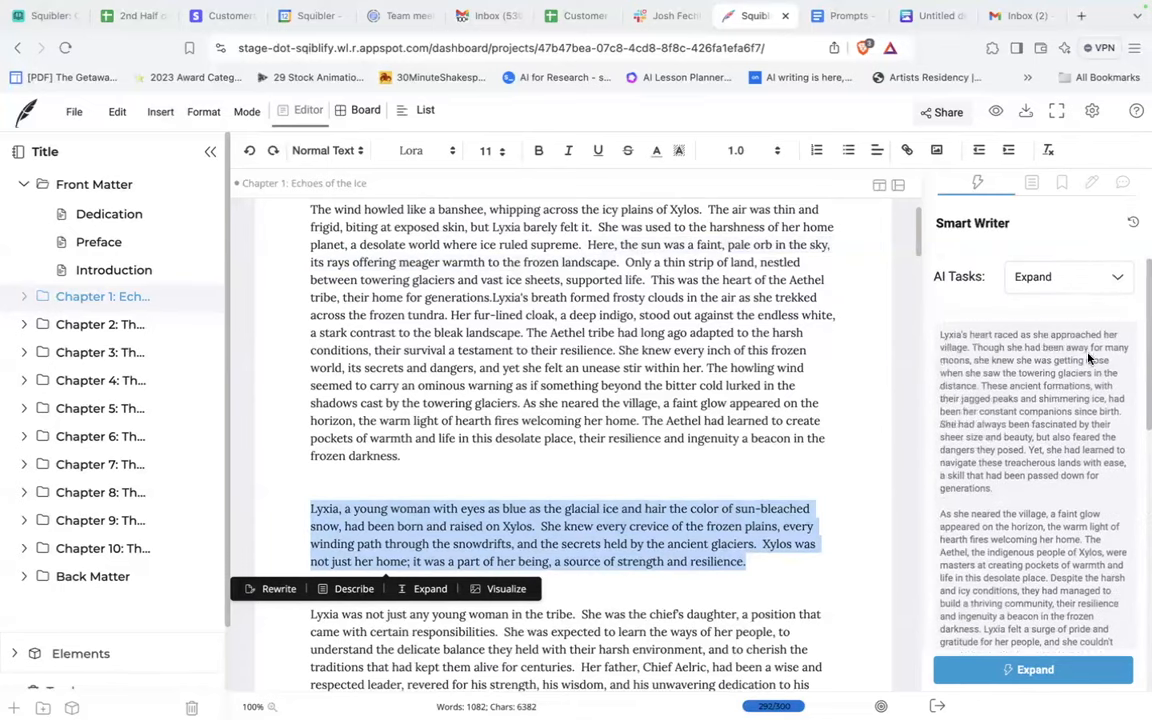
left_click(841, 409)
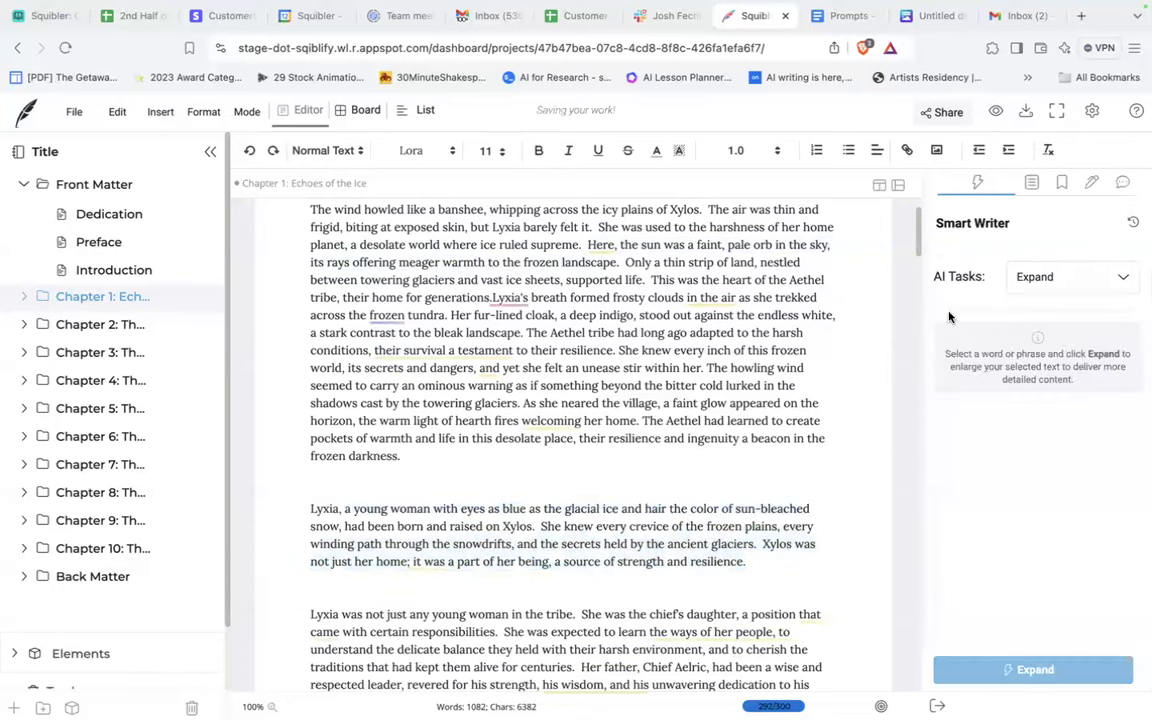
- Switch the AI task to Ask me anything and look through the kinds of help it offers, leaving Exploring opinions selected
left_click(1119, 282)
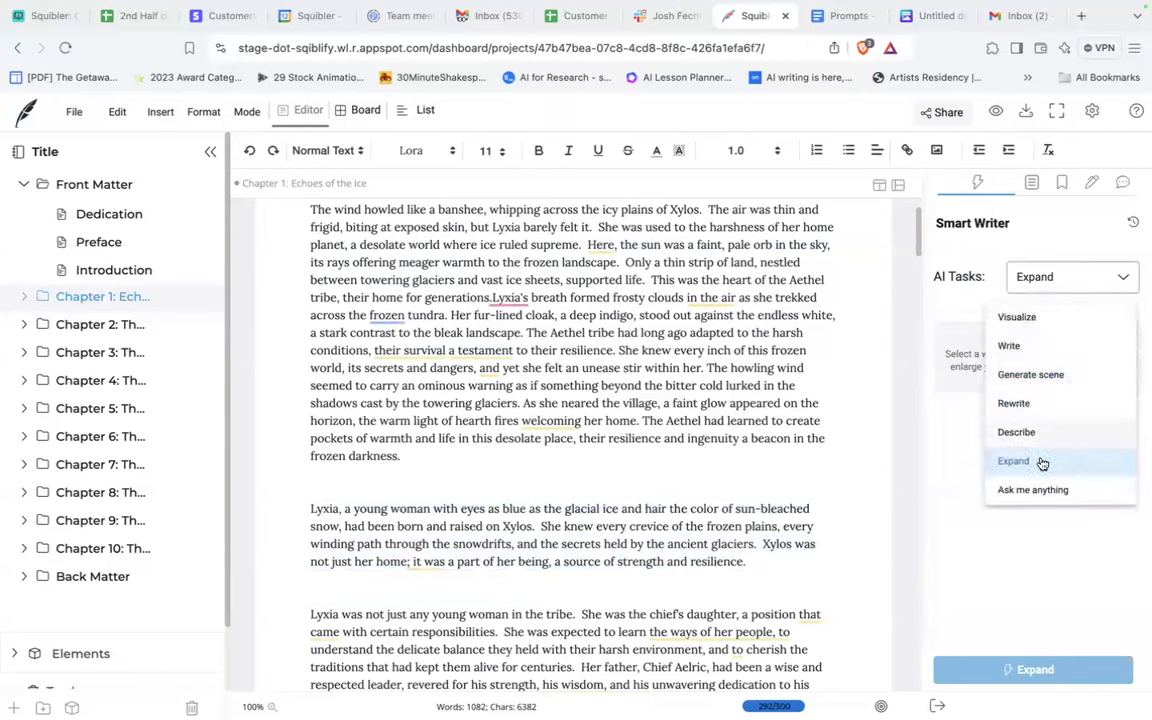
left_click(1036, 491)
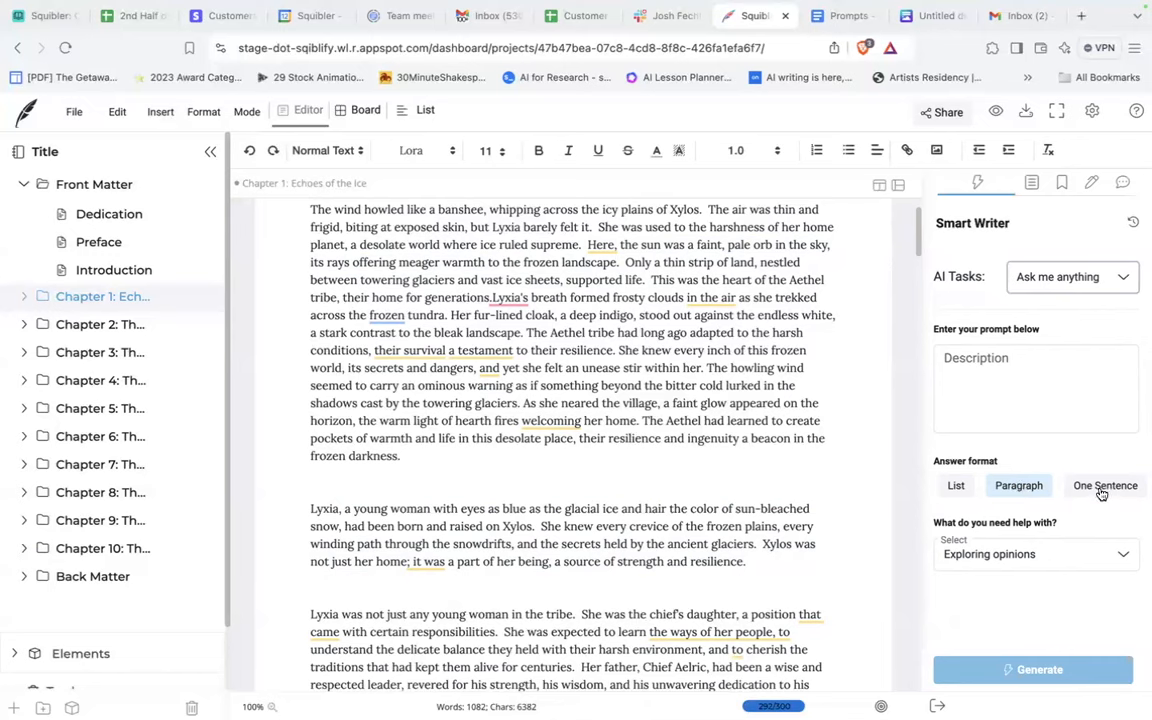
left_click(1121, 555)
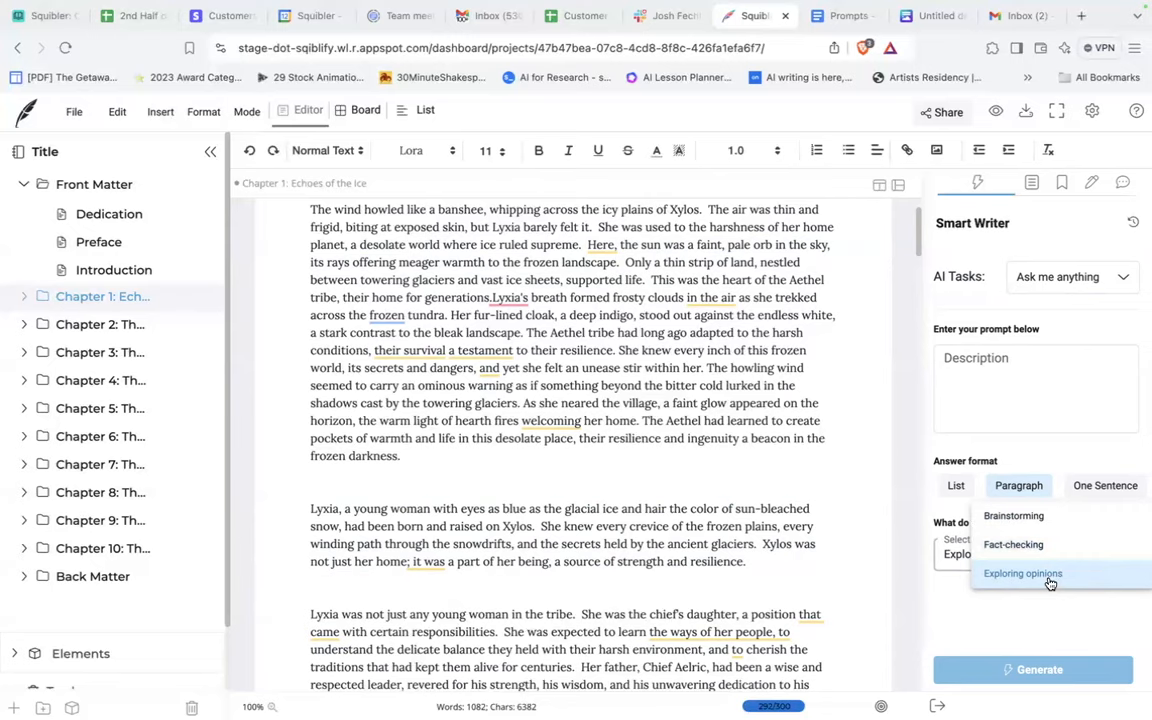
left_click(960, 616)
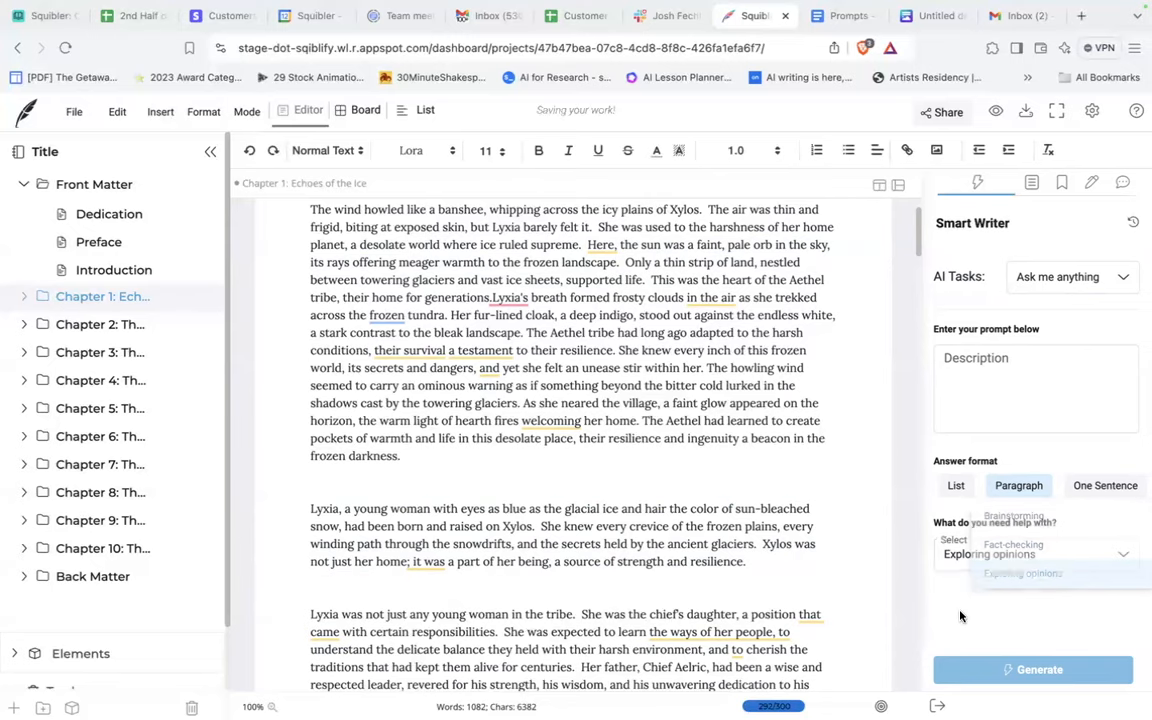
scroll(789, 571, "down", 2)
scroll(789, 575, "down", 2)
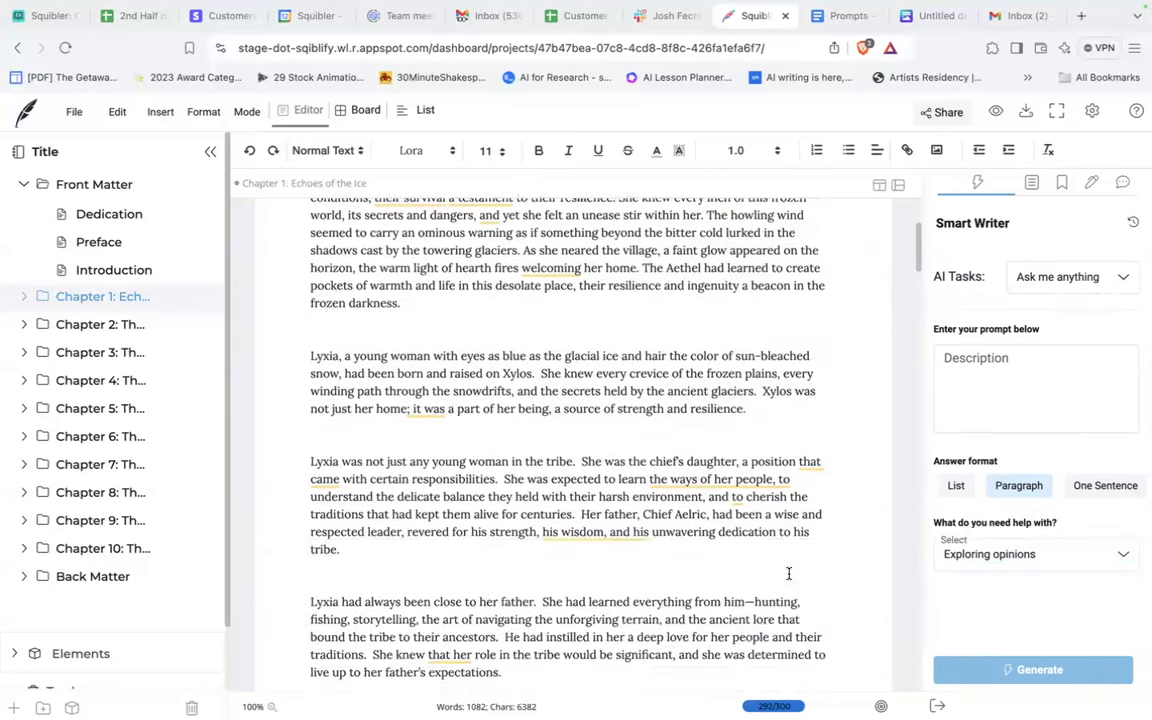
scroll(789, 575, "down", 2)
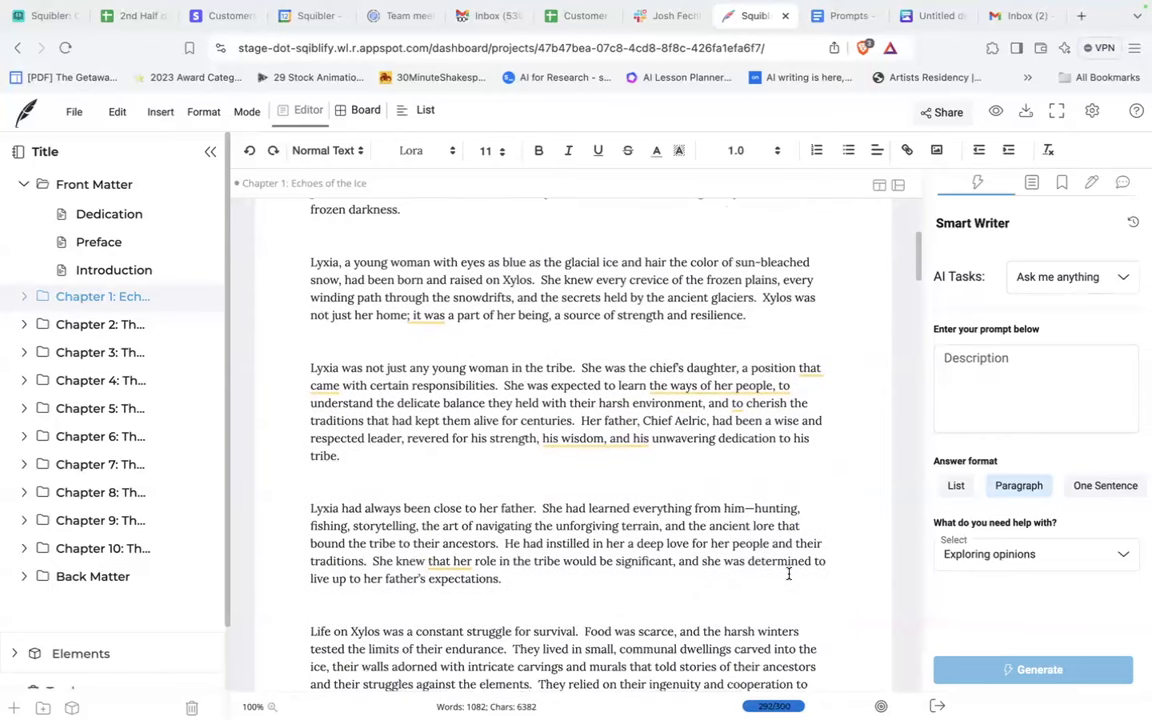
scroll(789, 574, "up", 6)
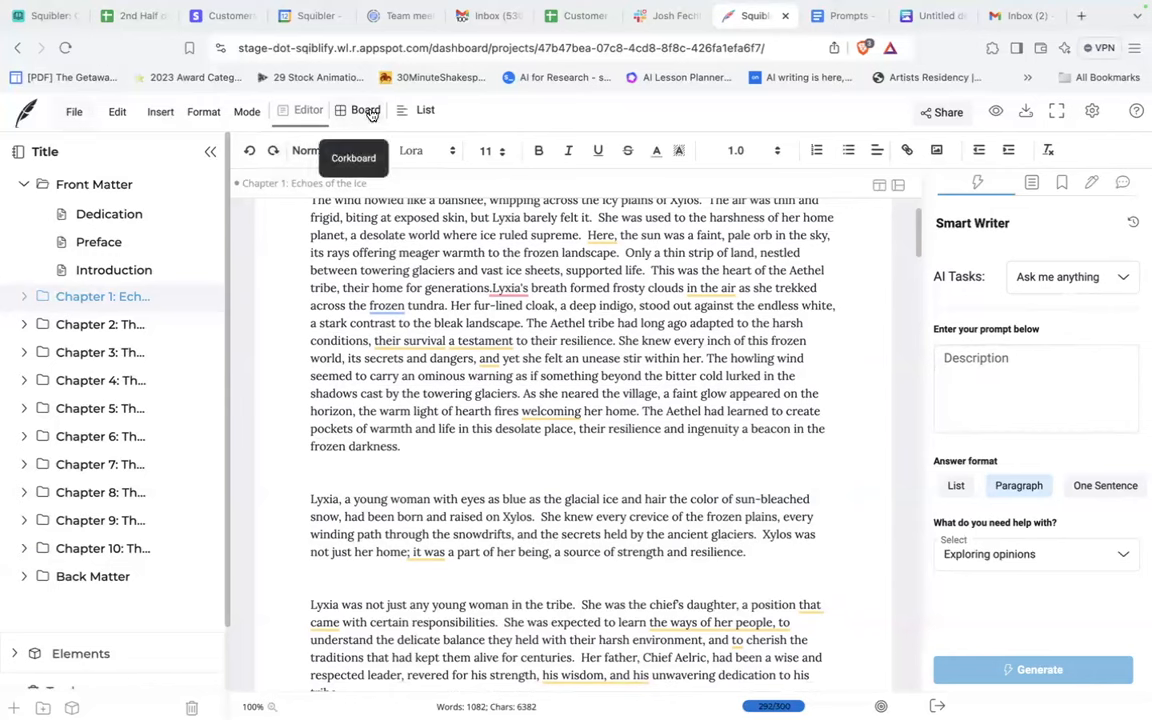
- Review the project's export formats and the hard-copy printing offer, and close it without ordering
left_click(74, 114)
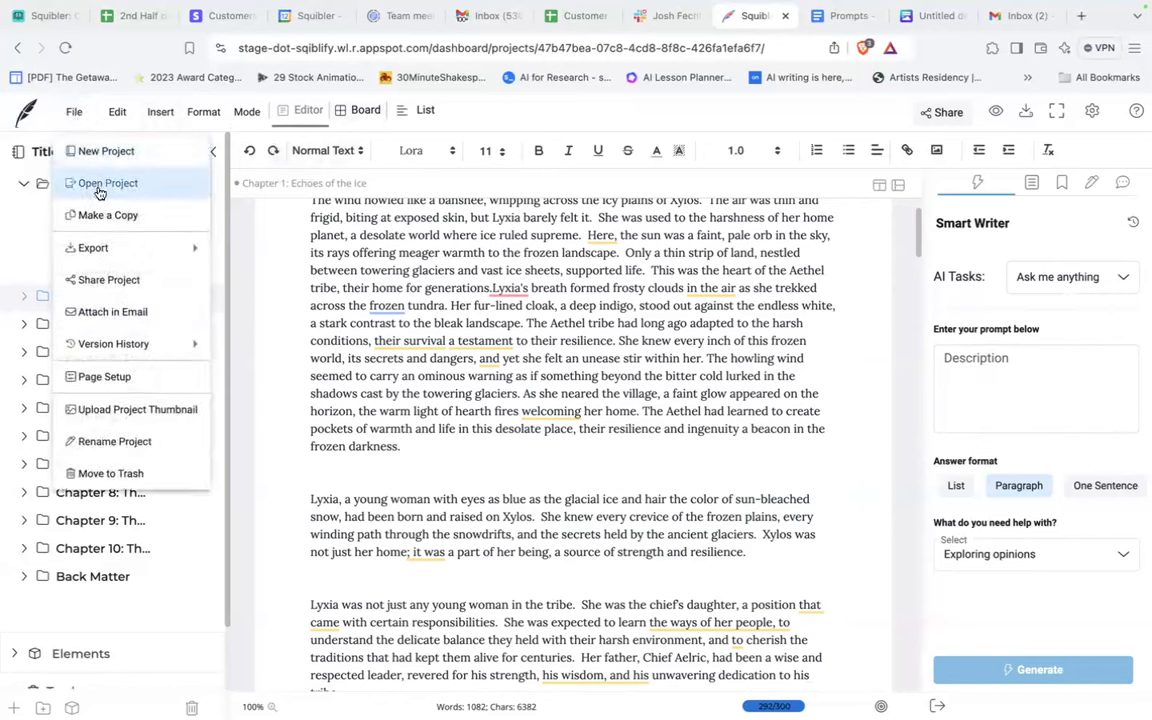
mouse_move(97, 250)
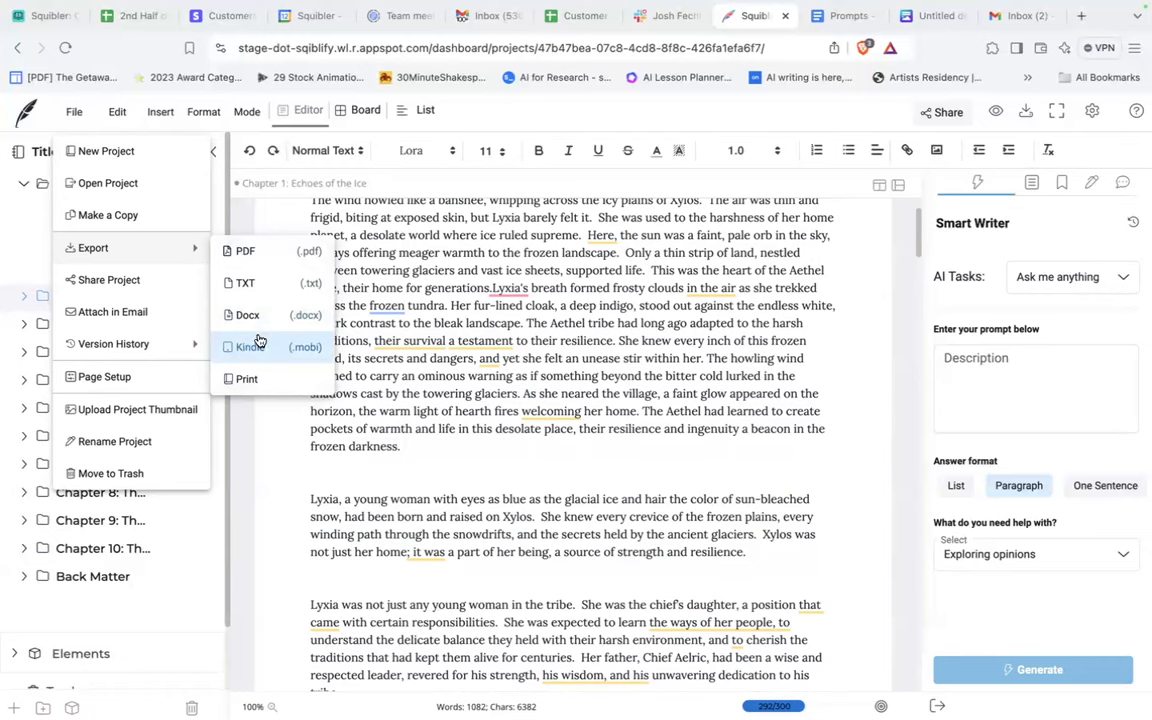
left_click(248, 379)
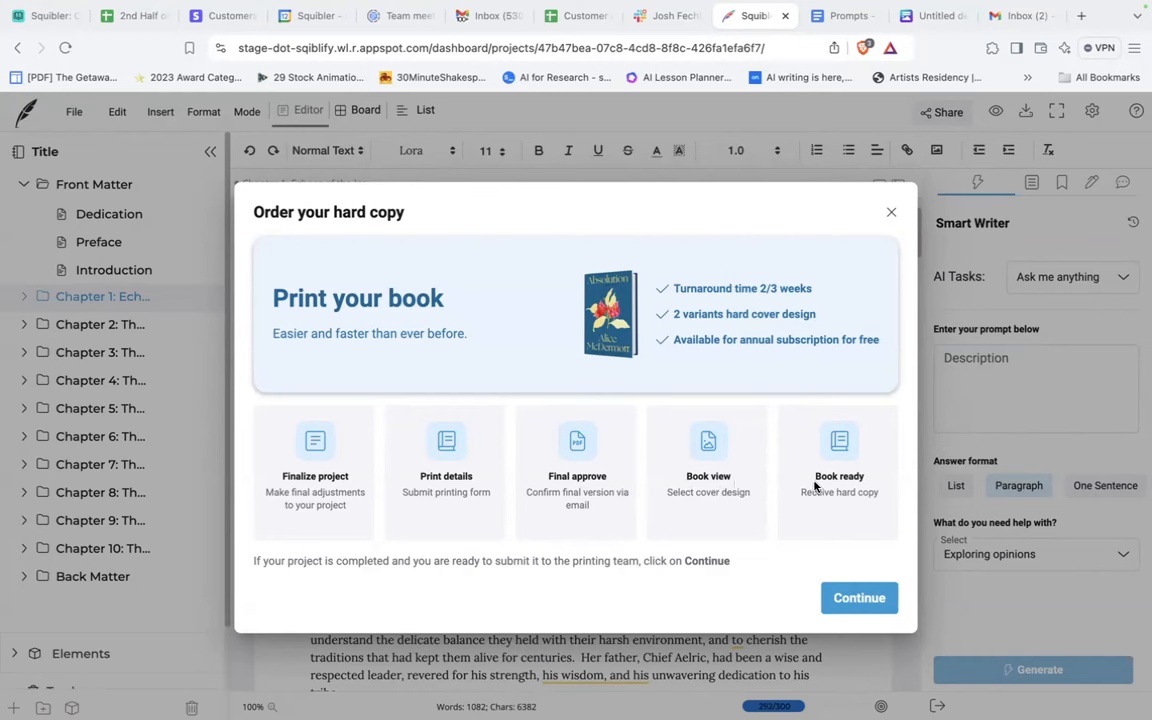
left_click(892, 216)
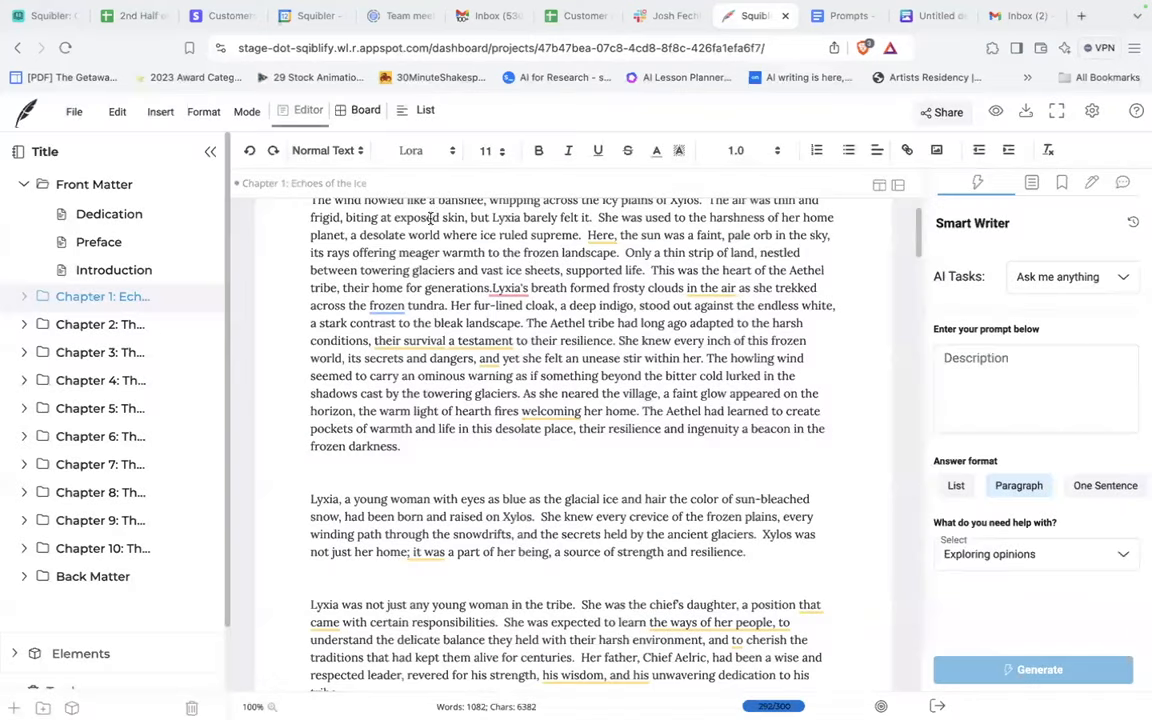
- Show the whole project in List view and check the assignee choices for Front Matter and Chapter 2 without assigning anyone
left_click(403, 111)
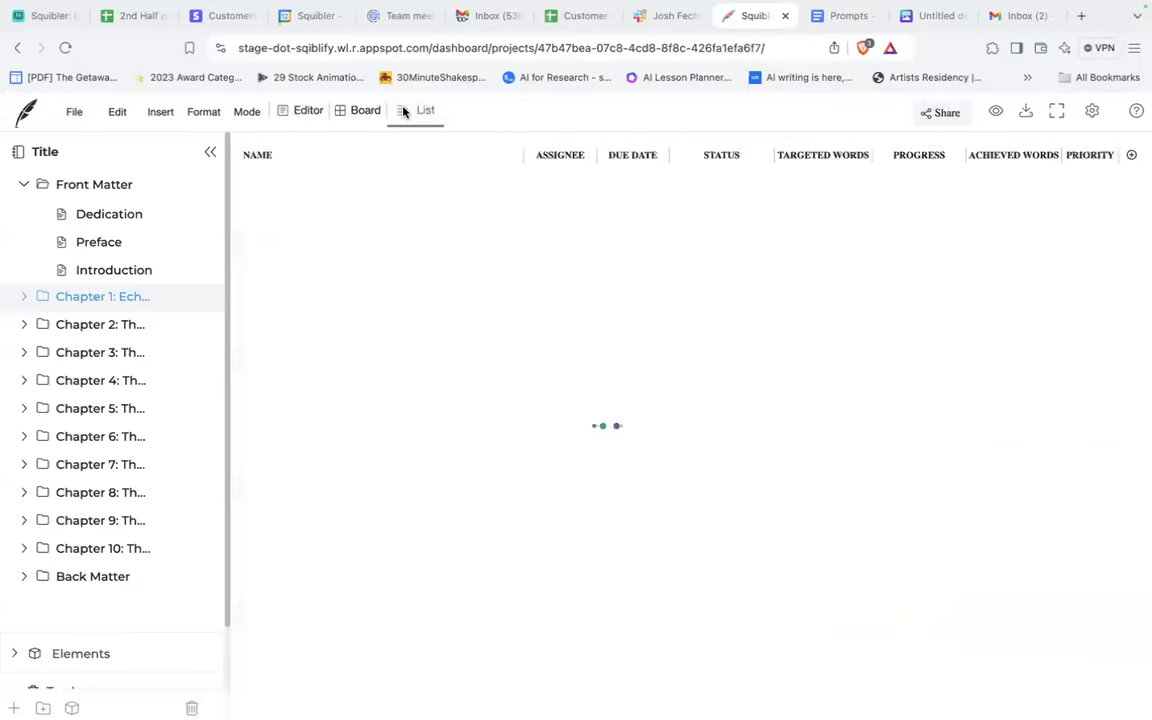
left_click(106, 189)
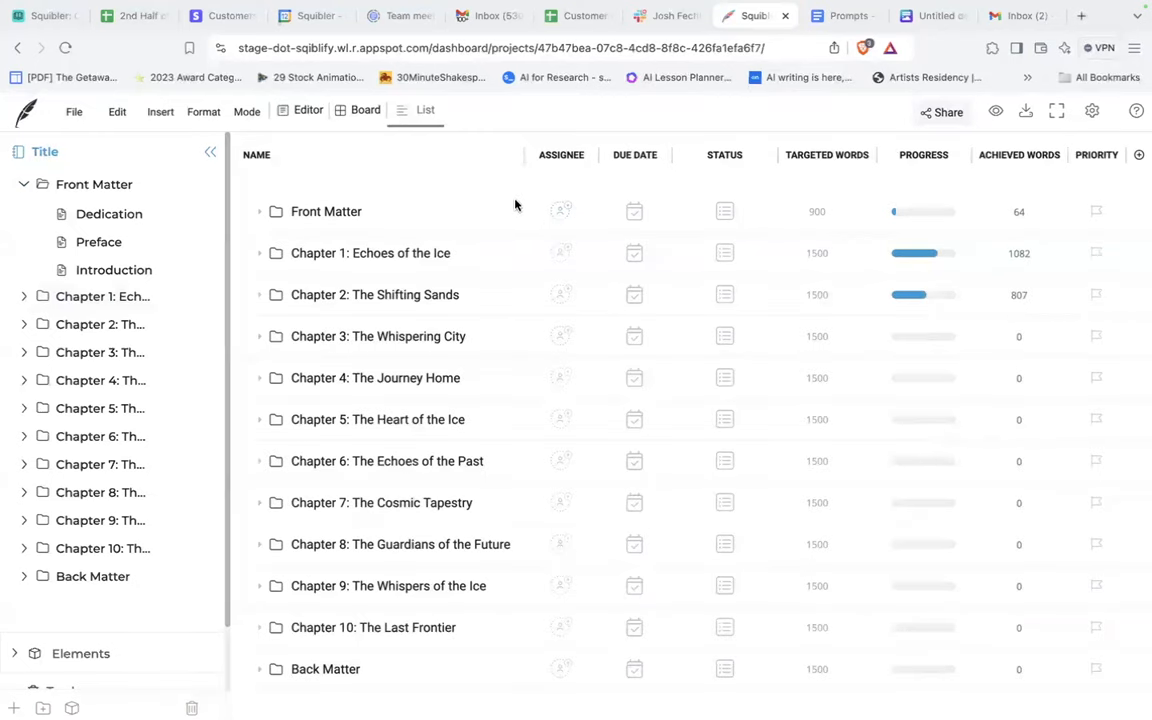
left_click(563, 214)
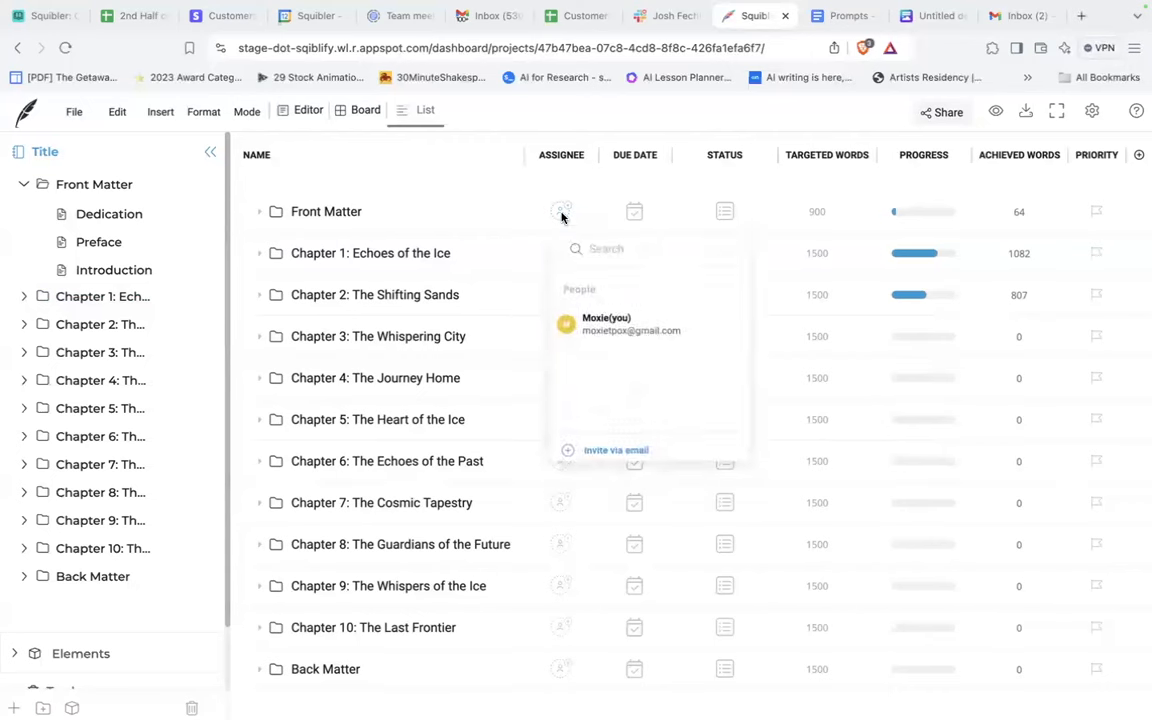
left_click(508, 290)
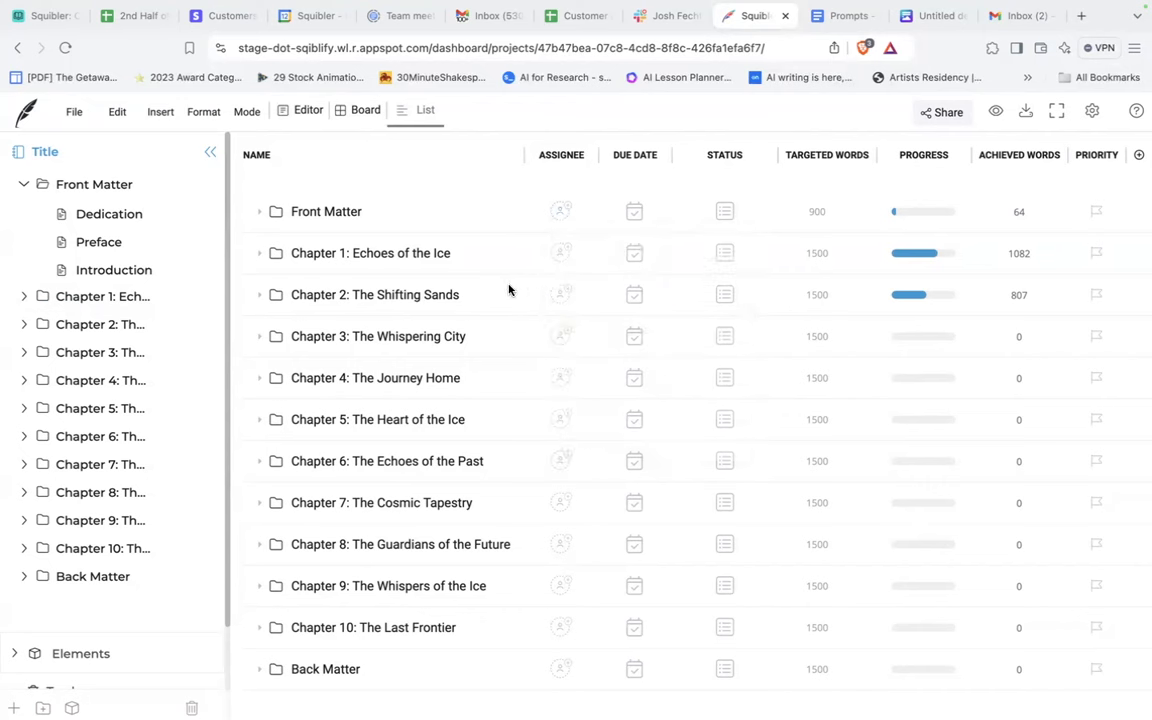
left_click(562, 297)
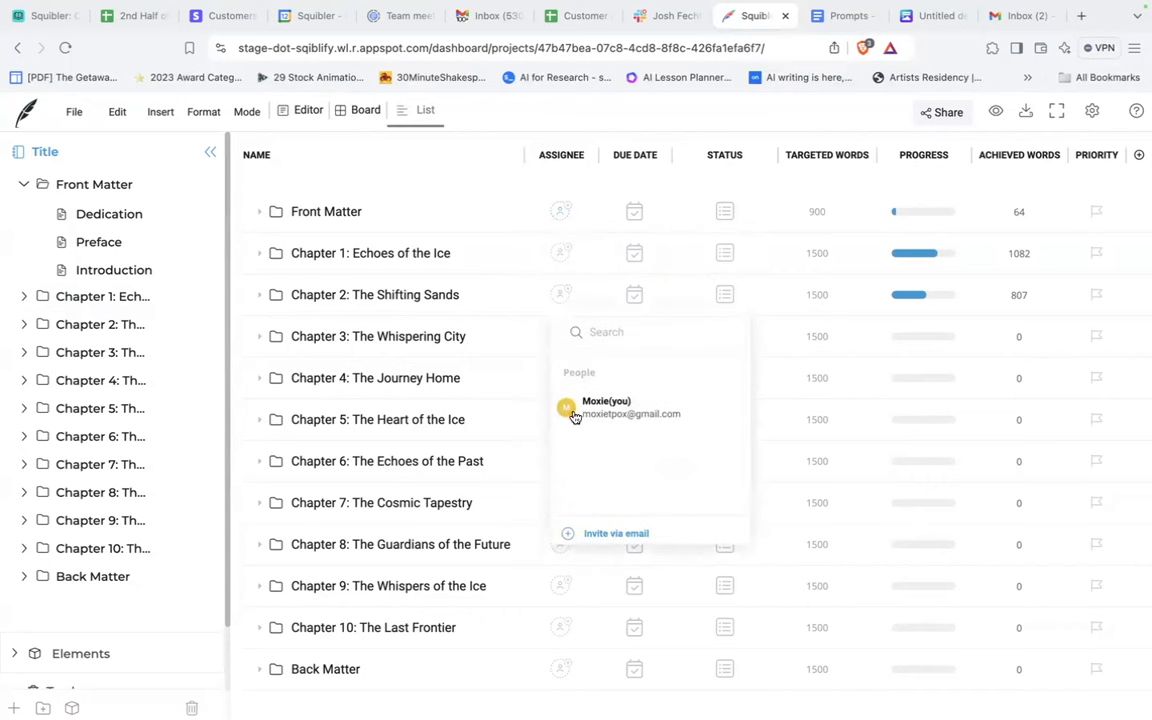
left_click(527, 333)
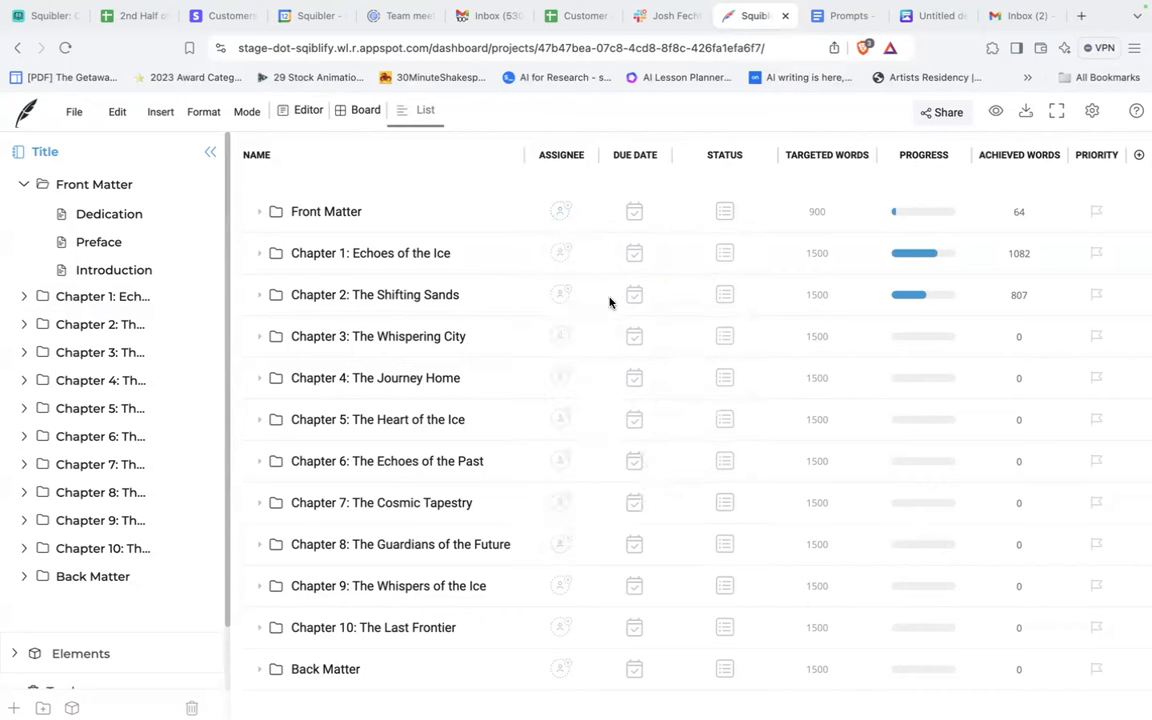
- Look at the due date calendar and the status options for Chapter 1 without setting either
left_click(632, 258)
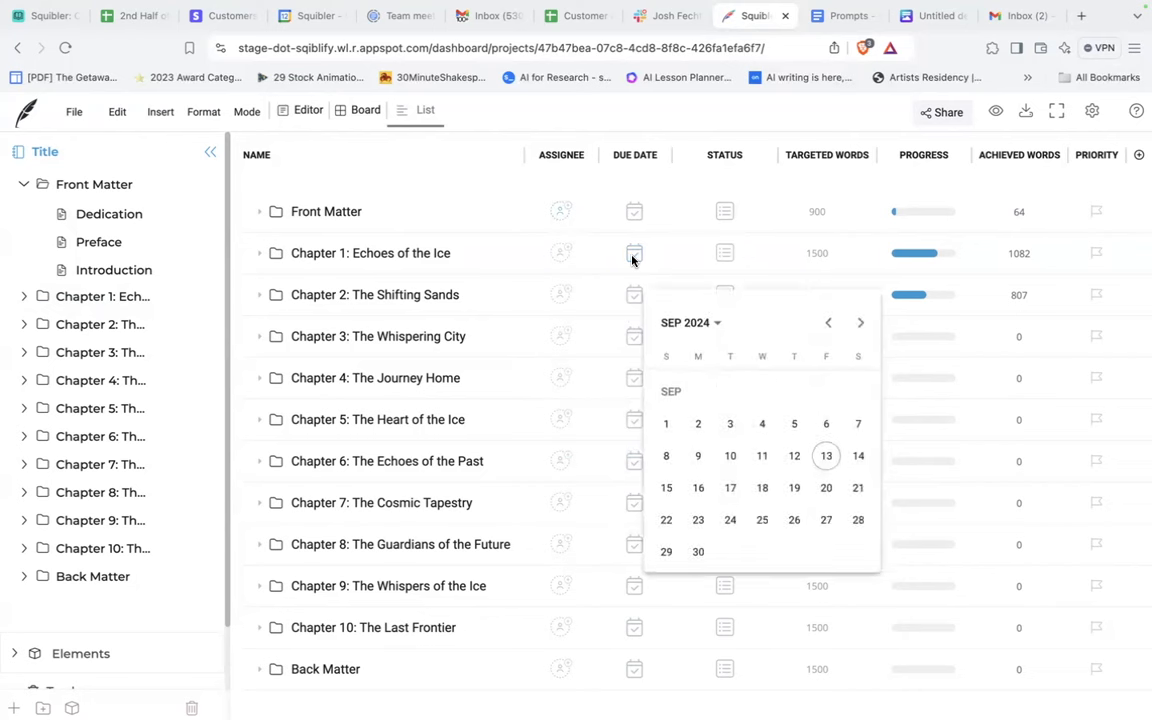
left_click(510, 307)
left_click(723, 256)
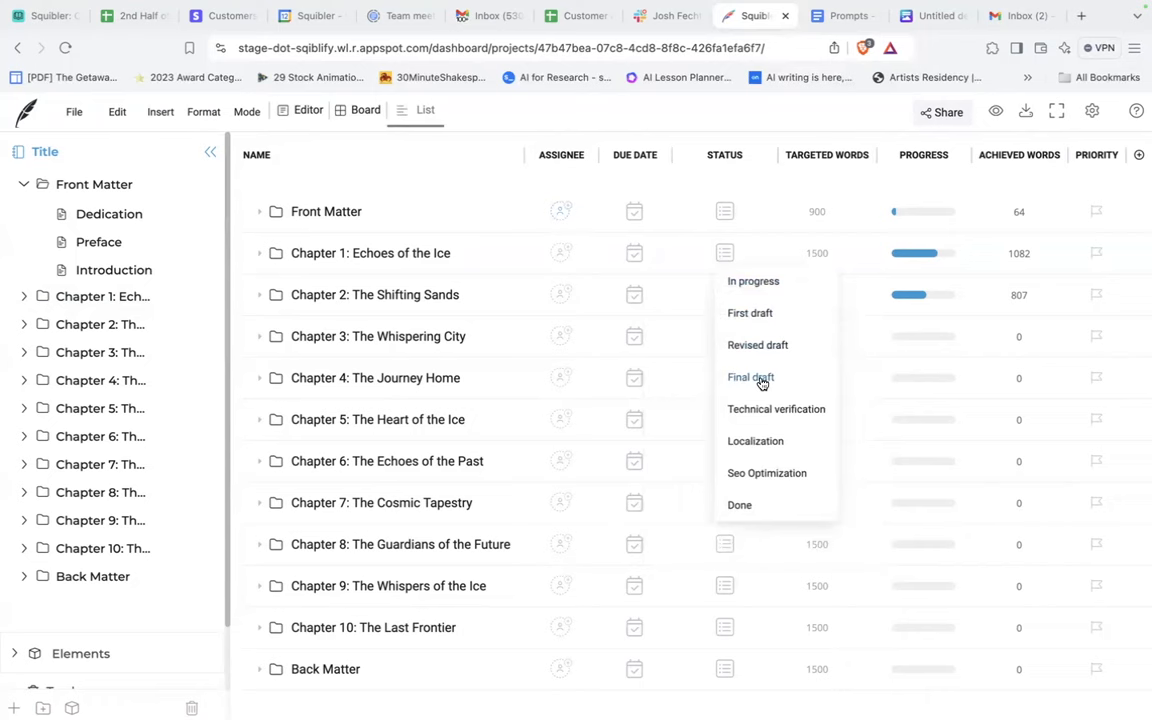
left_click(760, 237)
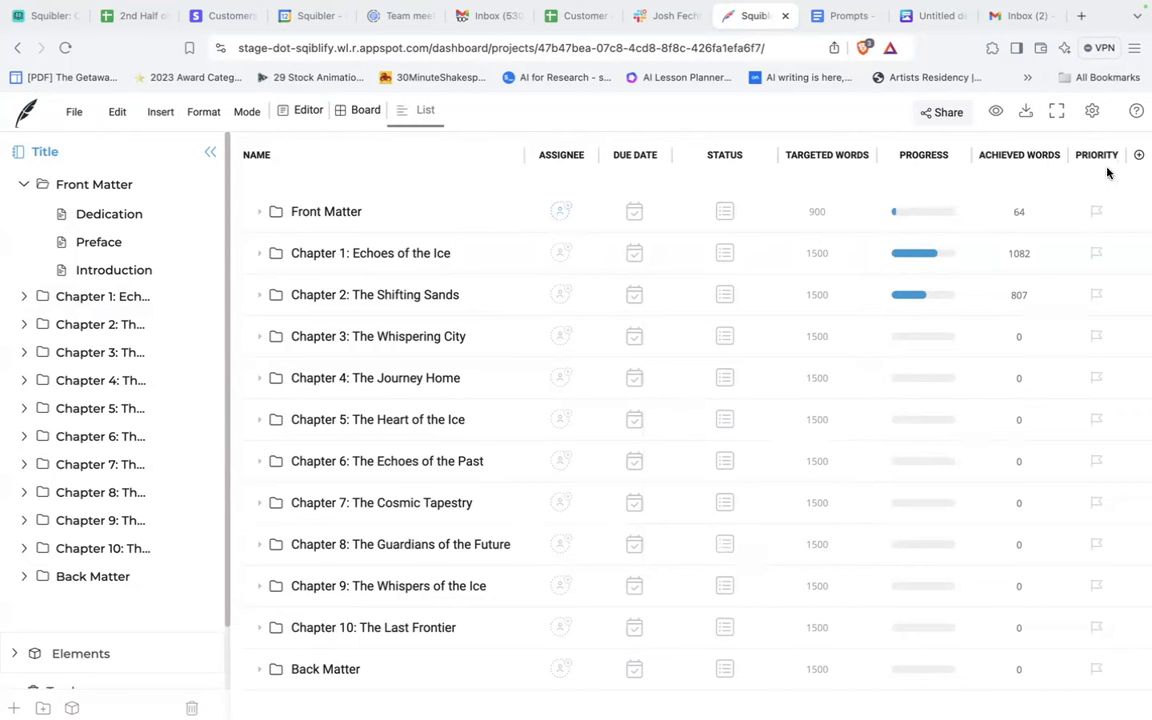
- Set the priority of Front Matter to High and of Chapter 1 to Normal
left_click(1094, 212)
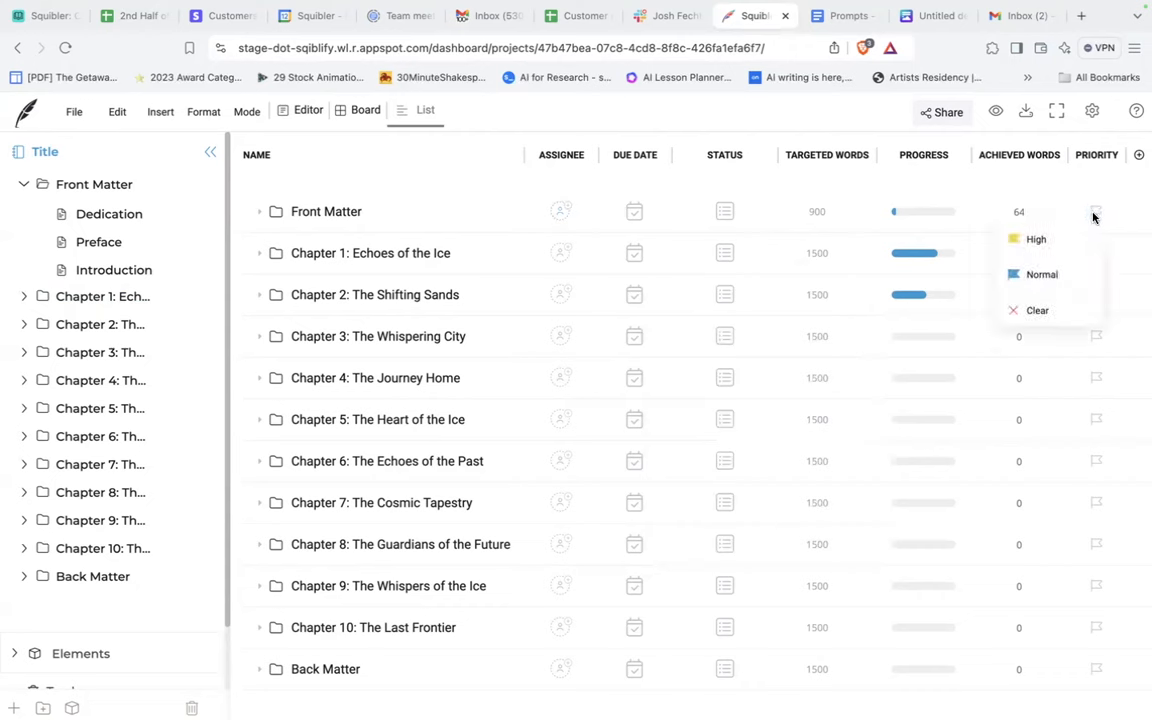
left_click(1030, 245)
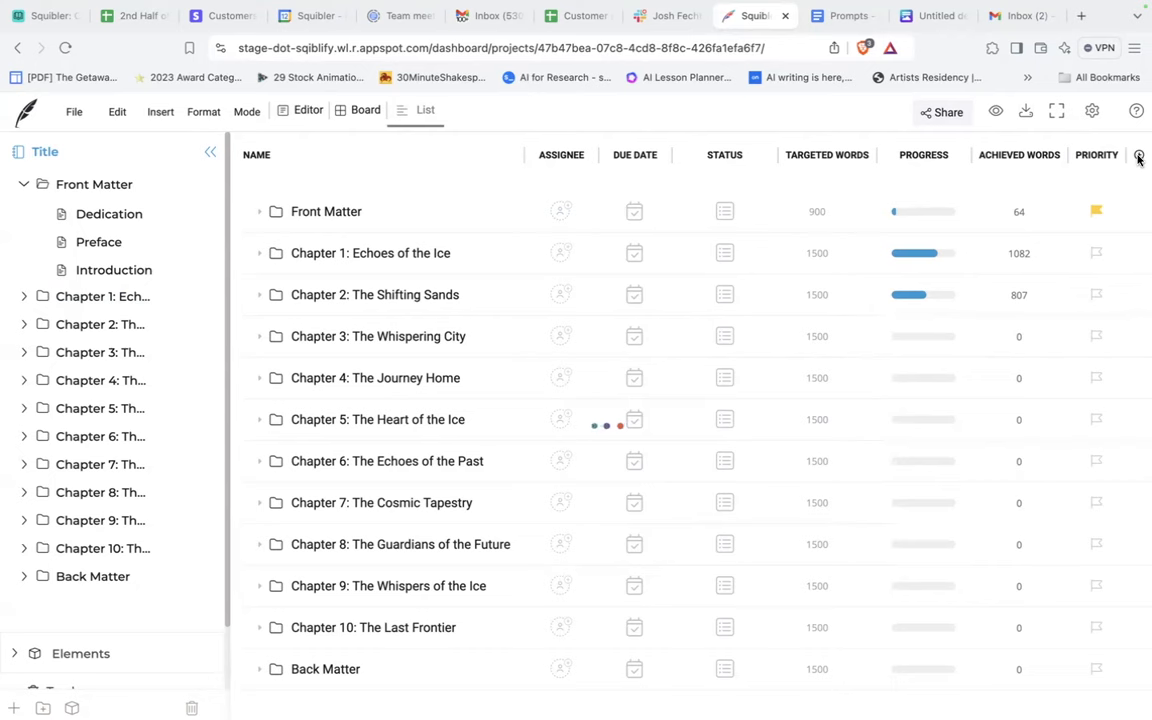
left_click(1097, 250)
left_click(1046, 316)
- Add the Label and Rating columns to the project list
left_click(1139, 157)
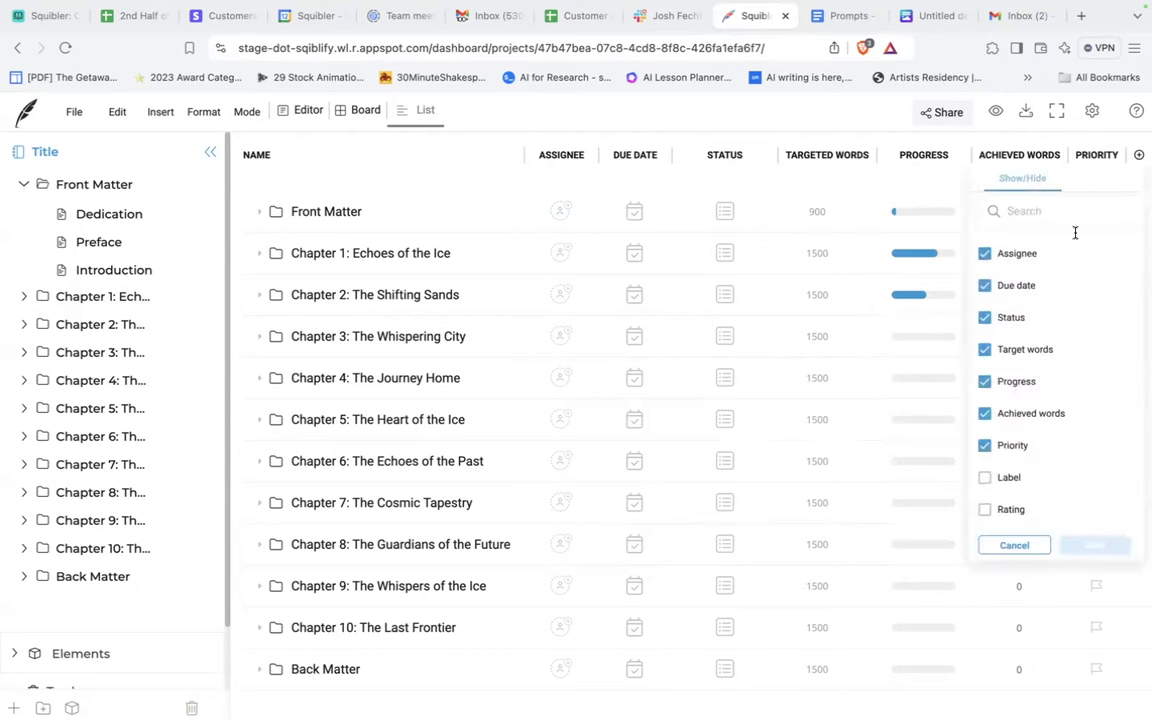
left_click(985, 479)
left_click(985, 509)
left_click(1093, 545)
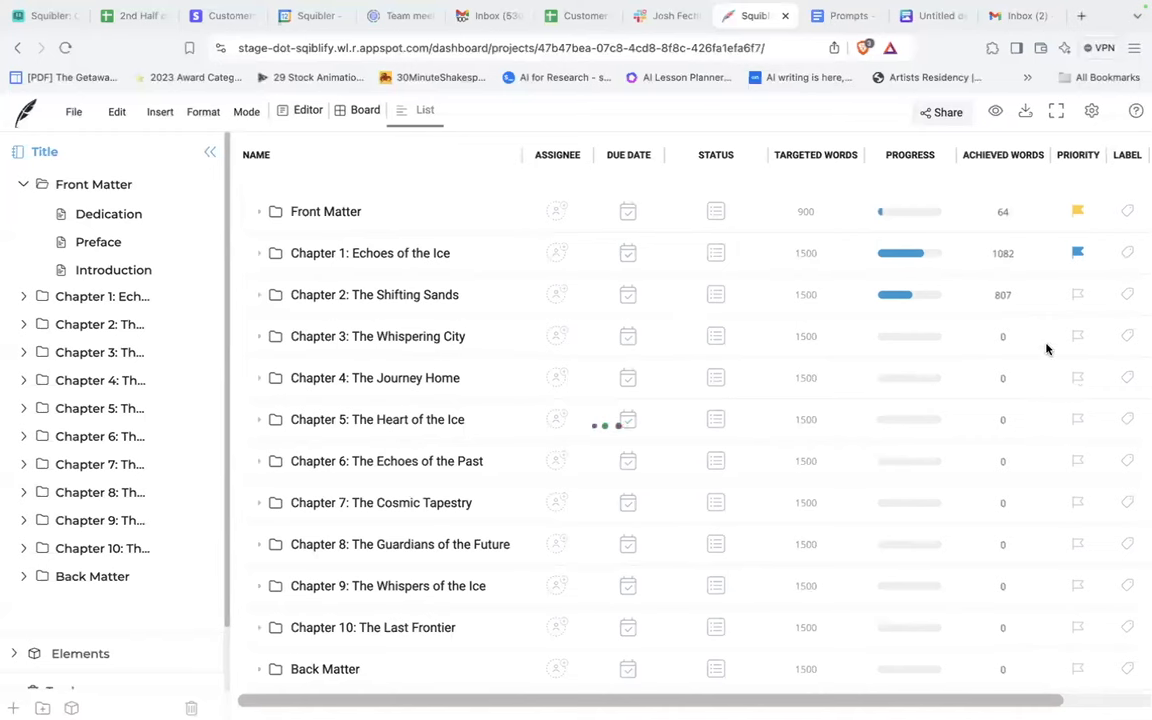
- Give Front Matter a teal label and Chapter 1 a yellow label
left_click(1127, 211)
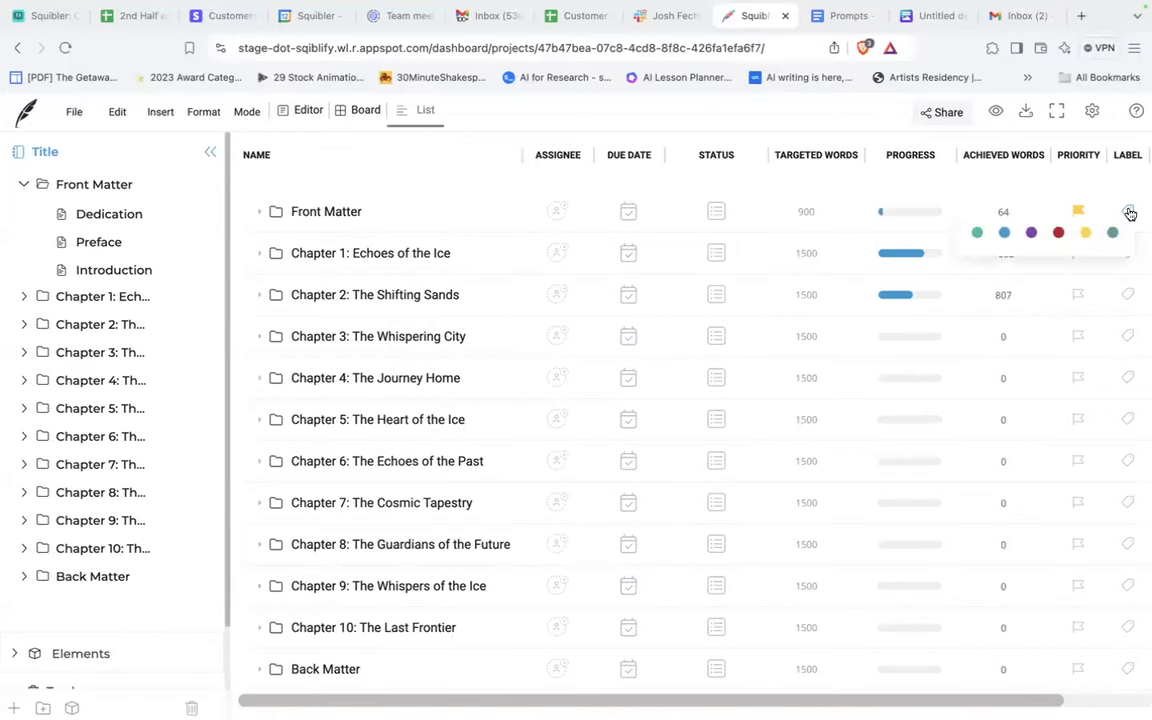
left_click(1114, 236)
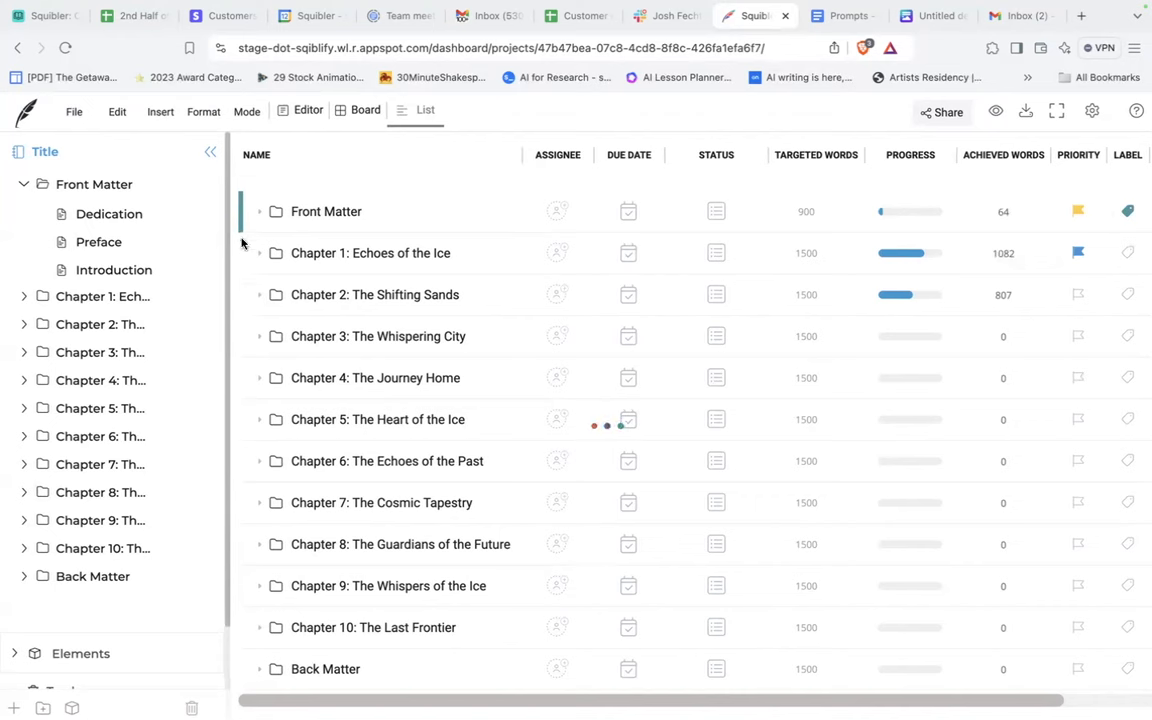
left_click(1127, 255)
left_click(1080, 267)
- Rate Chapter 1 with five stars and Chapter 2 with one star
scroll(1040, 344, "right", 2)
scroll(1040, 344, "right", 1)
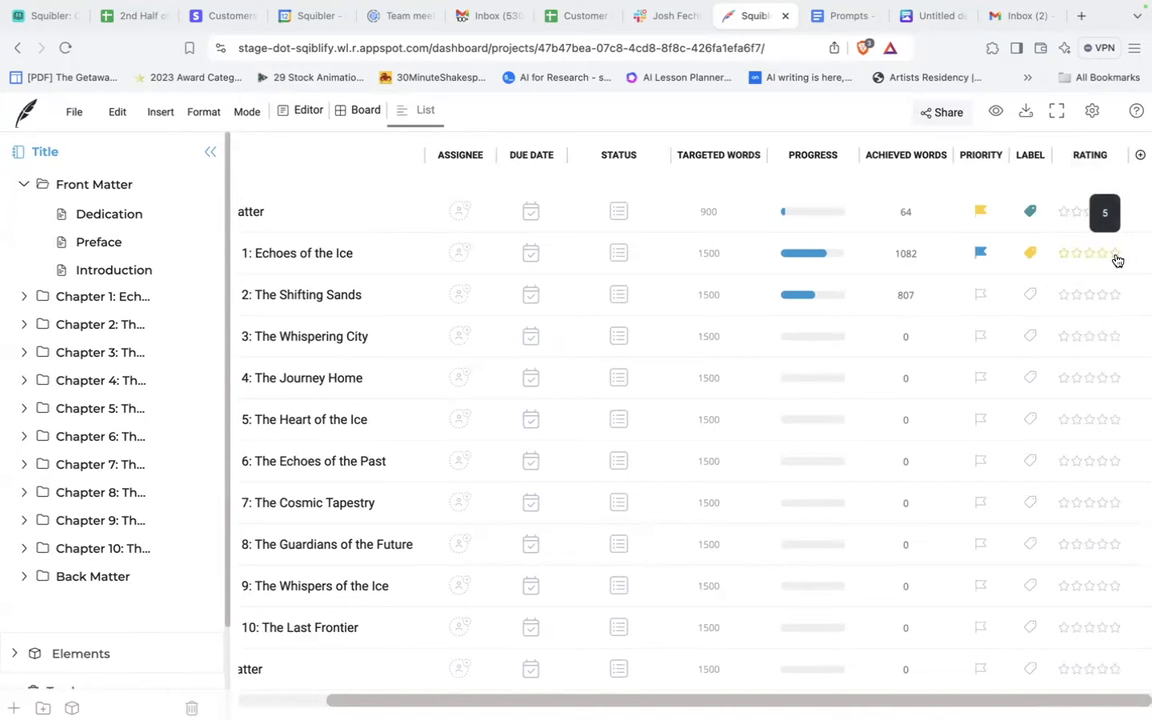
left_click(1112, 259)
left_click(1065, 300)
- Return to the Editor and turn off Show Allowance in Progress Bar for the daily goal
left_click(300, 115)
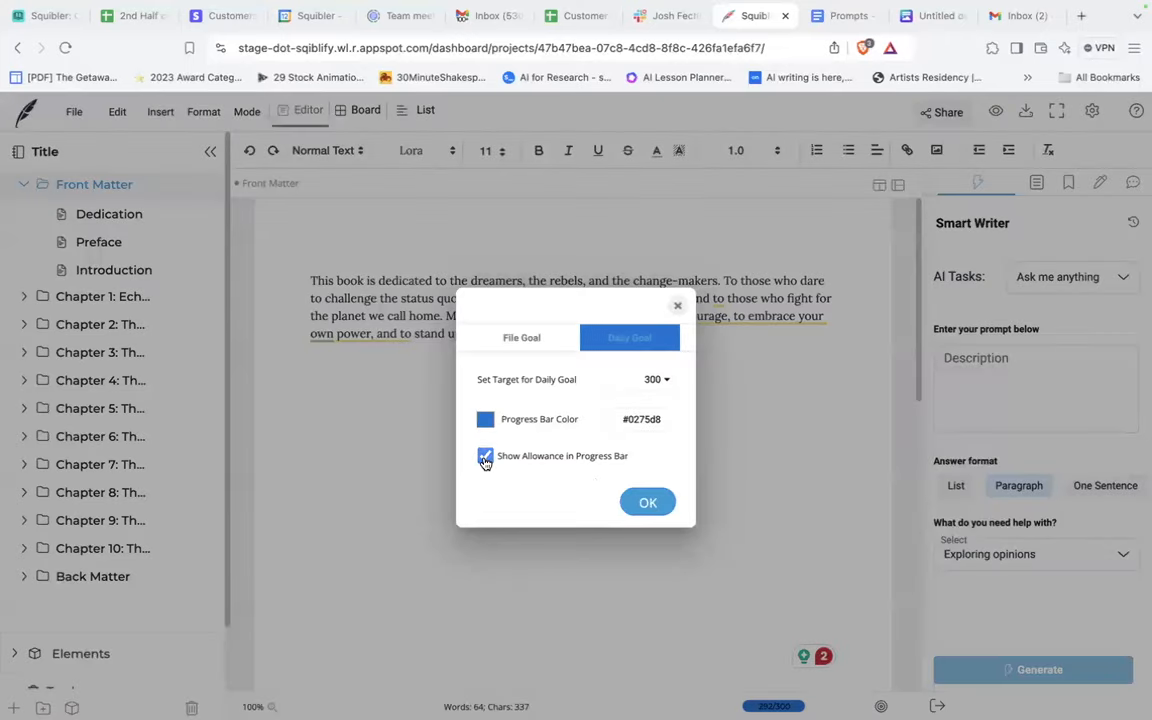
left_click(485, 456)
left_click(658, 501)
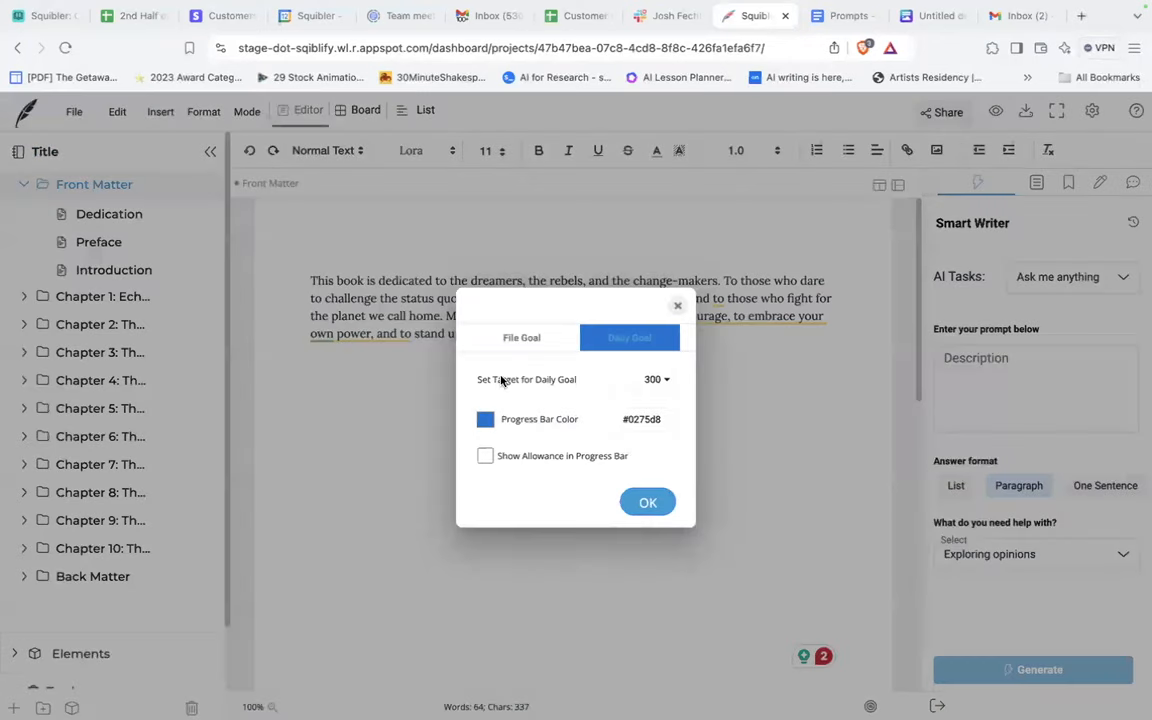
- Set the daily goal target to 1000 and turn on Show Allowance in Progress Bar
left_click(513, 341)
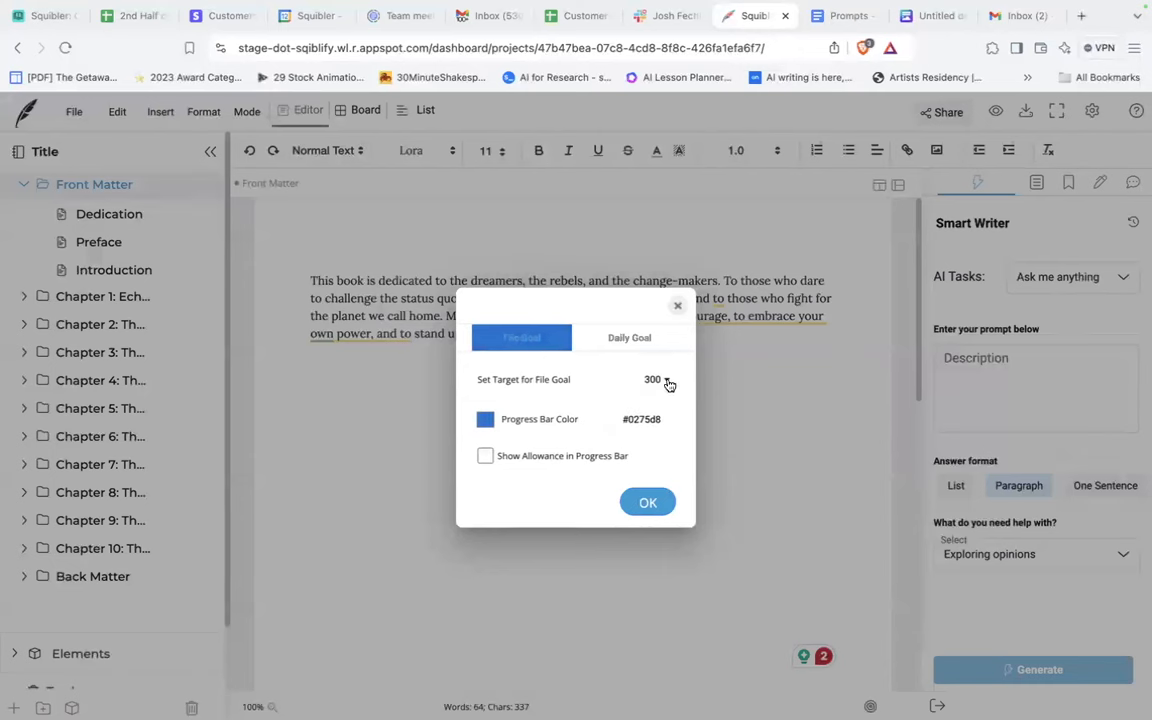
left_click(617, 337)
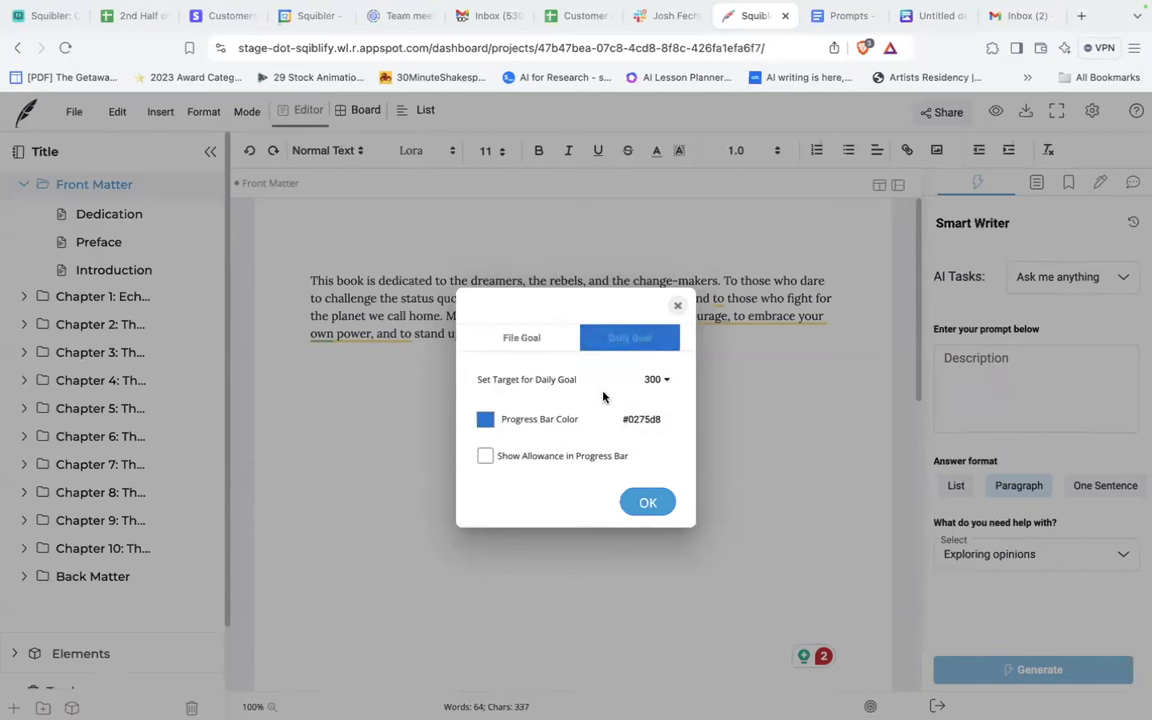
left_click(667, 381)
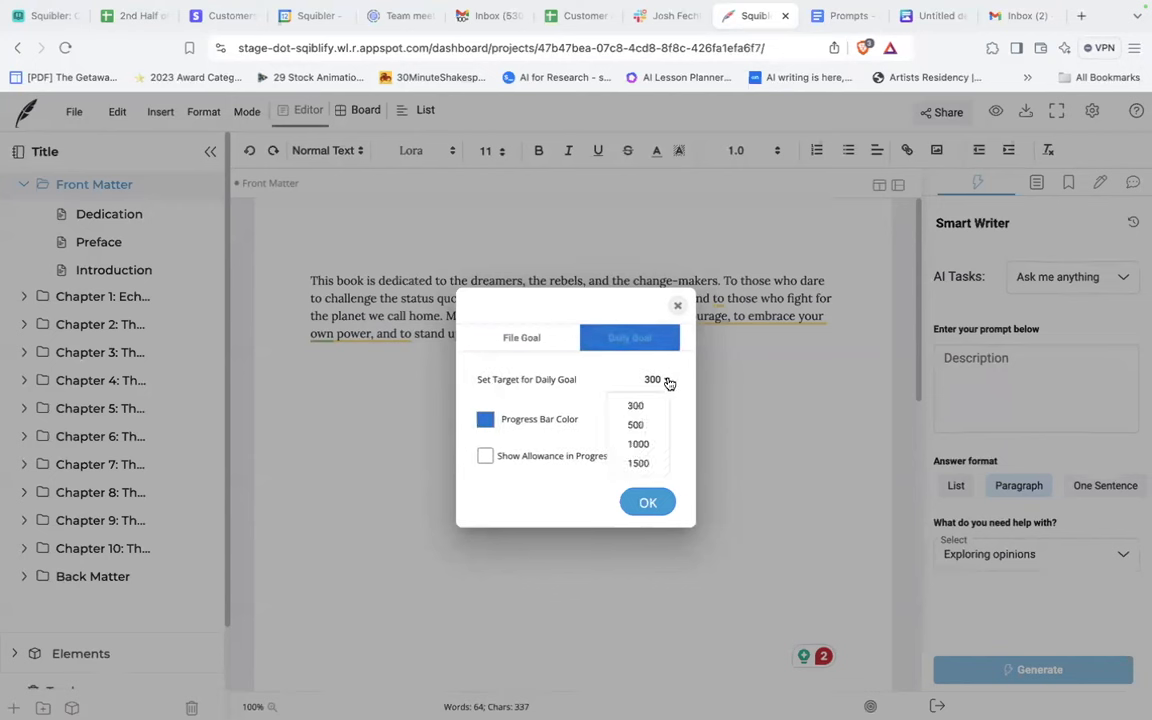
left_click(638, 445)
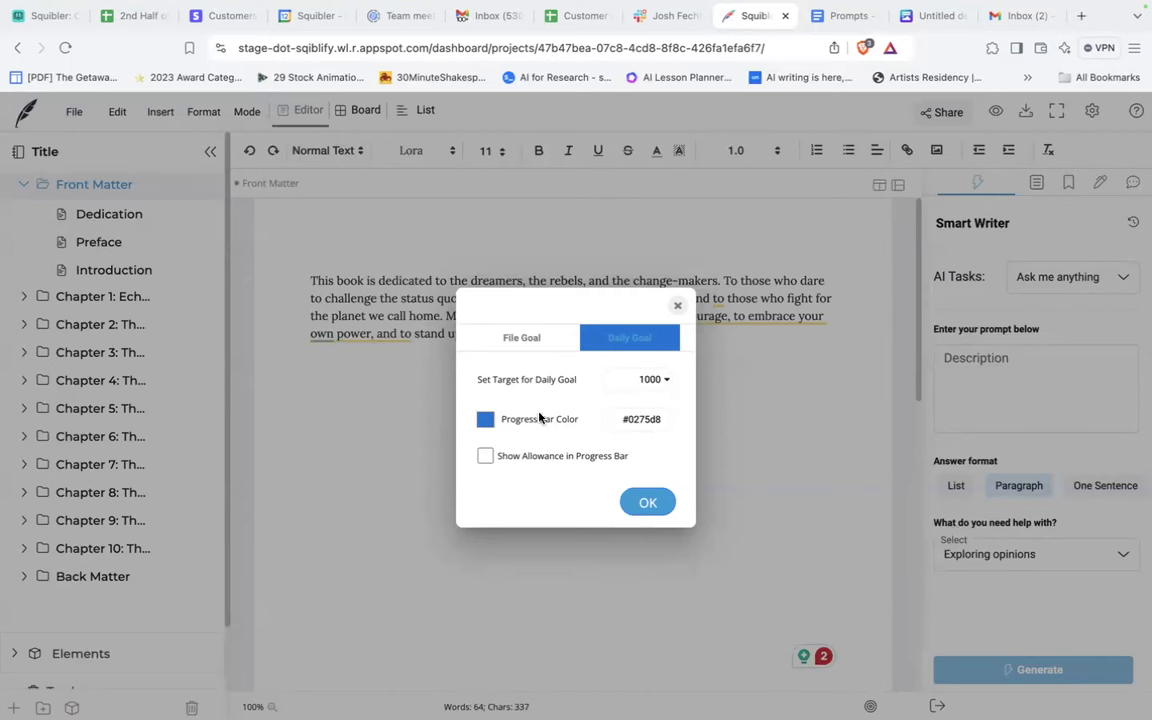
left_click(486, 458)
left_click(647, 502)
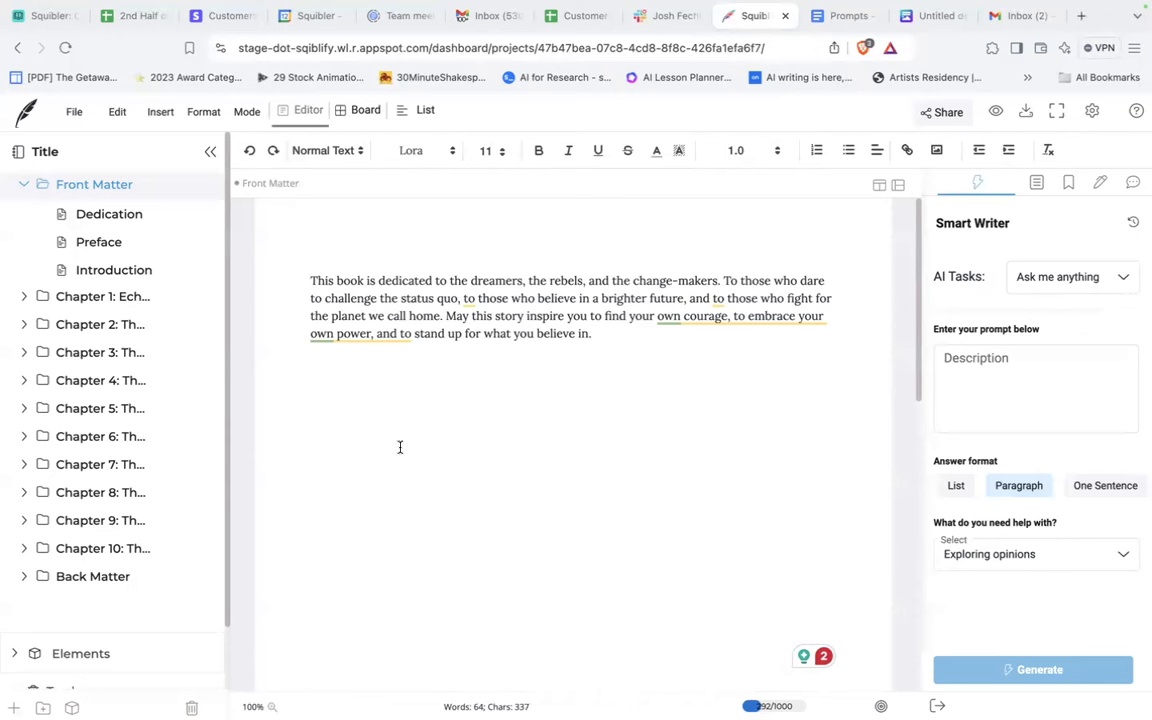
- Go back to the All Projects home page and look over the available help resources
left_click(24, 113)
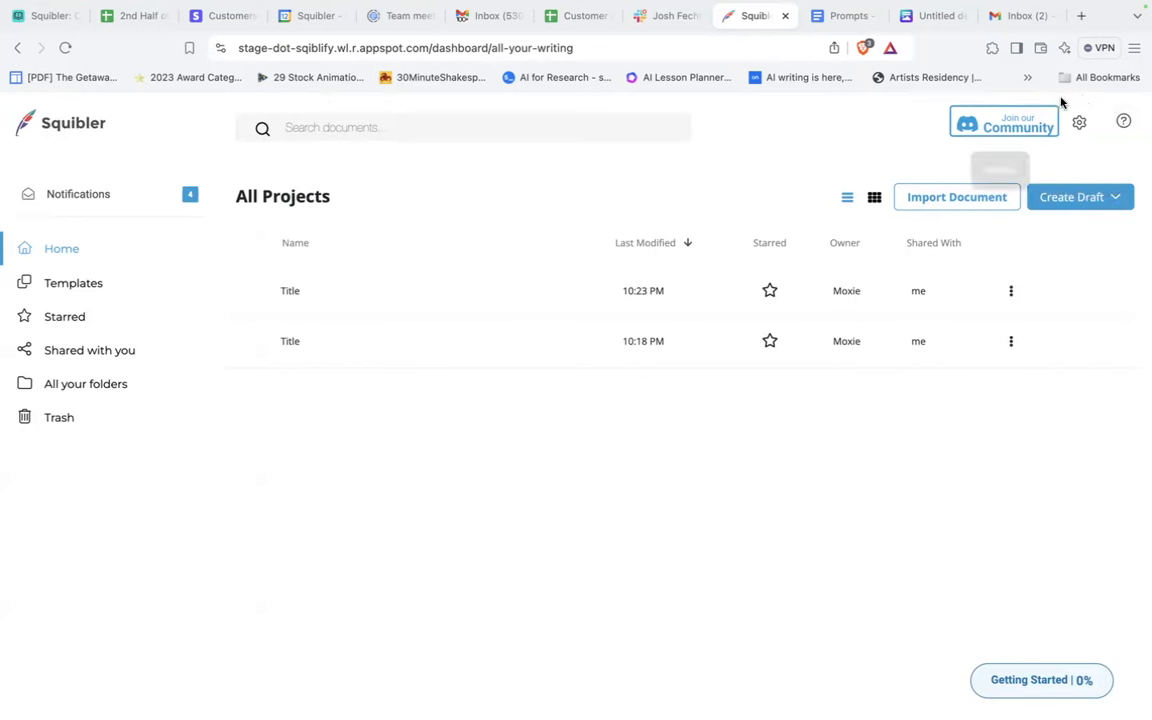
left_click(1125, 125)
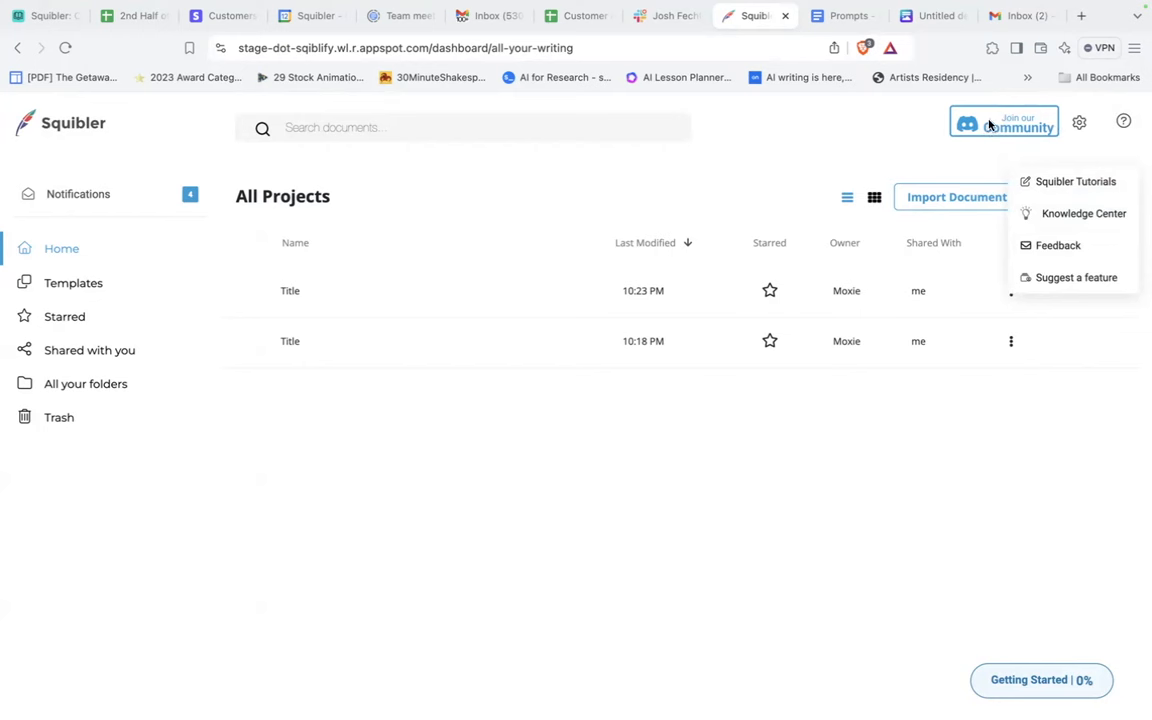
left_click(672, 532)
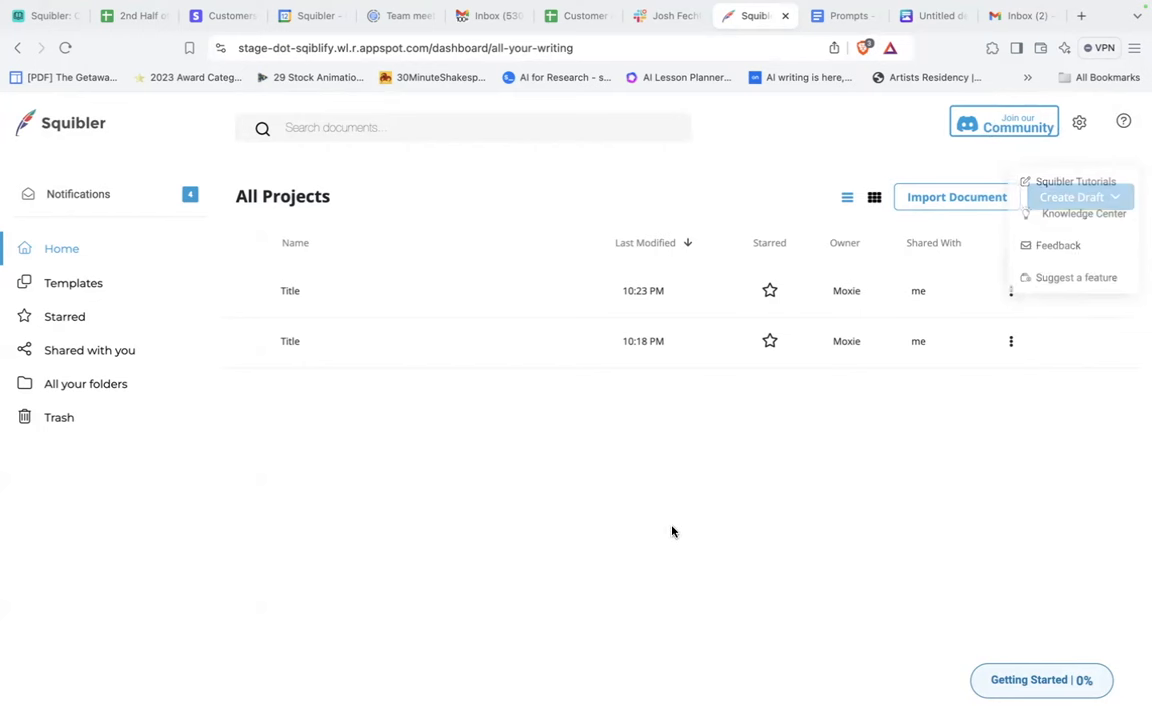